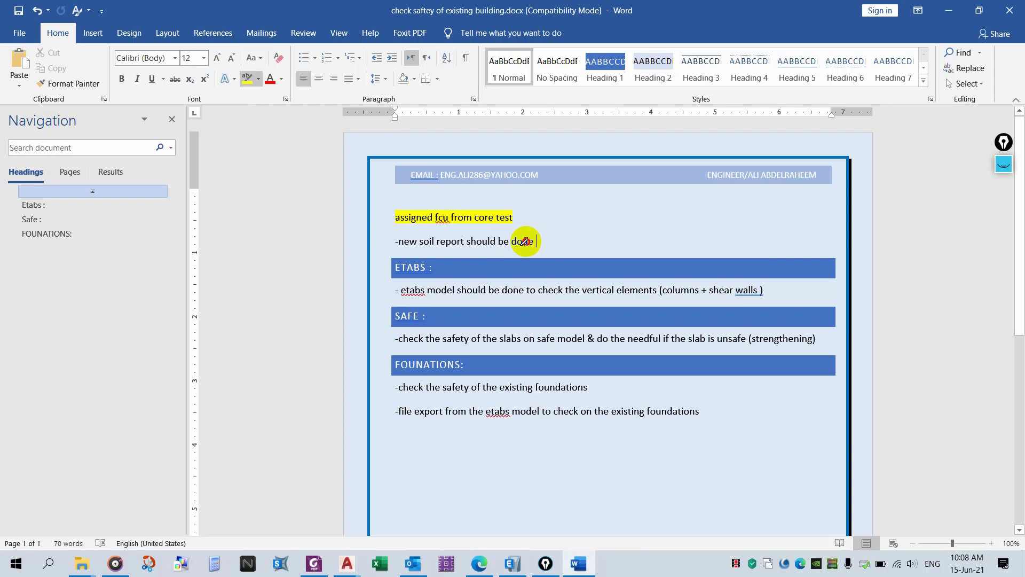
- Highlight the soil report note and the ETABS, SAFE and both foundation notes in yellow
{"action": "left_click_drag", "start_coordinate": [525, 241], "coordinate": [388, 253]}
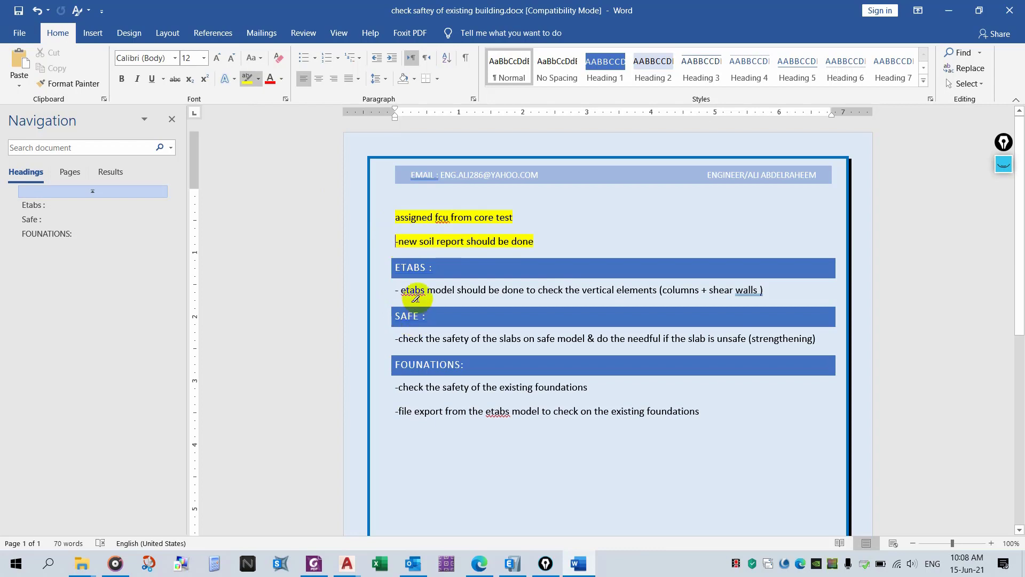
{"action": "left_click_drag", "start_coordinate": [393, 297], "coordinate": [764, 291]}
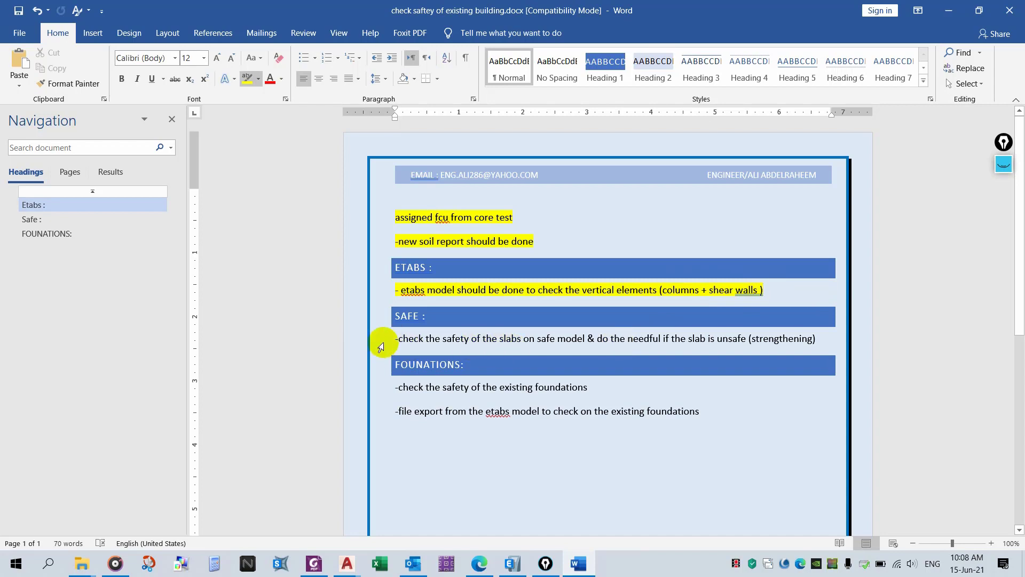
{"action": "left_click_drag", "start_coordinate": [393, 338], "coordinate": [819, 337]}
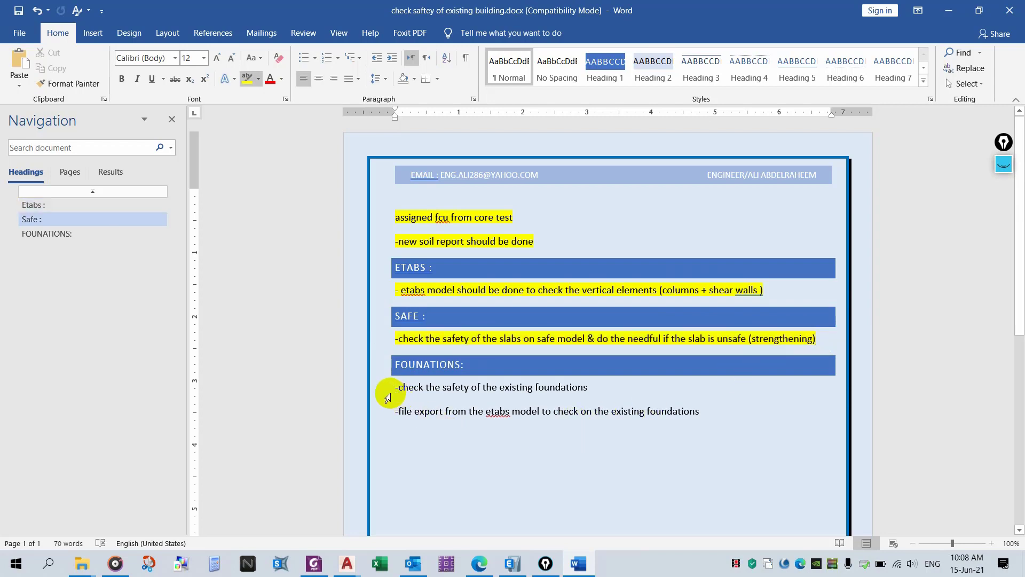
{"action": "left_click_drag", "start_coordinate": [389, 387], "coordinate": [515, 386]}
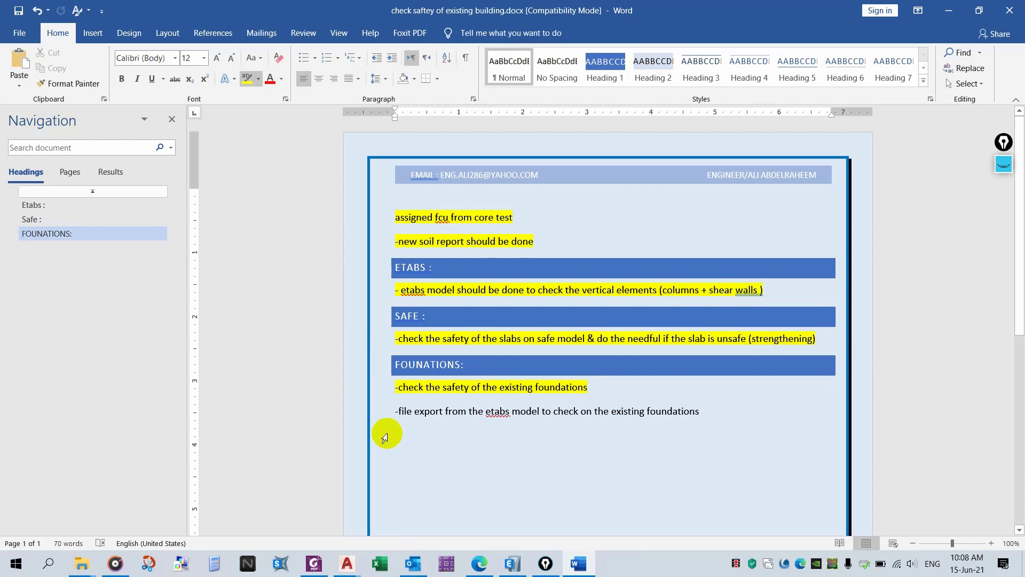
{"action": "left_click_drag", "start_coordinate": [398, 411], "coordinate": [703, 410]}
- Back in the Word document, highlight the 'Don't make link', beam-centering and horizontal-beams notes in yellow
{"action": "scroll", "coordinate": [589, 385], "scroll_direction": "up", "scroll_amount": 2, "text": "ctrl"}
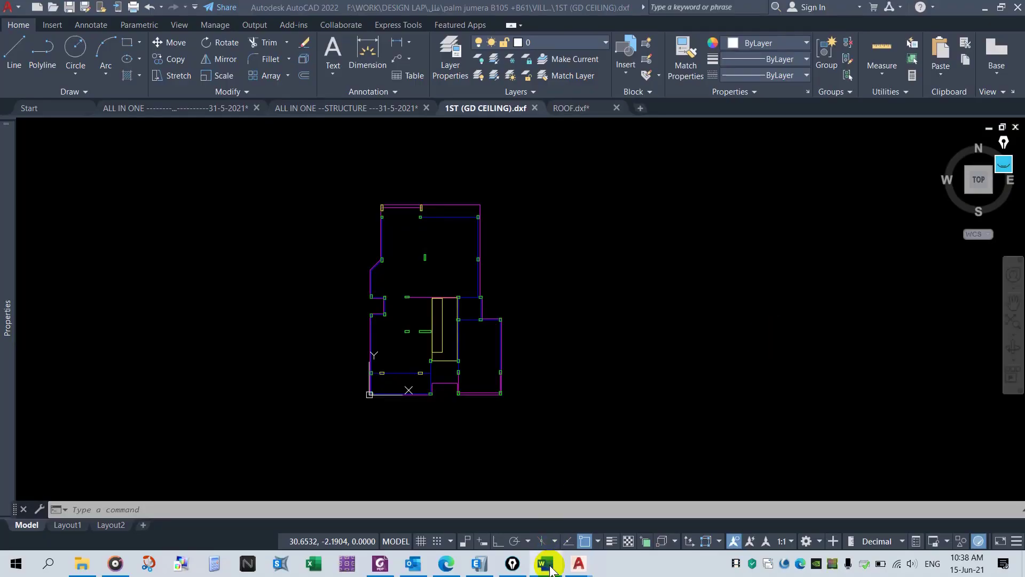
{"action": "left_click", "coordinate": [549, 567]}
{"action": "scroll", "coordinate": [439, 336], "scroll_direction": "down", "scroll_amount": 1}
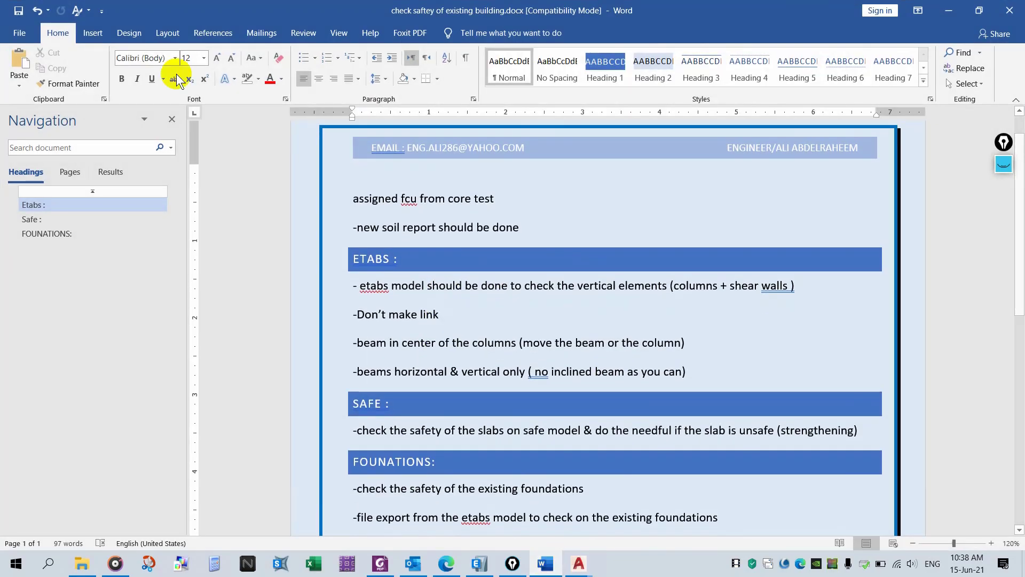
{"action": "left_click", "coordinate": [258, 79]}
{"action": "left_click", "coordinate": [249, 97]}
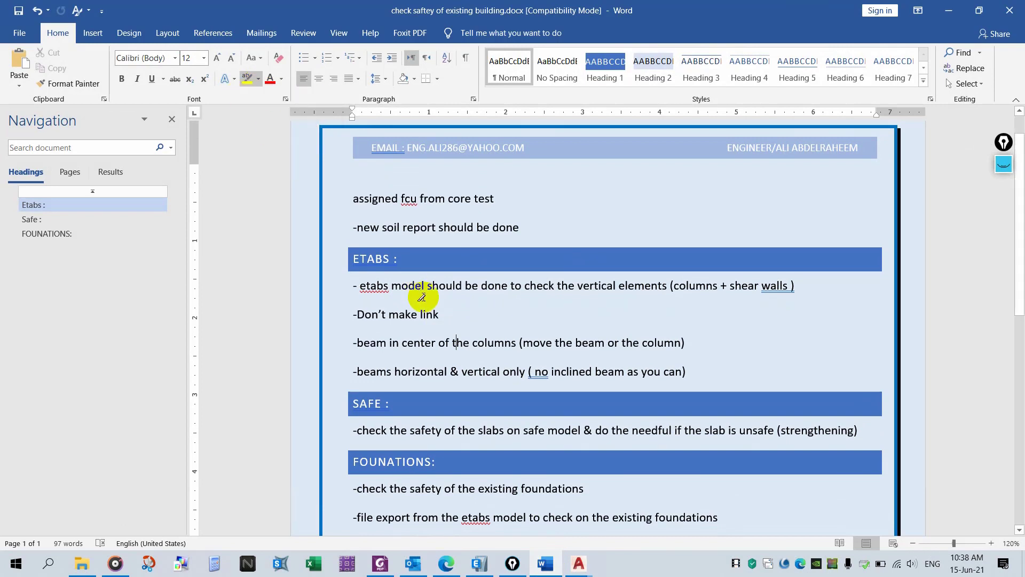
{"action": "mouse_move", "coordinate": [449, 309]}
{"action": "left_mouse_down"}
{"action": "mouse_move", "coordinate": [353, 315]}
{"action": "mouse_move", "coordinate": [393, 337]}
{"action": "mouse_move", "coordinate": [508, 339]}
{"action": "mouse_move", "coordinate": [499, 359]}
{"action": "left_mouse_up"}
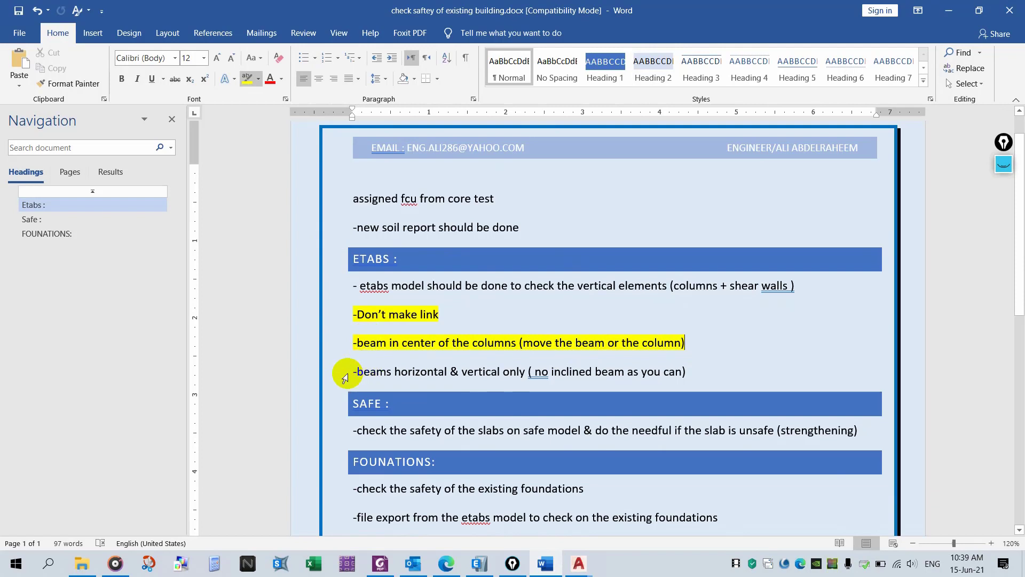
{"action": "left_click", "coordinate": [350, 375]}
{"action": "left_click_drag", "start_coordinate": [446, 370], "coordinate": [654, 356]}
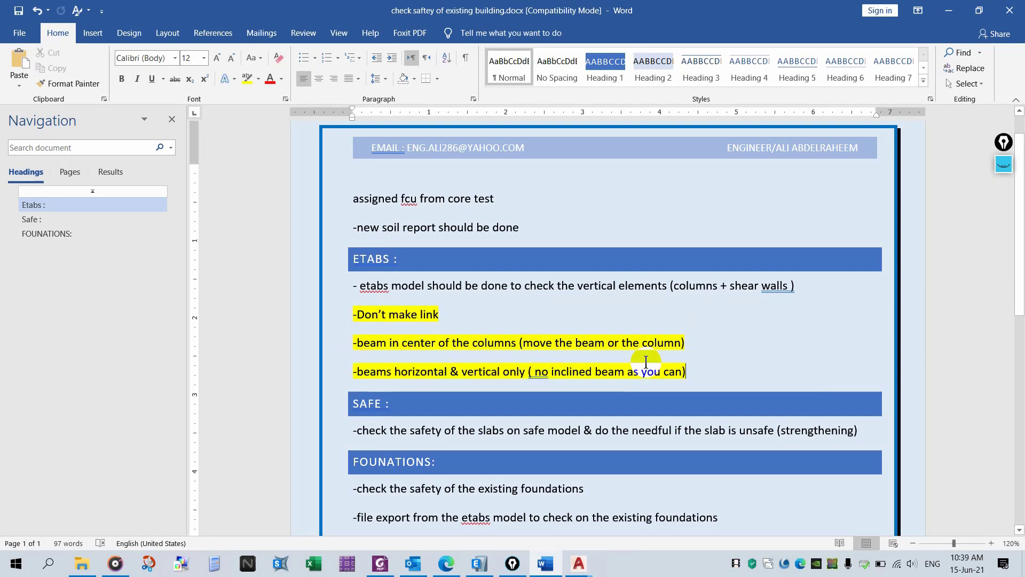
- Switch to the 1ST (GD CEILING) drawing and window-select the columns along the upper beam line
{"action": "mouse_move", "coordinate": [579, 563]}
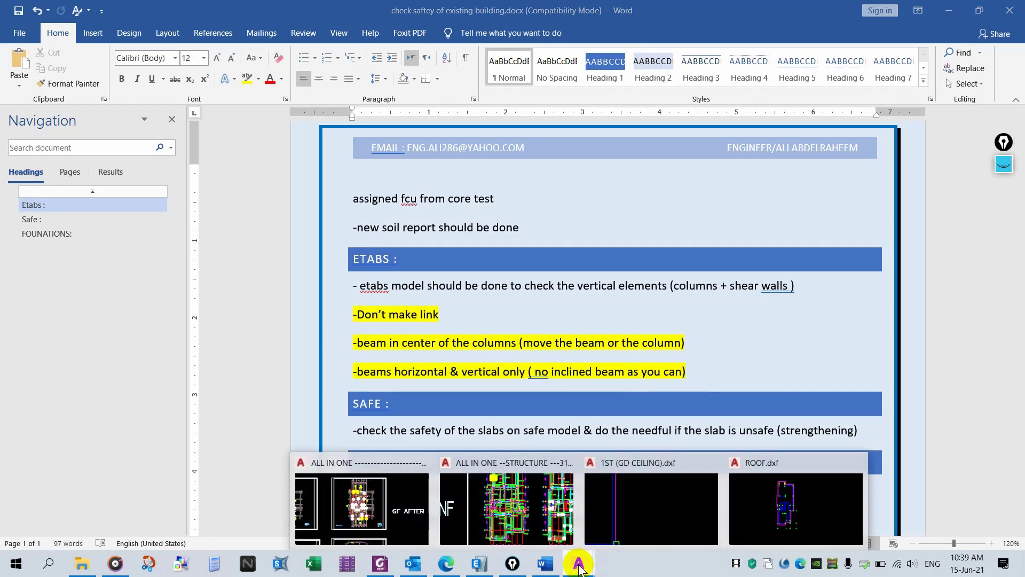
{"action": "left_click", "coordinate": [654, 496]}
{"action": "scroll", "coordinate": [540, 352], "scroll_direction": "up", "scroll_amount": 10}
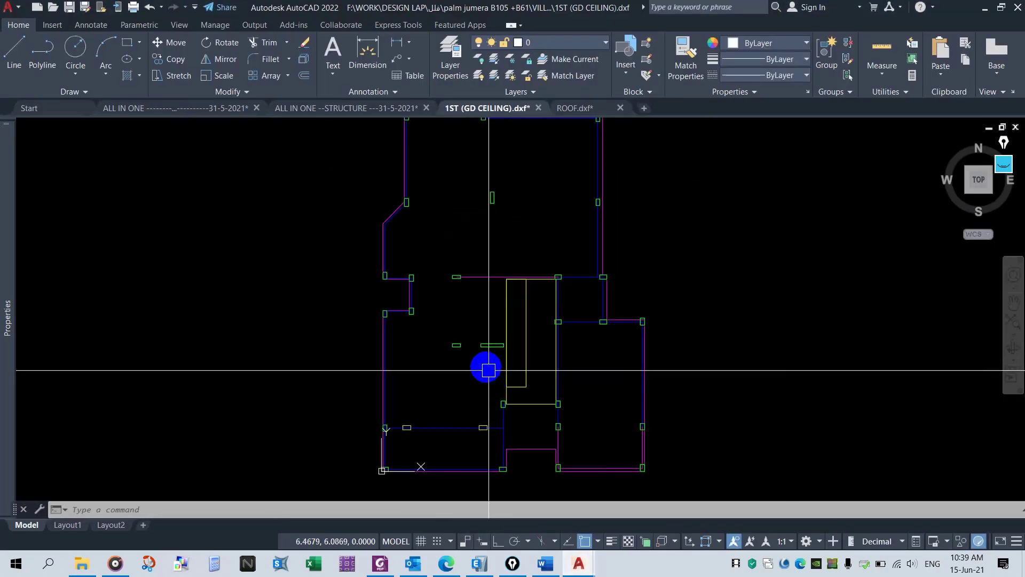
{"action": "scroll", "coordinate": [395, 302], "scroll_direction": "down", "scroll_amount": 3}
{"action": "scroll", "coordinate": [623, 263], "scroll_direction": "up", "scroll_amount": 3}
{"action": "left_click", "coordinate": [634, 269]}
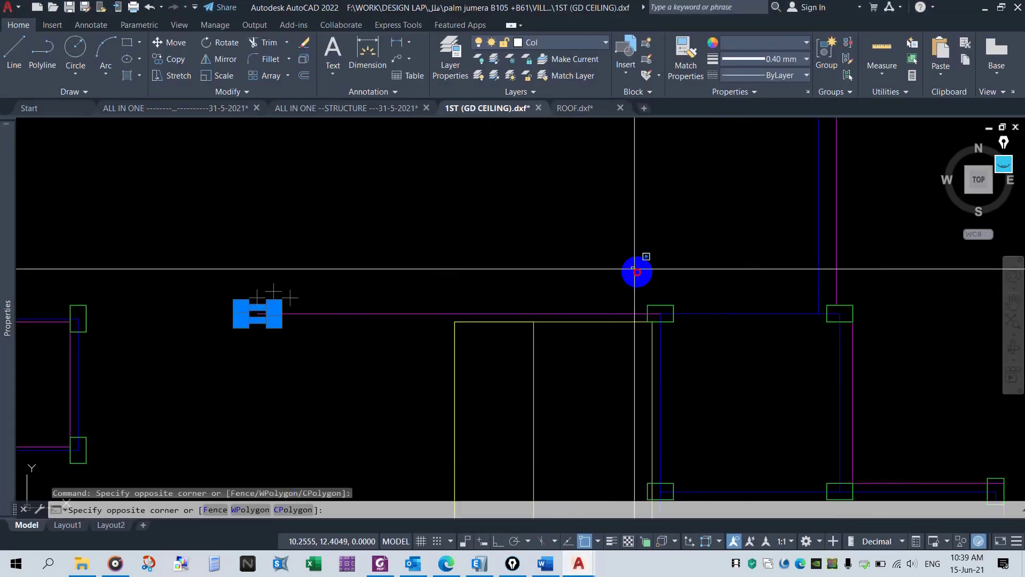
{"action": "left_click", "coordinate": [704, 352]}
{"action": "left_click", "coordinate": [781, 288]}
{"action": "left_click", "coordinate": [870, 347]}
- Window-select the remaining columns across the ceiling plan, then clear the selection
{"action": "scroll", "coordinate": [646, 343], "scroll_direction": "down", "scroll_amount": 5}
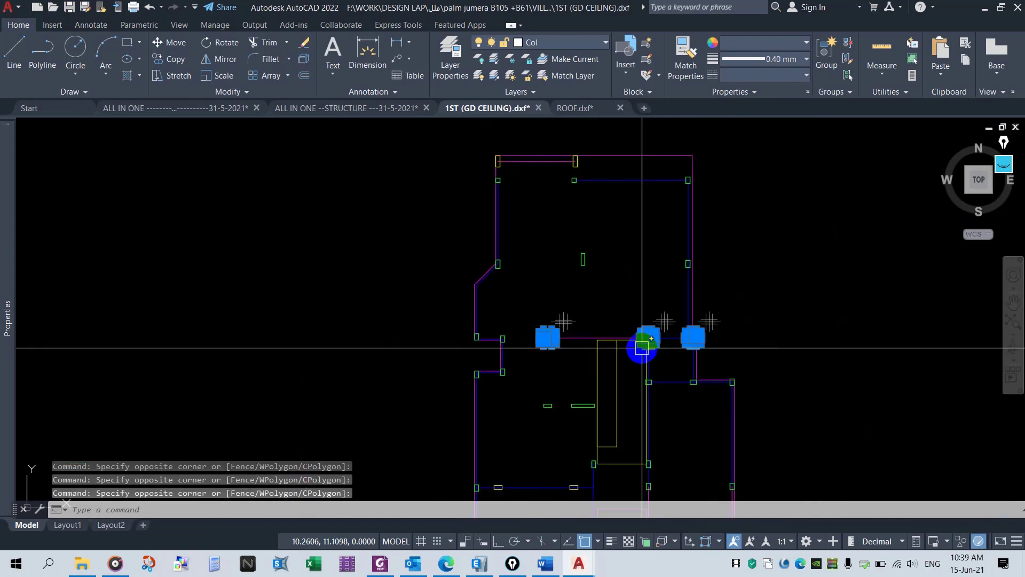
{"action": "scroll", "coordinate": [662, 191], "scroll_direction": "up", "scroll_amount": 3}
{"action": "left_click", "coordinate": [661, 192]}
{"action": "left_click", "coordinate": [728, 229]}
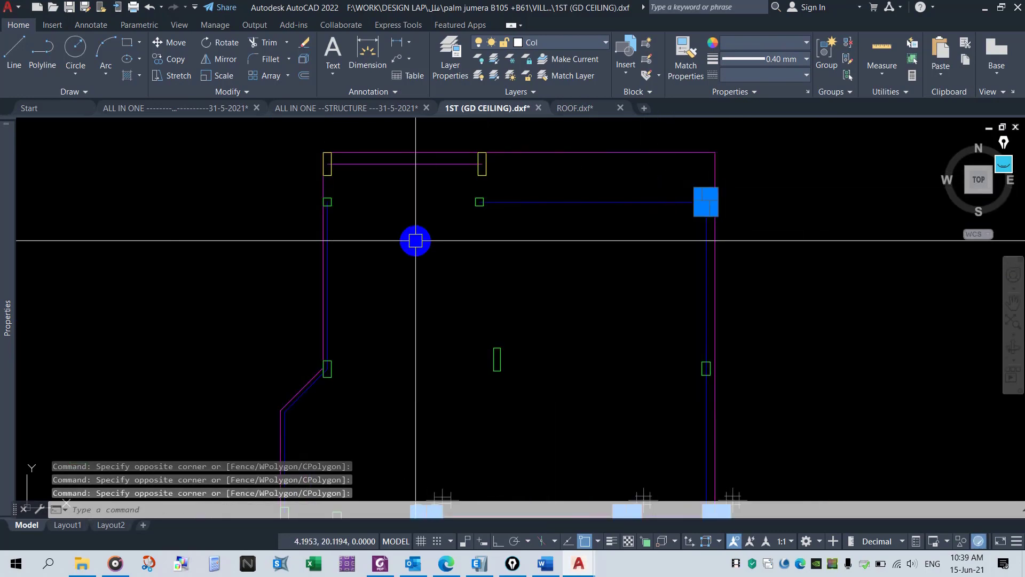
{"action": "left_click", "coordinate": [414, 238]}
{"action": "left_click", "coordinate": [552, 183]}
{"action": "scroll", "coordinate": [554, 286], "scroll_direction": "down", "scroll_amount": 3}
{"action": "scroll", "coordinate": [553, 286], "scroll_direction": "up", "scroll_amount": 6}
{"action": "left_click", "coordinate": [614, 469]}
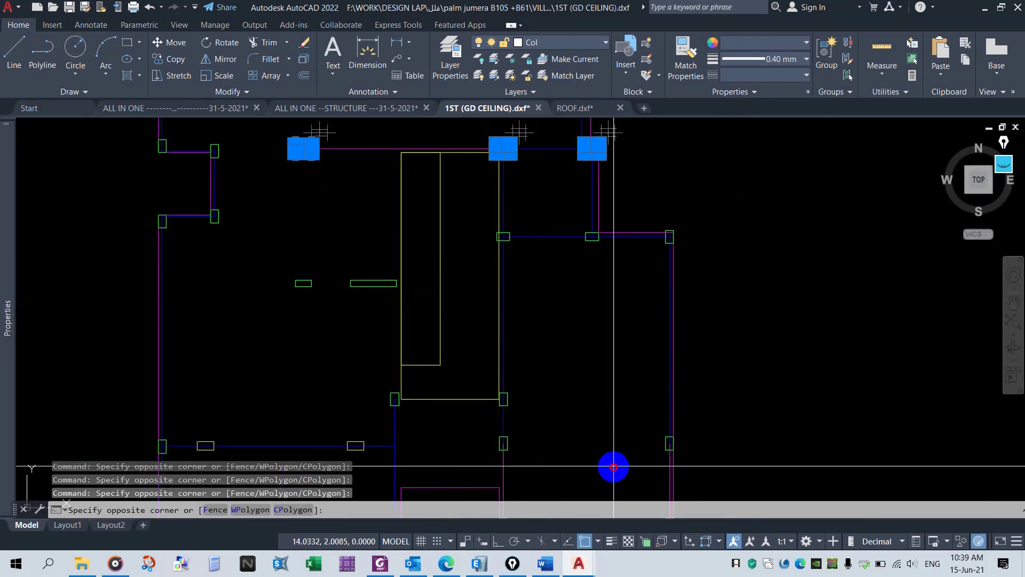
{"action": "left_click", "coordinate": [686, 372]}
{"action": "left_click", "coordinate": [549, 293]}
{"action": "left_click", "coordinate": [635, 219]}
{"action": "left_click", "coordinate": [617, 304]}
{"action": "left_click", "coordinate": [743, 213]}
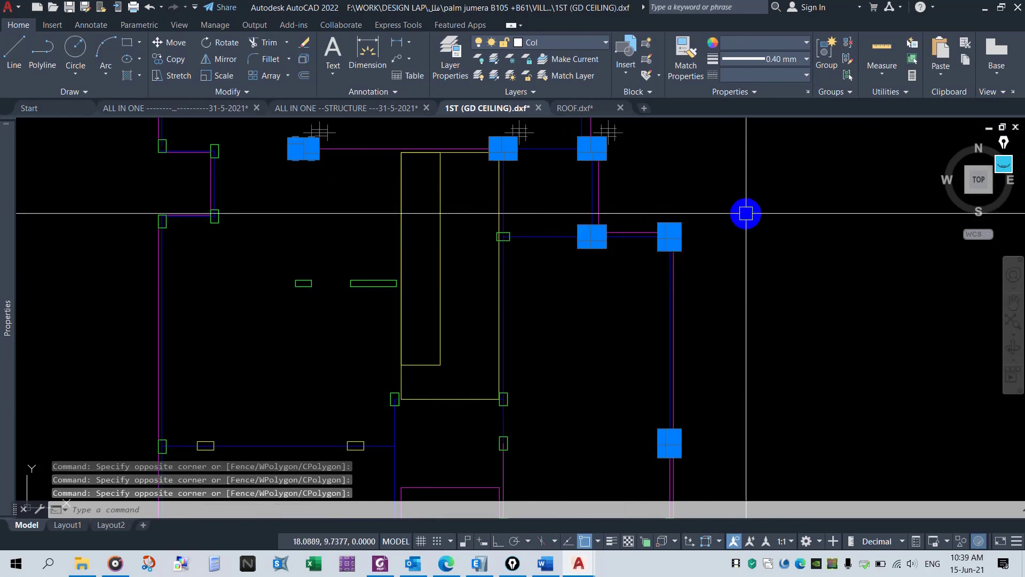
{"action": "scroll", "coordinate": [549, 369], "scroll_direction": "down", "scroll_amount": 3}
{"action": "key", "text": "Escape"}
{"action": "key", "text": "Escape"}
{"action": "scroll", "coordinate": [551, 368], "scroll_direction": "down", "scroll_amount": 3}
{"action": "key", "text": "Escape"}
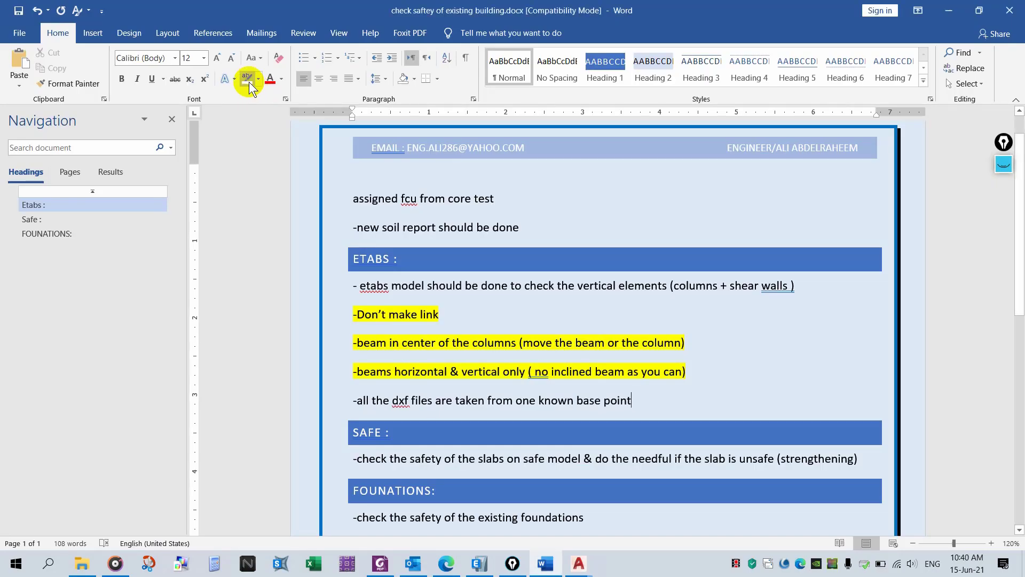
- Highlight the note about all DXF files sharing one known base point in yellow
{"action": "left_click_drag", "start_coordinate": [630, 403], "coordinate": [329, 414]}
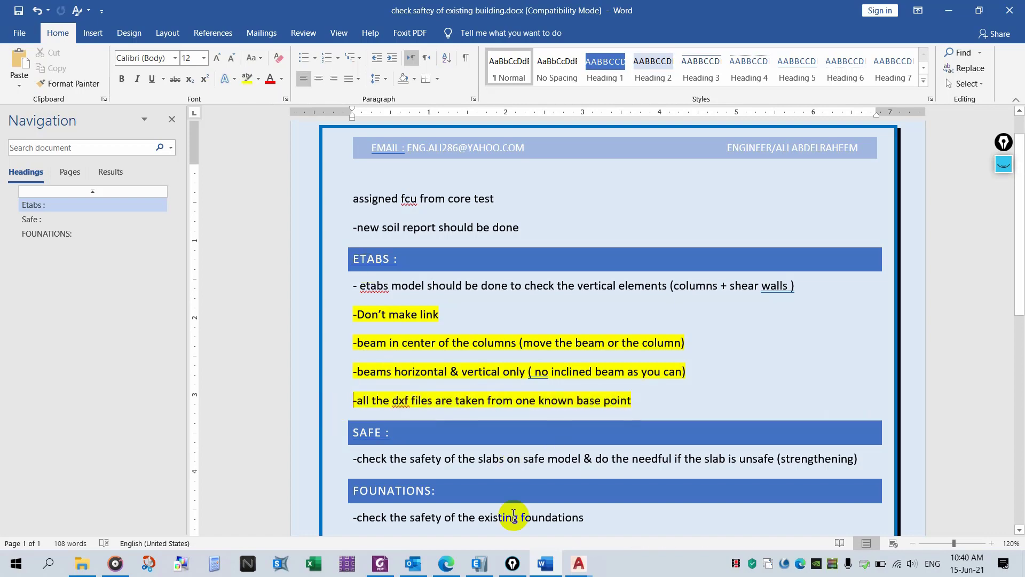
- In the ceiling drawing, start a line from the origin base point, then cancel it
{"action": "left_click", "coordinate": [579, 563]}
{"action": "scroll", "coordinate": [497, 432], "scroll_direction": "up", "scroll_amount": 6}
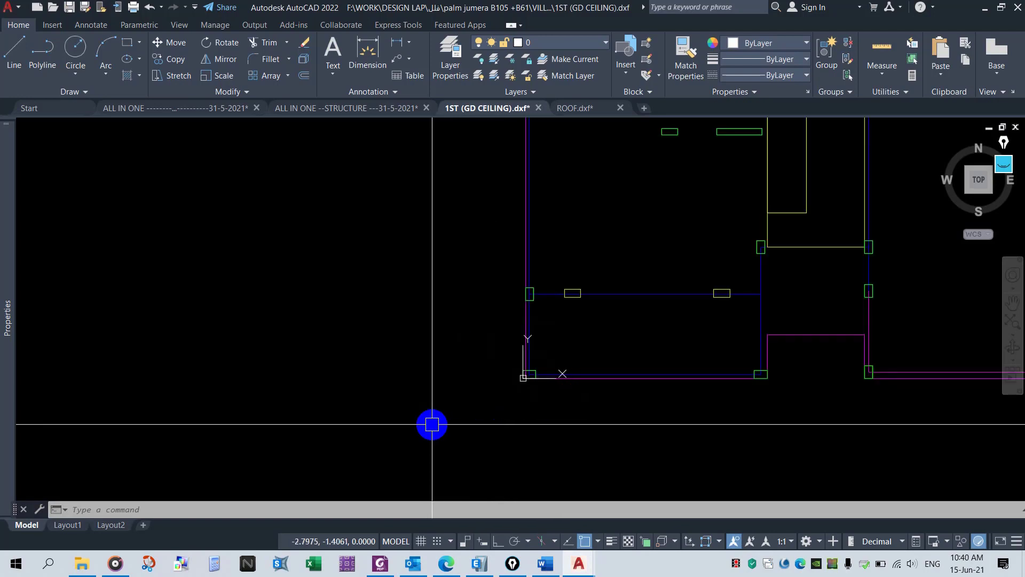
{"action": "type", "text": "l"}
{"action": "key", "text": "Return"}
{"action": "left_click", "coordinate": [523, 377]}
{"action": "scroll", "coordinate": [442, 425], "scroll_direction": "down", "scroll_amount": 5}
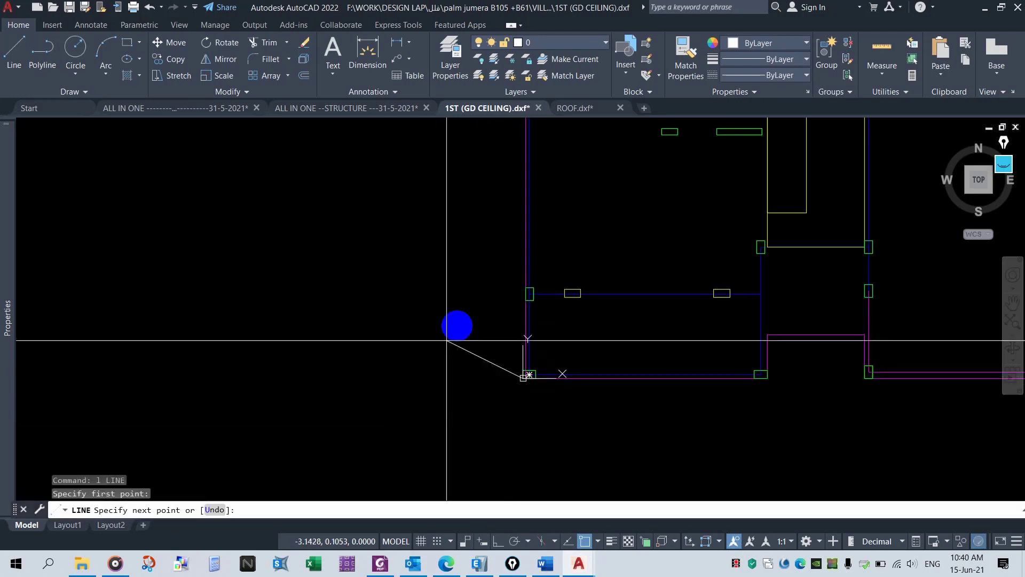
{"action": "scroll", "coordinate": [485, 319], "scroll_direction": "up", "scroll_amount": 3}
{"action": "key", "text": "Escape"}
{"action": "scroll", "coordinate": [484, 319], "scroll_direction": "up", "scroll_amount": 3}
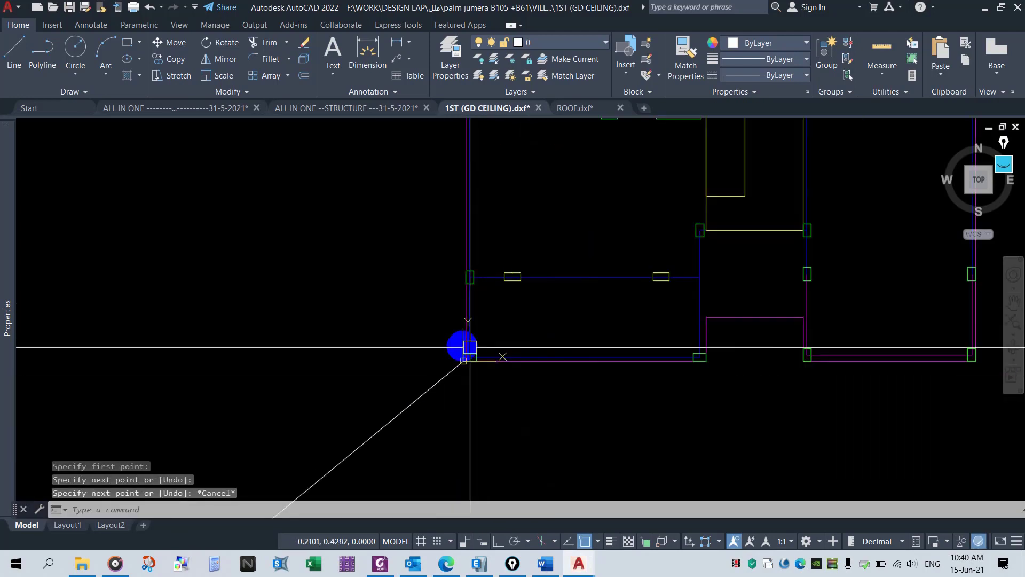
- Switch to the ROOF drawing, start a line from its origin base point, then cancel it
{"action": "left_click", "coordinate": [582, 111]}
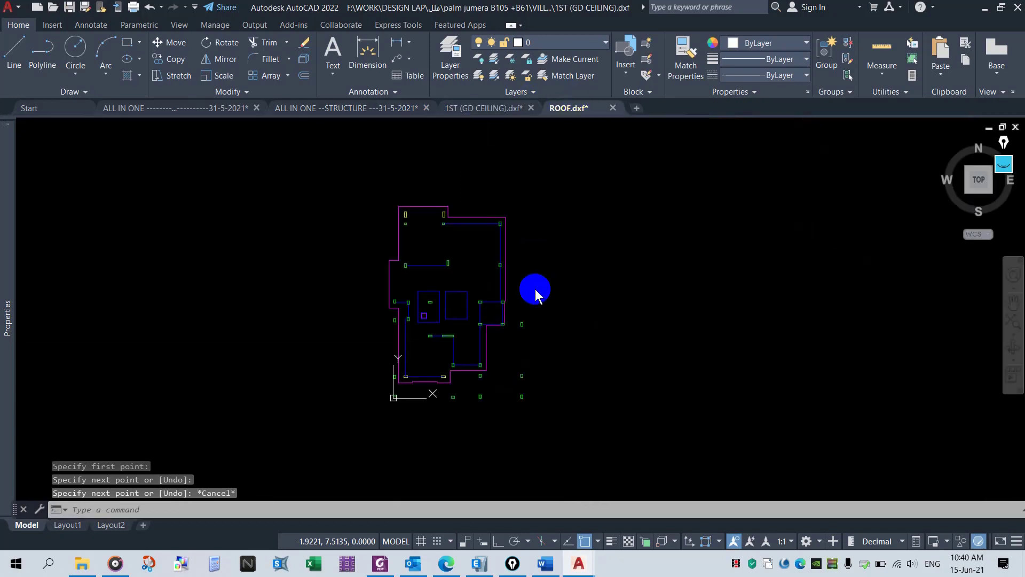
{"action": "scroll", "coordinate": [404, 405], "scroll_direction": "up", "scroll_amount": 8}
{"action": "key", "text": "Escape"}
{"action": "scroll", "coordinate": [383, 391], "scroll_direction": "up", "scroll_amount": 3}
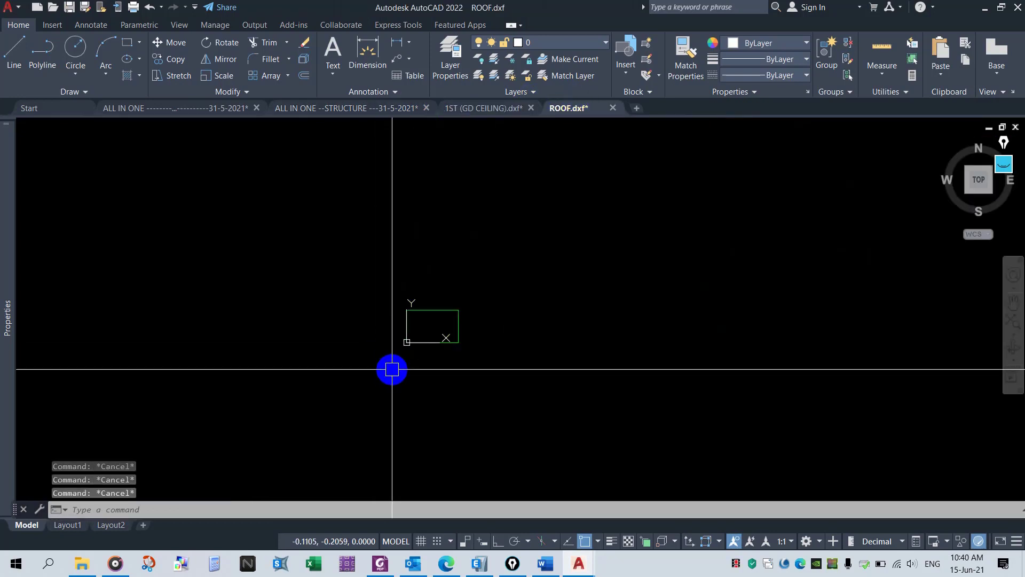
{"action": "type", "text": "l"}
{"action": "key", "text": "Return"}
{"action": "left_click", "coordinate": [406, 341]}
{"action": "scroll", "coordinate": [464, 291], "scroll_direction": "down", "scroll_amount": 8}
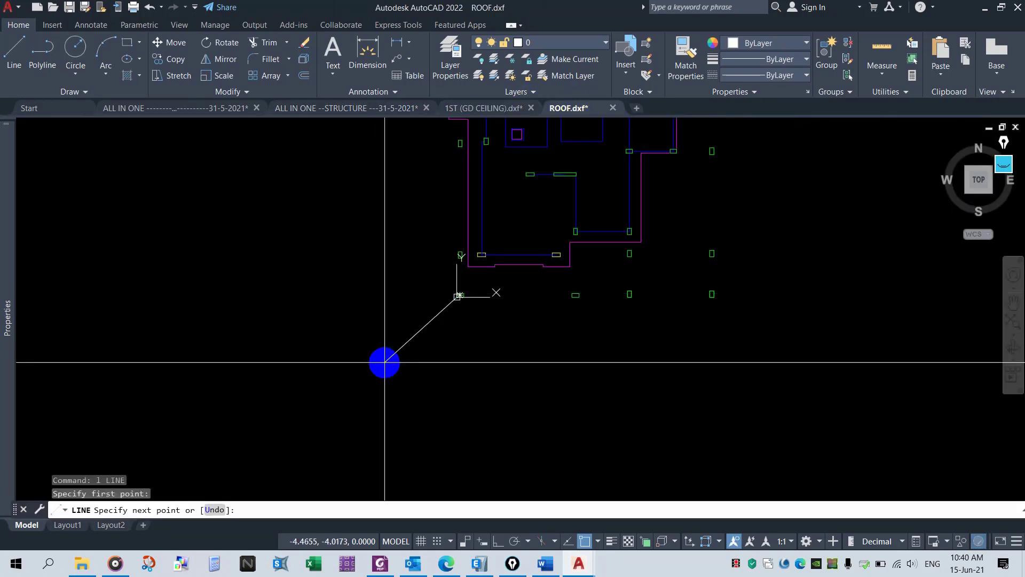
{"action": "key", "text": "Escape"}
{"action": "key", "text": "Escape"}
{"action": "scroll", "coordinate": [577, 400], "scroll_direction": "down", "scroll_amount": 5}
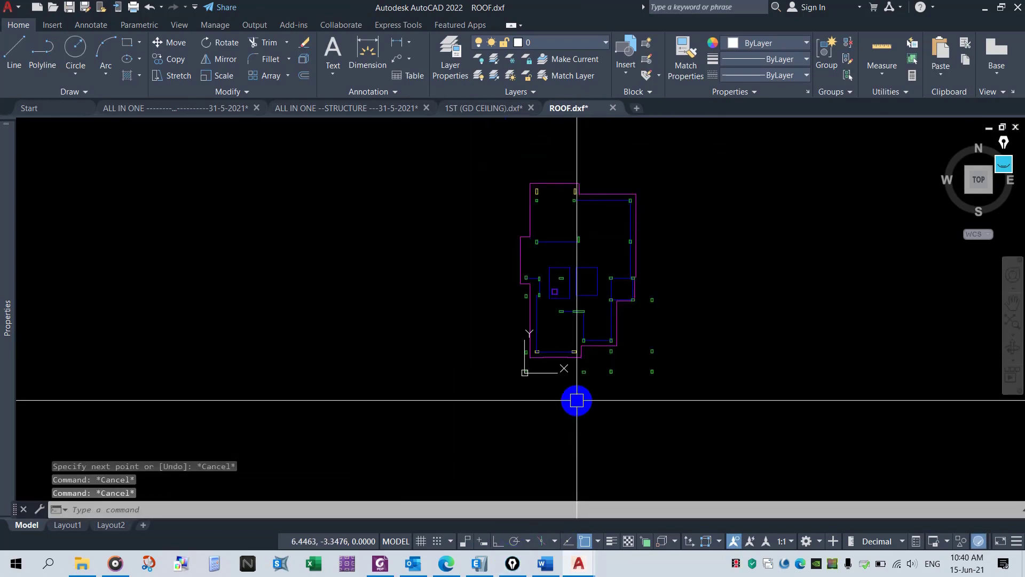
{"action": "scroll", "coordinate": [547, 466], "scroll_direction": "up", "scroll_amount": 5}
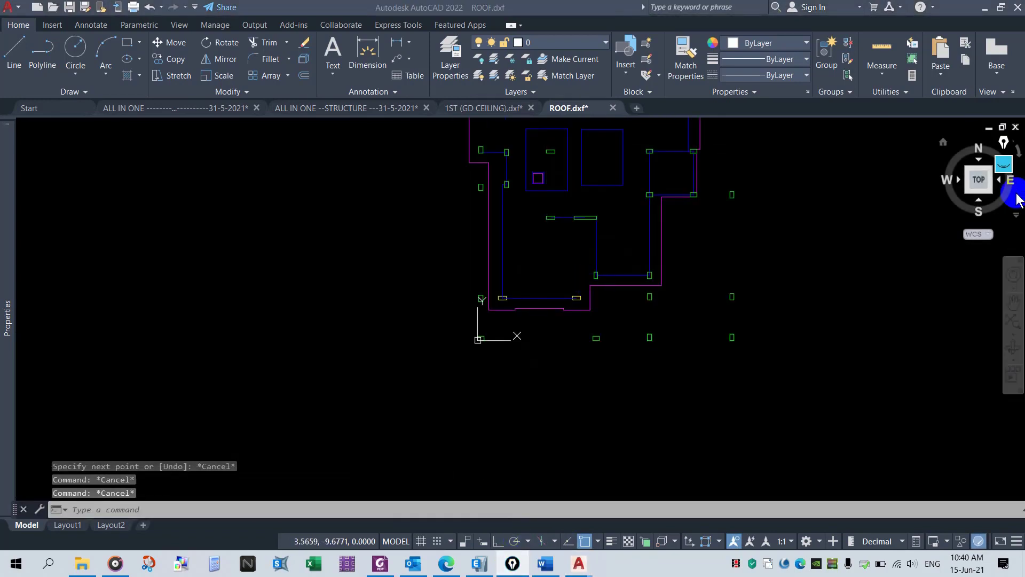
{"action": "left_click", "coordinate": [1006, 169]}
{"action": "mouse_move", "coordinate": [1006, 196]}
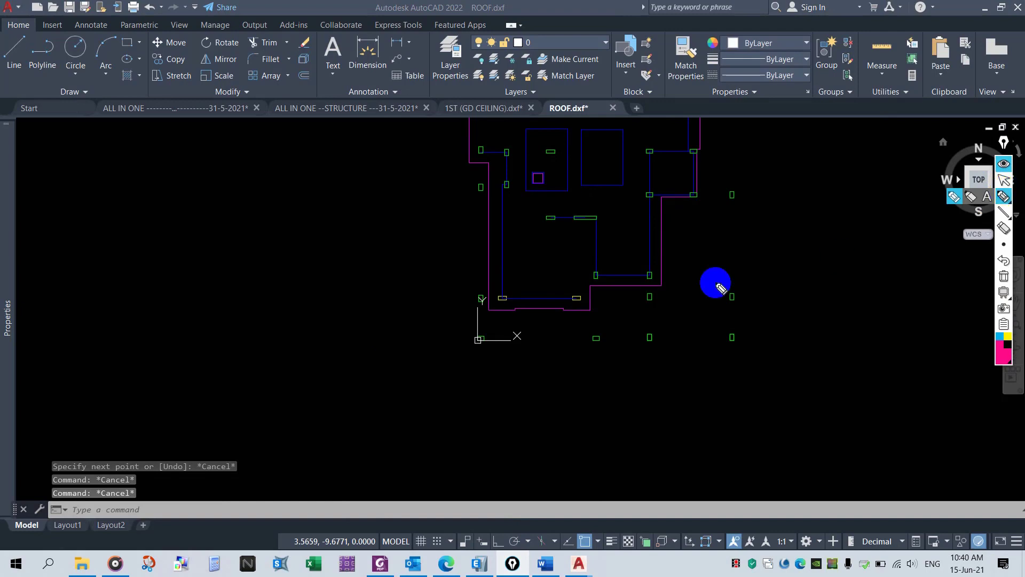
{"action": "mouse_move", "coordinate": [744, 260]}
{"action": "left_mouse_down"}
{"action": "mouse_move", "coordinate": [732, 269]}
{"action": "mouse_move", "coordinate": [748, 285]}
{"action": "left_mouse_up"}
{"action": "mouse_move", "coordinate": [744, 186]}
{"action": "left_mouse_down"}
{"action": "mouse_move", "coordinate": [717, 289]}
{"action": "mouse_move", "coordinate": [753, 217]}
{"action": "left_mouse_up"}
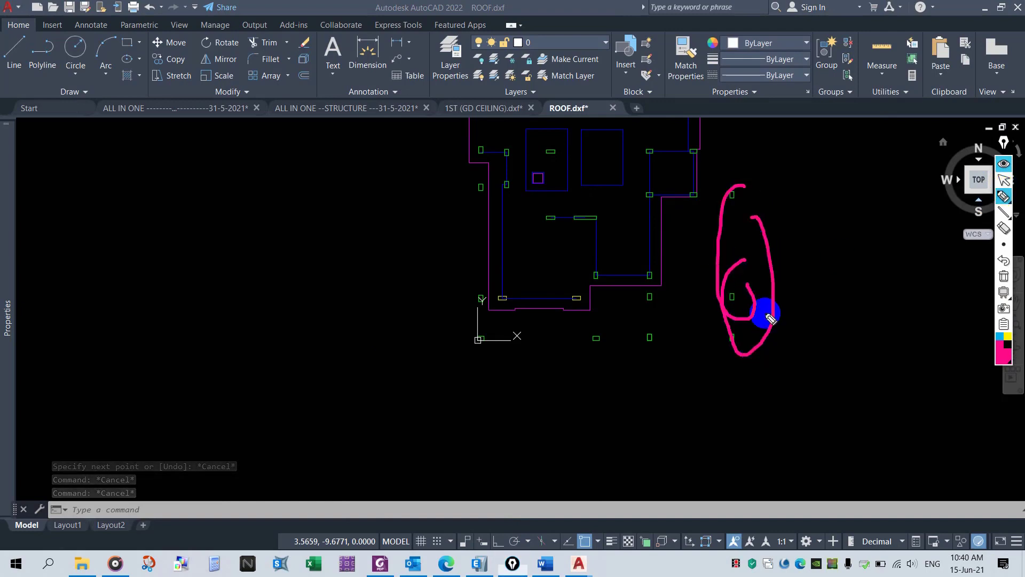
{"action": "mouse_move", "coordinate": [767, 316]}
{"action": "left_mouse_down"}
{"action": "mouse_move", "coordinate": [549, 330]}
{"action": "mouse_move", "coordinate": [694, 344]}
{"action": "mouse_move", "coordinate": [693, 312]}
{"action": "left_mouse_up"}
{"action": "mouse_move", "coordinate": [478, 262]}
{"action": "left_mouse_down"}
{"action": "mouse_move", "coordinate": [501, 296]}
{"action": "mouse_move", "coordinate": [503, 267]}
{"action": "left_mouse_up"}
{"action": "left_click_drag", "start_coordinate": [469, 171], "coordinate": [486, 163]}
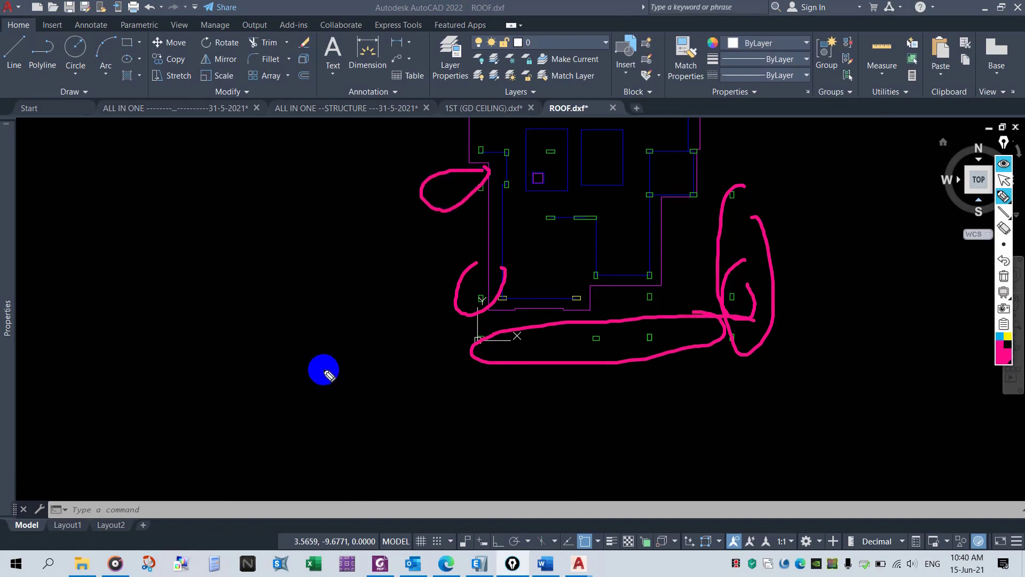
{"action": "mouse_move", "coordinate": [257, 428]}
{"action": "left_mouse_down"}
{"action": "mouse_move", "coordinate": [303, 400]}
{"action": "mouse_move", "coordinate": [331, 399]}
{"action": "mouse_move", "coordinate": [367, 434]}
{"action": "mouse_move", "coordinate": [406, 420]}
{"action": "mouse_move", "coordinate": [426, 392]}
{"action": "mouse_move", "coordinate": [440, 394]}
{"action": "left_mouse_up"}
{"action": "left_click_drag", "start_coordinate": [422, 450], "coordinate": [435, 458]}
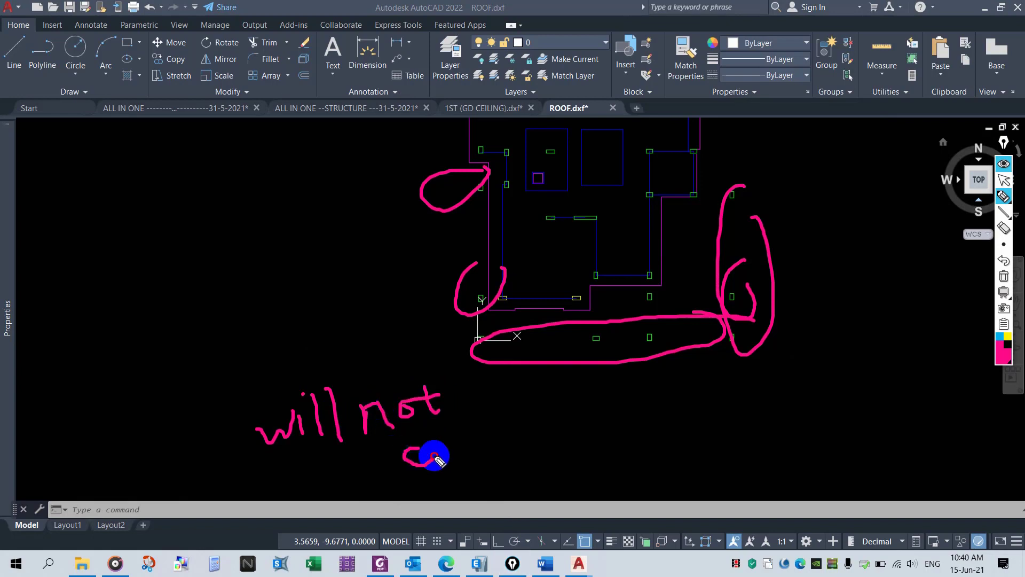
{"action": "mouse_move", "coordinate": [484, 420]}
{"action": "left_mouse_down"}
{"action": "mouse_move", "coordinate": [492, 457]}
{"action": "mouse_move", "coordinate": [500, 431]}
{"action": "mouse_move", "coordinate": [528, 451]}
{"action": "mouse_move", "coordinate": [572, 424]}
{"action": "mouse_move", "coordinate": [613, 451]}
{"action": "mouse_move", "coordinate": [648, 414]}
{"action": "mouse_move", "coordinate": [657, 428]}
{"action": "mouse_move", "coordinate": [671, 418]}
{"action": "mouse_move", "coordinate": [675, 434]}
{"action": "mouse_move", "coordinate": [427, 485]}
{"action": "left_mouse_up"}
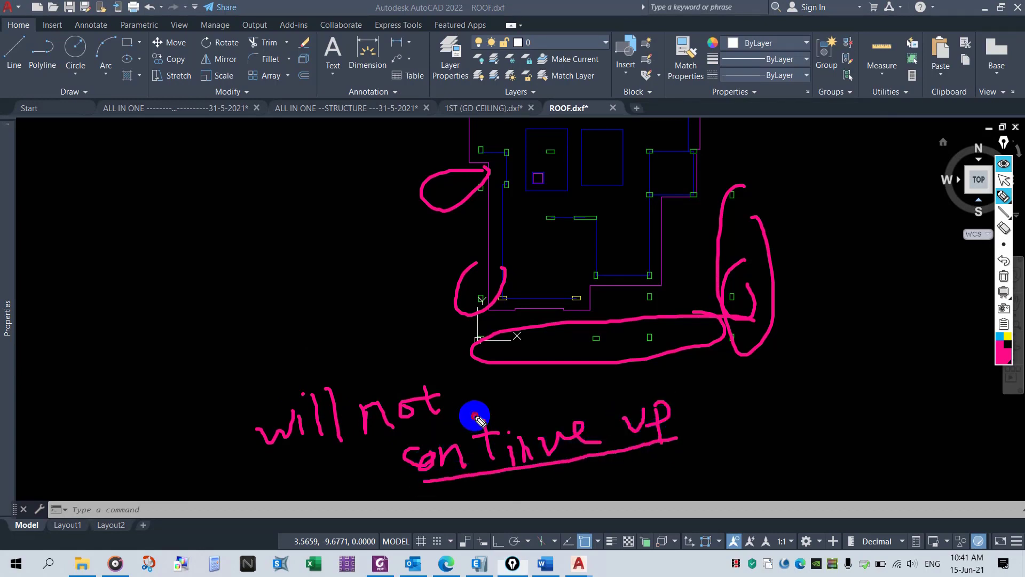
{"action": "left_click_drag", "start_coordinate": [475, 414], "coordinate": [281, 451]}
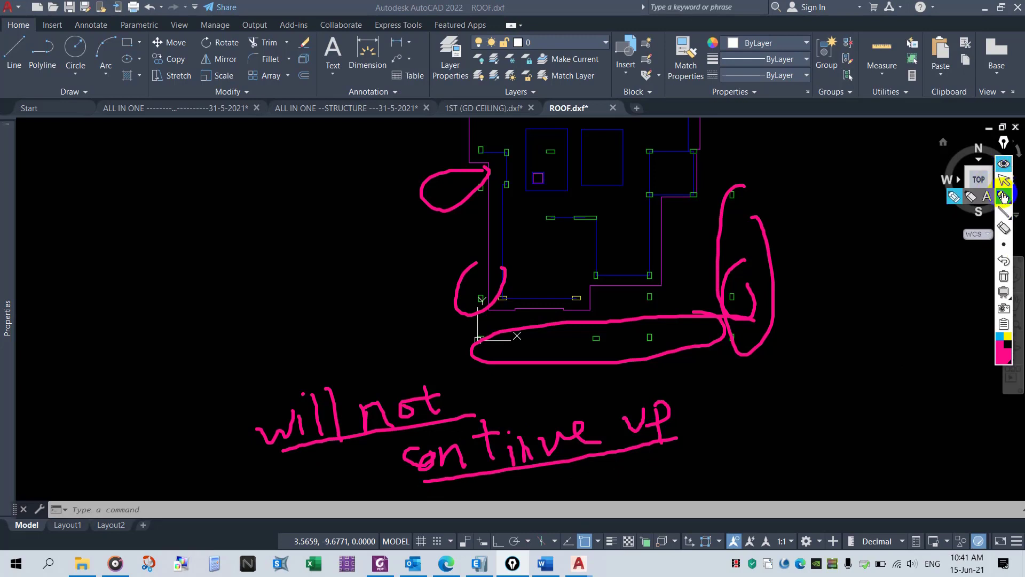
{"action": "left_click", "coordinate": [1003, 261]}
{"action": "left_click", "coordinate": [1004, 277]}
{"action": "left_click", "coordinate": [1004, 163]}
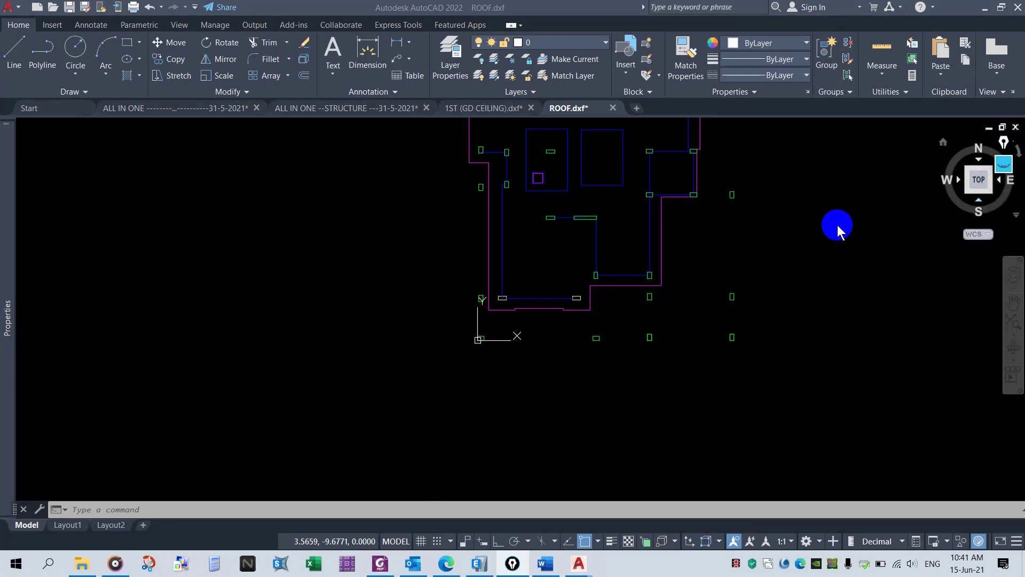
- Highlight the 'IMPORTING THE DXF:' heading and the note about creating a new model from an existing file in yellow
{"action": "scroll", "coordinate": [596, 406], "scroll_direction": "down", "scroll_amount": 3}
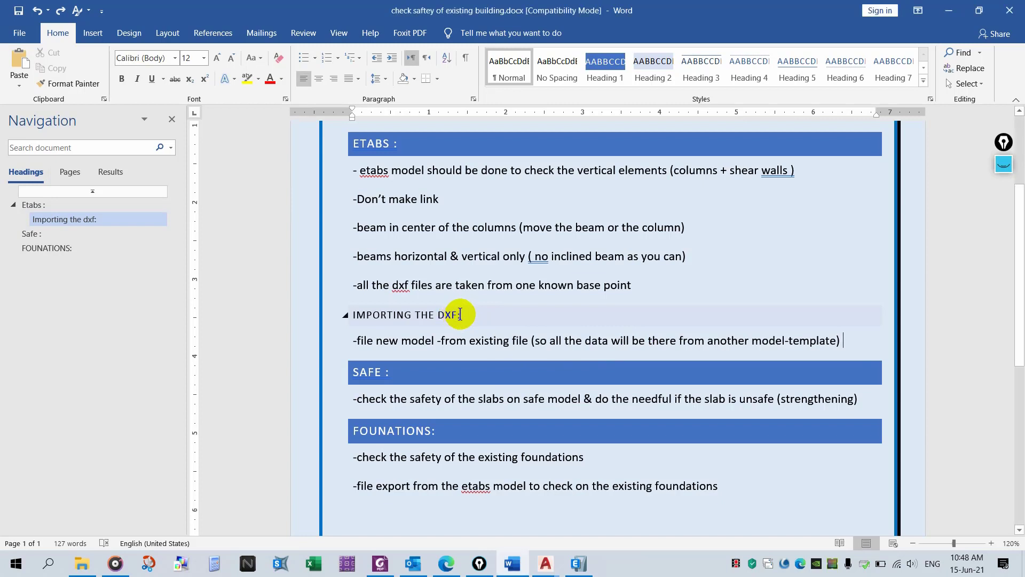
{"action": "left_click_drag", "start_coordinate": [460, 315], "coordinate": [352, 315]}
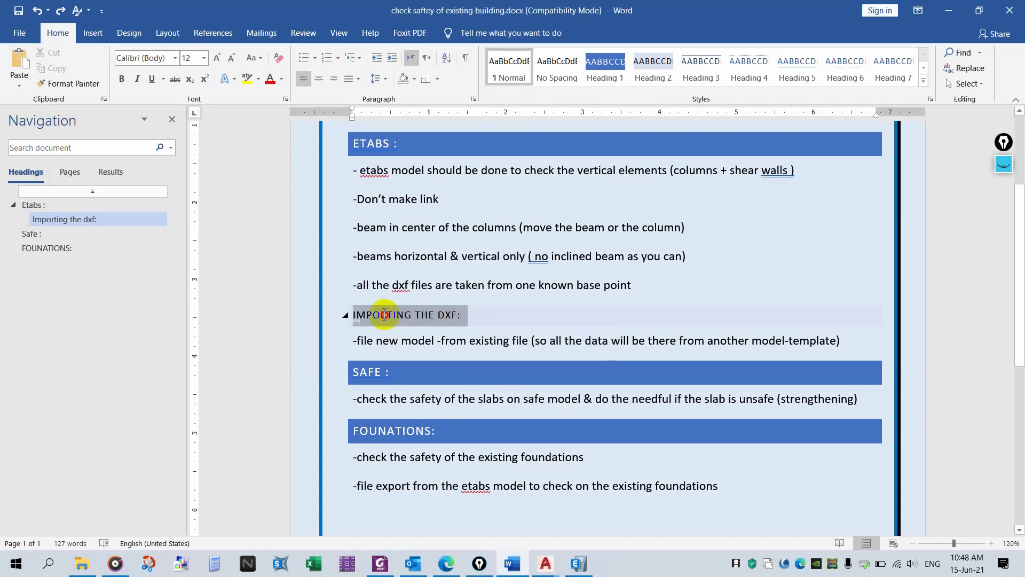
{"action": "left_click", "coordinate": [248, 77]}
{"action": "key", "text": "Left"}
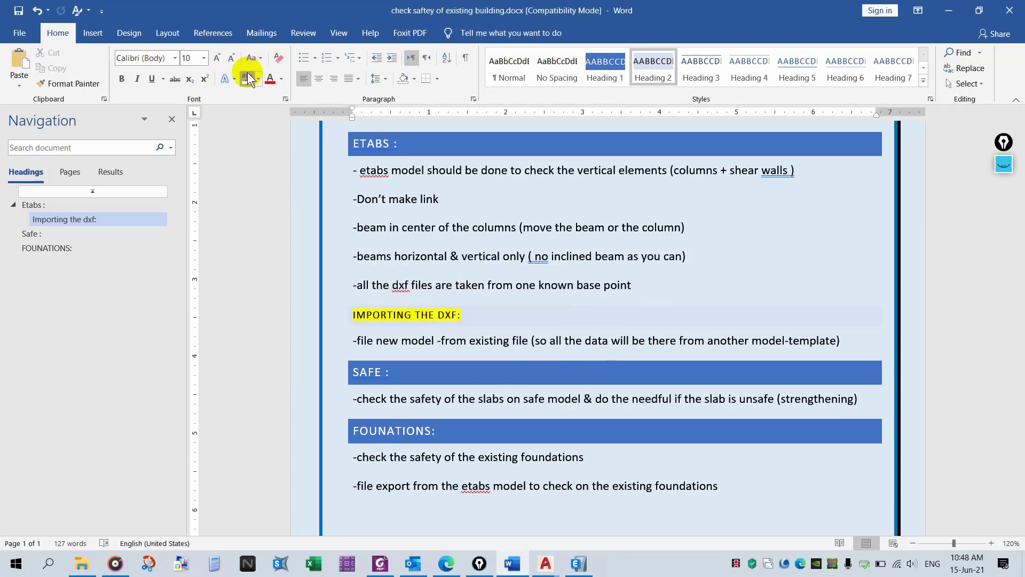
{"action": "left_click_drag", "start_coordinate": [373, 346], "coordinate": [483, 350]}
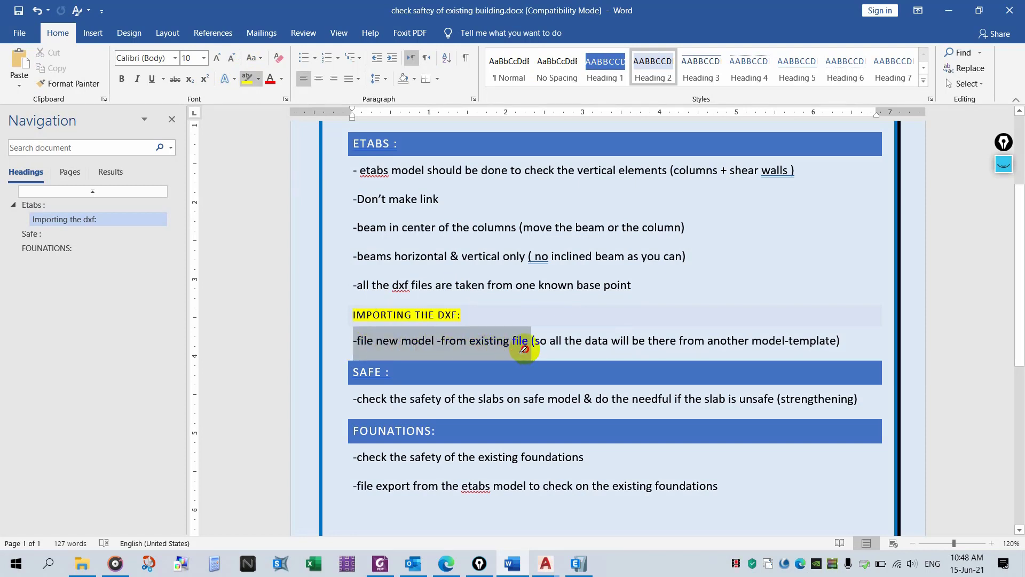
{"action": "left_click_drag", "start_coordinate": [563, 353], "coordinate": [836, 352]}
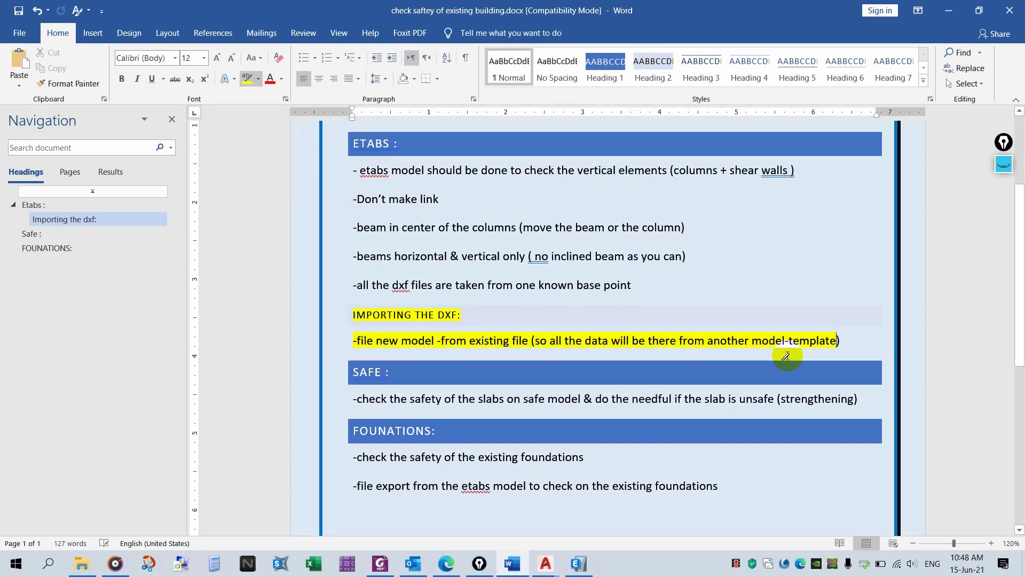
- Switch to ETABS and start a new model initialized with settings from an existing model file
{"action": "left_click", "coordinate": [581, 562]}
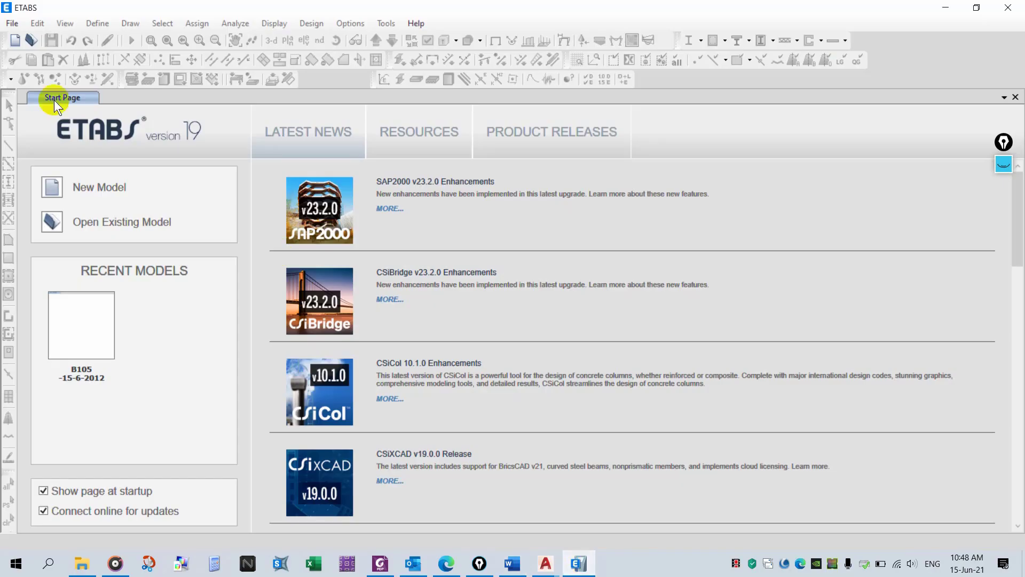
{"action": "left_click", "coordinate": [13, 24]}
{"action": "left_click", "coordinate": [83, 41]}
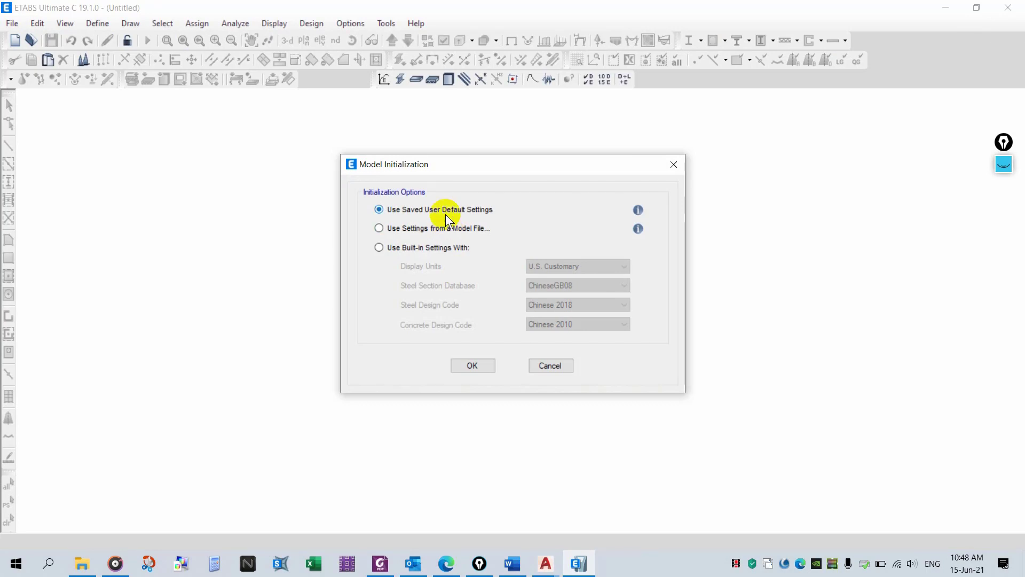
{"action": "left_click", "coordinate": [450, 227]}
{"action": "left_click", "coordinate": [484, 369]}
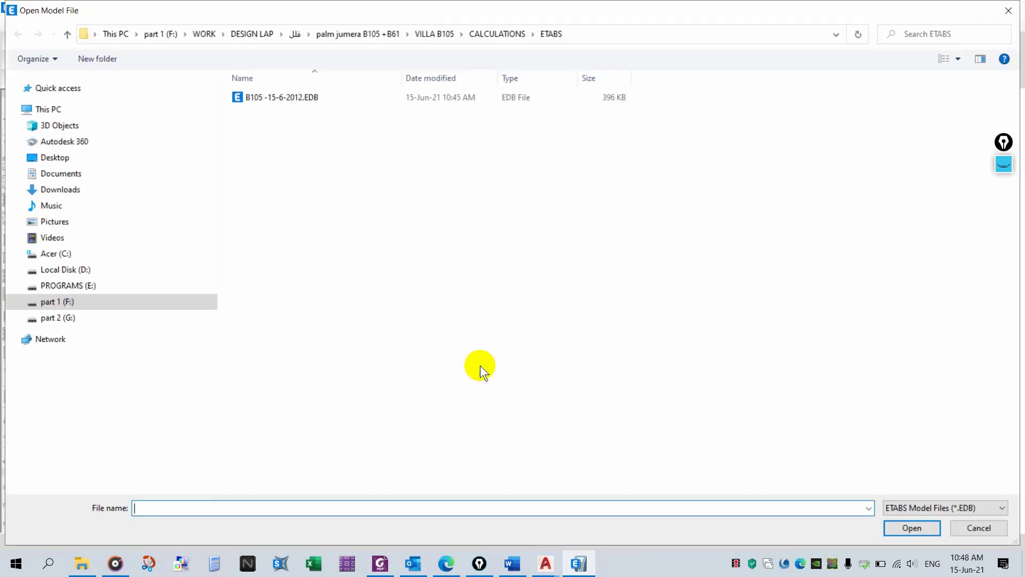
{"action": "double_click", "coordinate": [294, 94]}
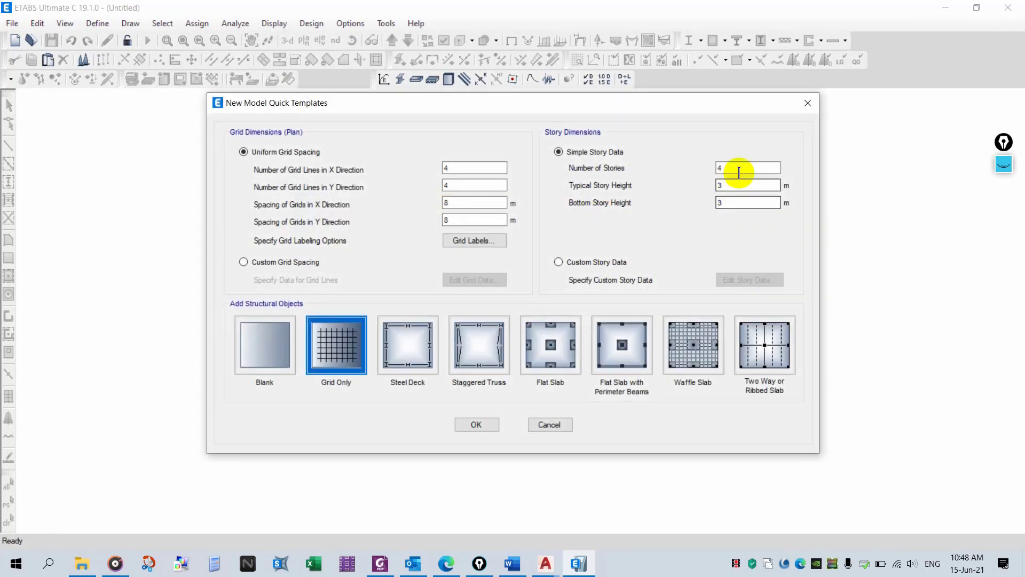
- Set the quick template to 2 stories with 3.6 m story heights, choose Blank, and confirm
{"action": "left_click_drag", "start_coordinate": [737, 170], "coordinate": [705, 202]}
{"action": "type", "text": "2"}
{"action": "type", "text": "3.6"}
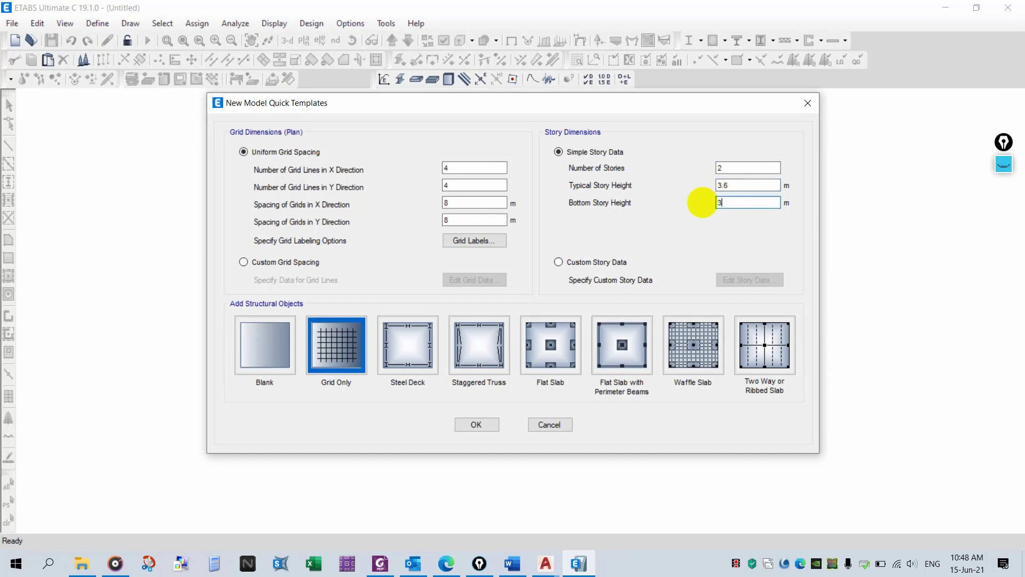
{"action": "left_click", "coordinate": [265, 348]}
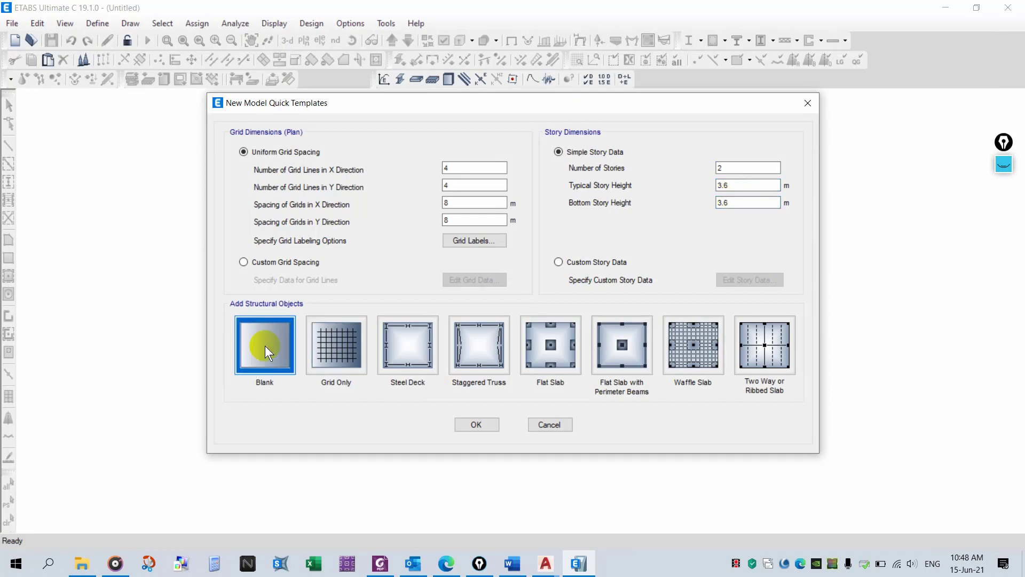
{"action": "left_click", "coordinate": [486, 424]}
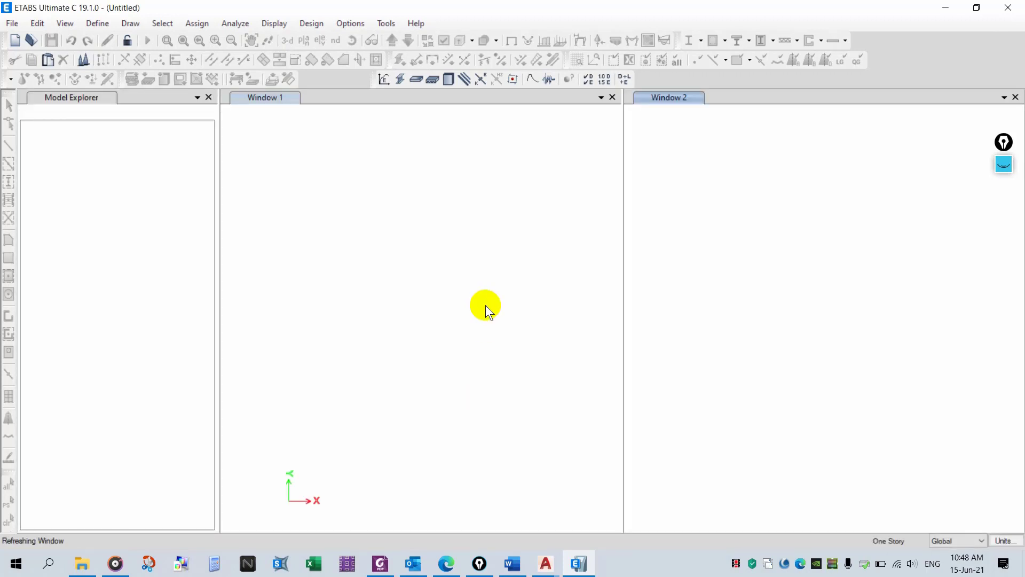
- Open the load cases list to review the cases brought over from the existing model
{"action": "left_click", "coordinate": [107, 27]}
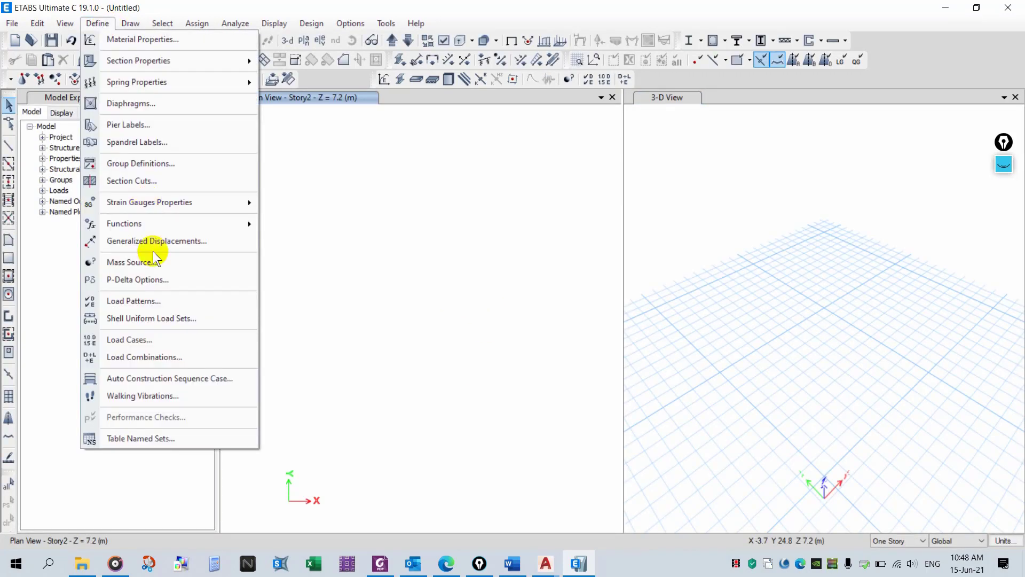
{"action": "left_click", "coordinate": [171, 339]}
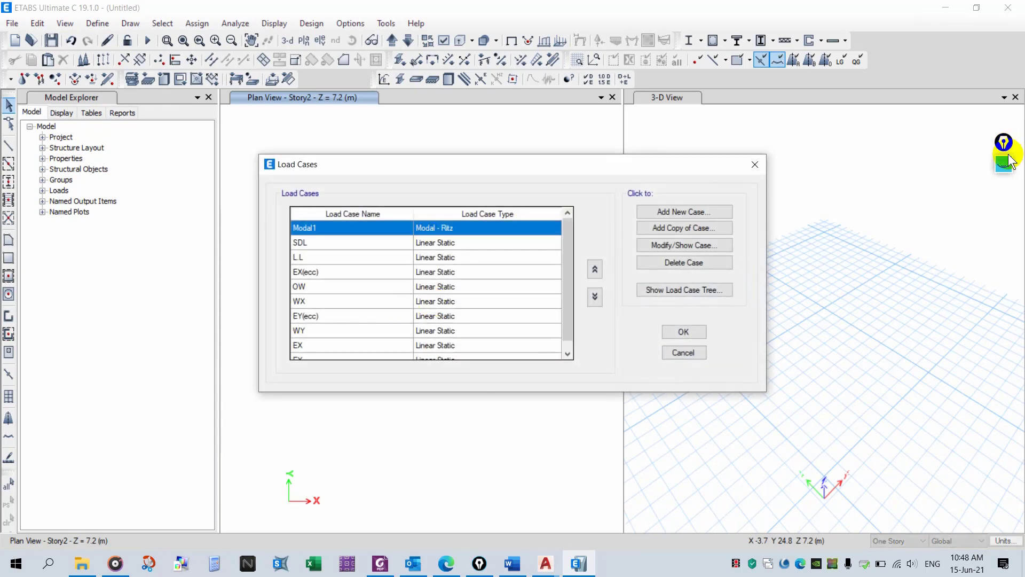
{"action": "left_click", "coordinate": [1003, 160]}
{"action": "left_click", "coordinate": [1004, 197]}
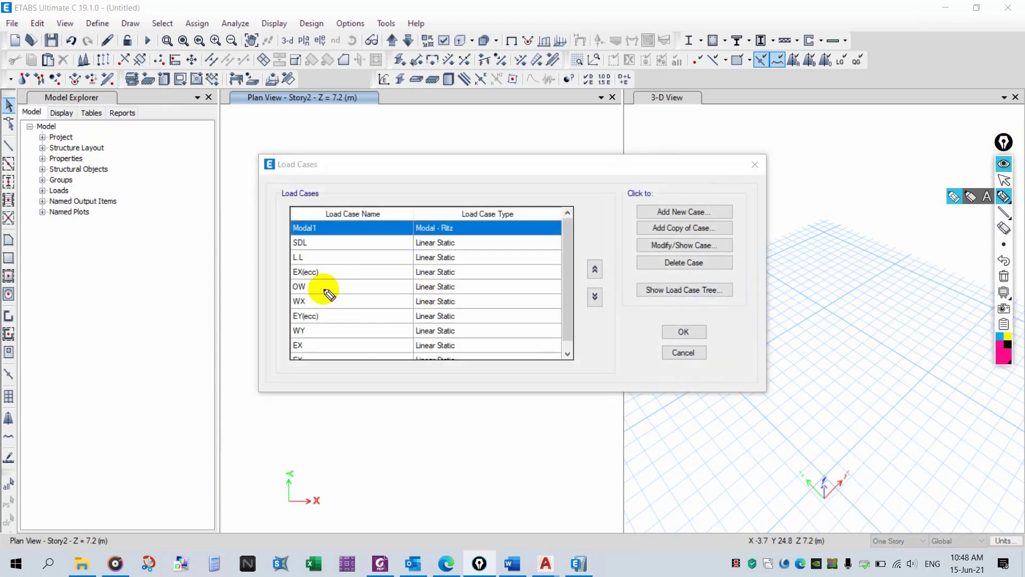
{"action": "left_click_drag", "start_coordinate": [328, 294], "coordinate": [414, 243]}
{"action": "left_click", "coordinate": [1004, 163]}
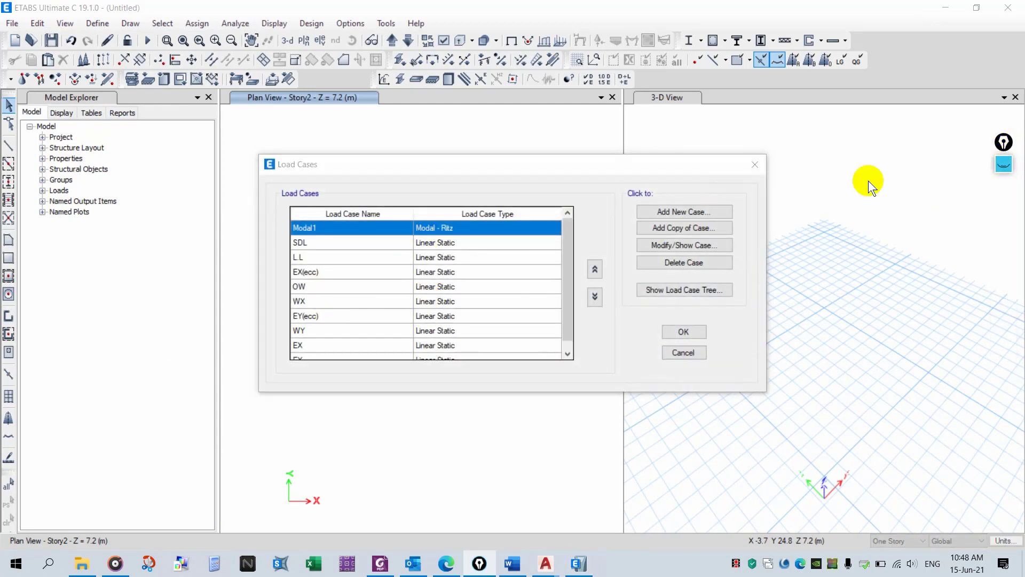
{"action": "left_click", "coordinate": [753, 167]}
- Open the load combinations list and scroll through the defined combinations
{"action": "left_click", "coordinate": [97, 20]}
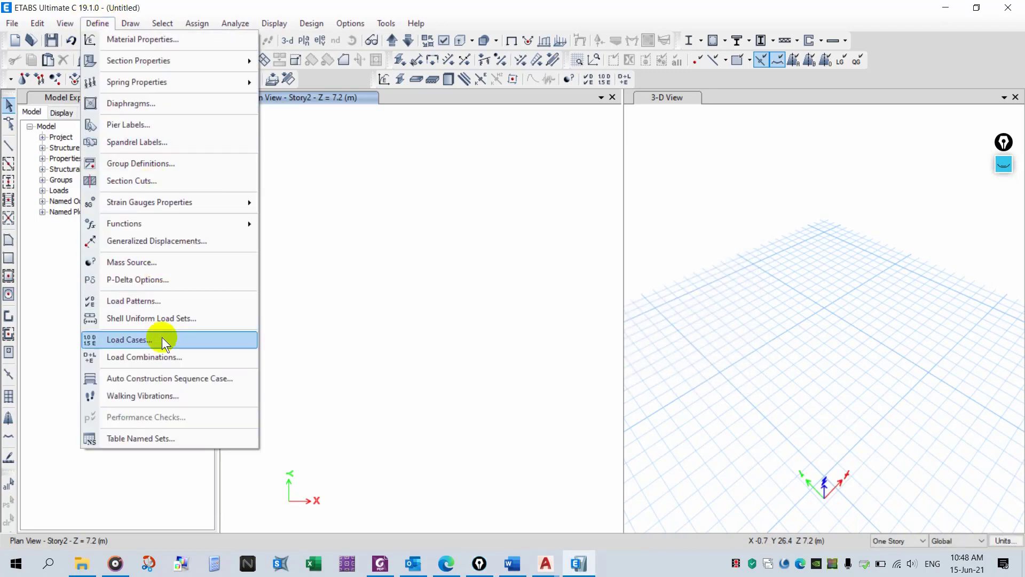
{"action": "left_click", "coordinate": [162, 355]}
{"action": "scroll", "coordinate": [461, 299], "scroll_direction": "down", "scroll_amount": 10}
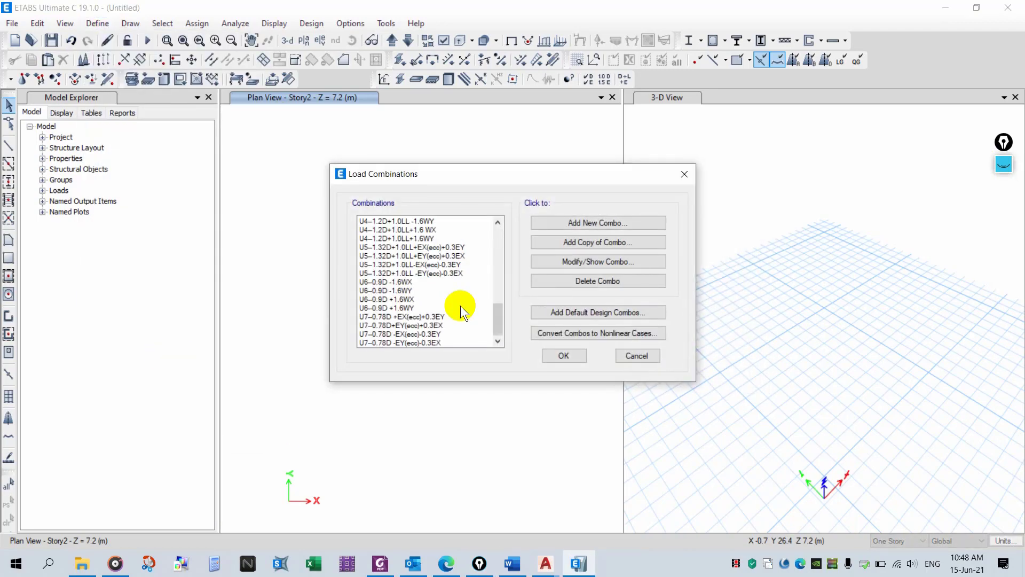
{"action": "left_click", "coordinate": [1013, 169]}
{"action": "left_click_drag", "start_coordinate": [326, 282], "coordinate": [421, 246]}
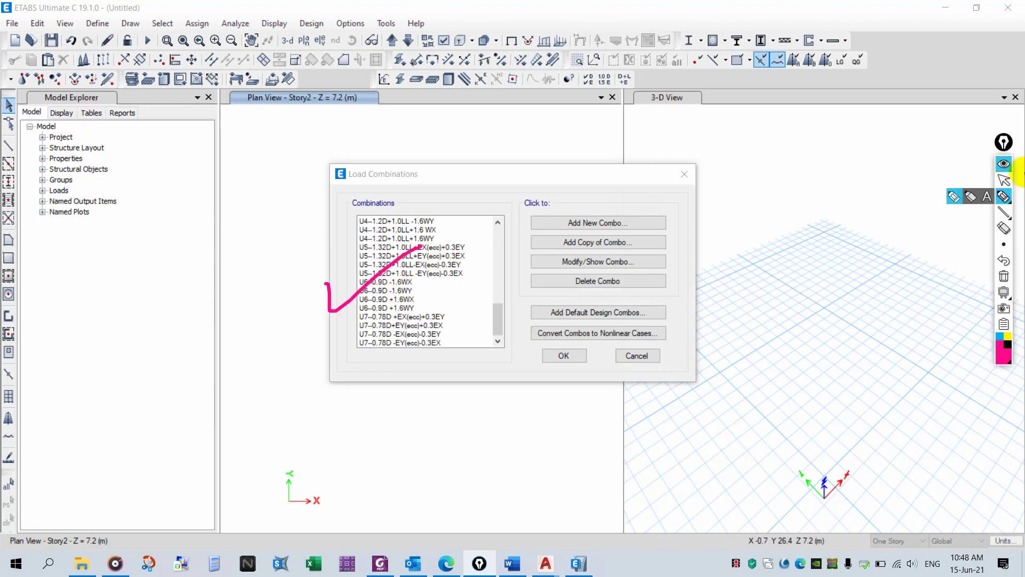
{"action": "left_click", "coordinate": [1004, 164]}
{"action": "left_click", "coordinate": [684, 174]}
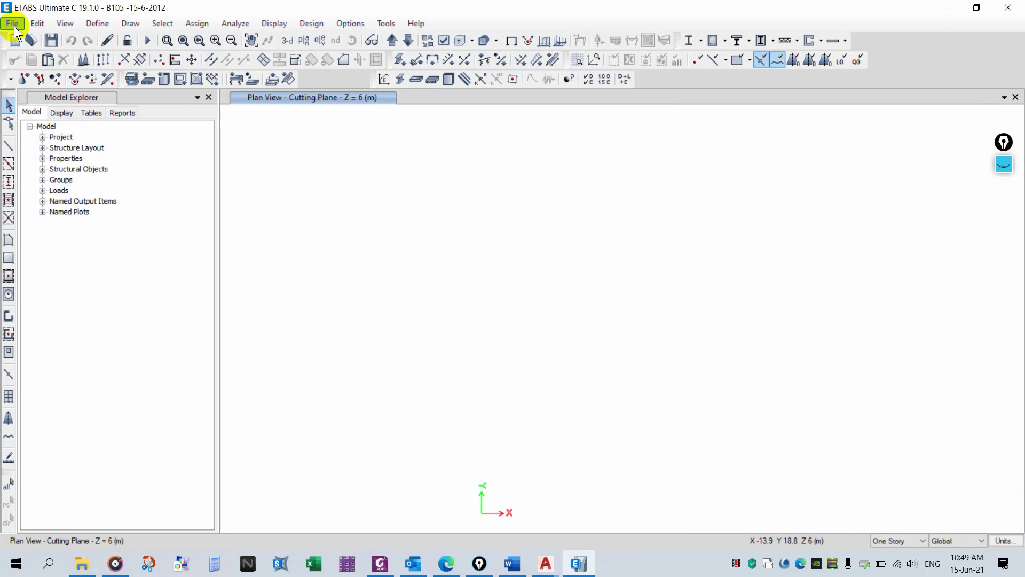
- Import 1ST (GD CEILING).dxf as an architectural plan onto story 1ST at origin 0,0
{"action": "left_click", "coordinate": [11, 23]}
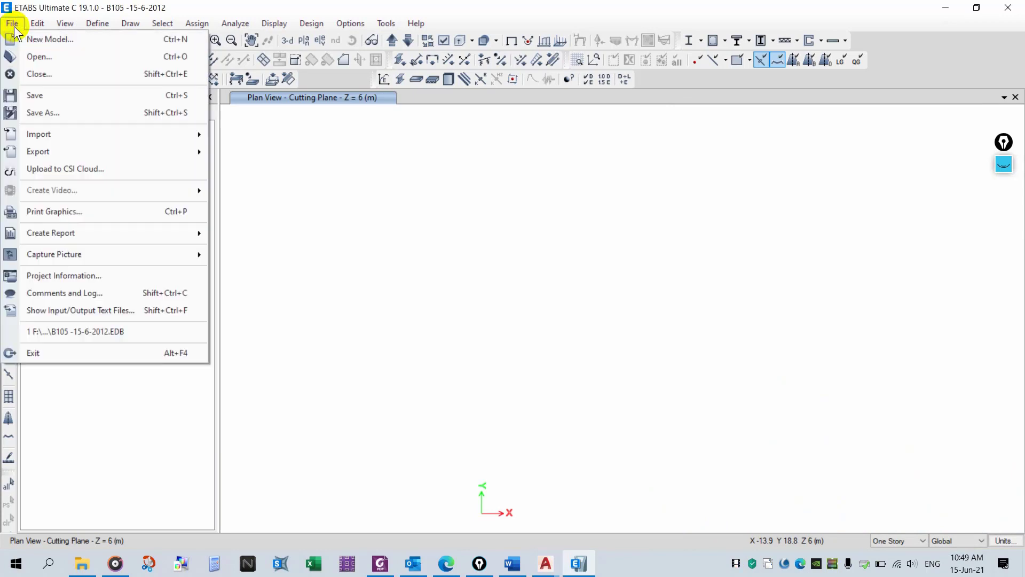
{"action": "mouse_move", "coordinate": [126, 134]}
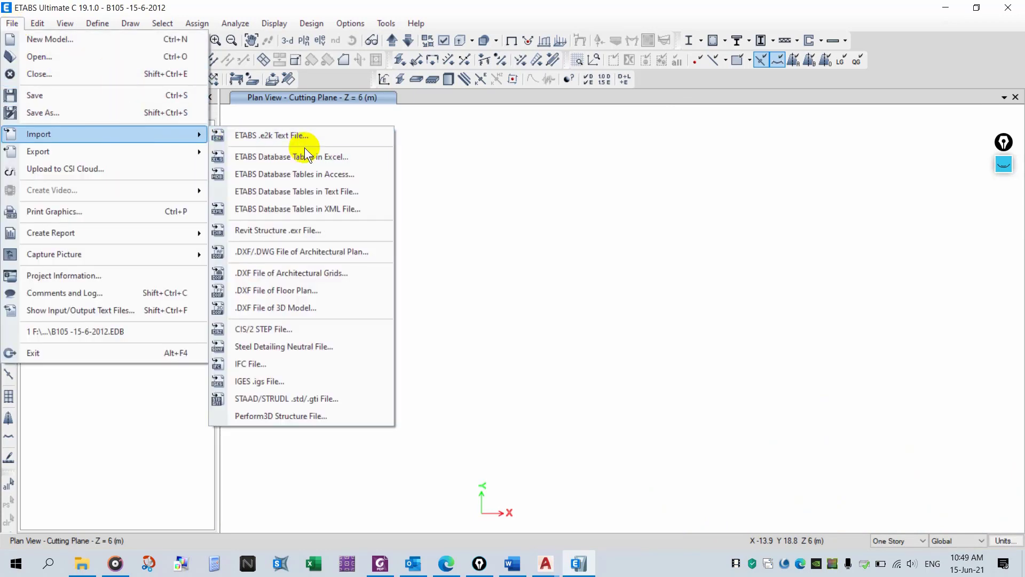
{"action": "left_click", "coordinate": [338, 254]}
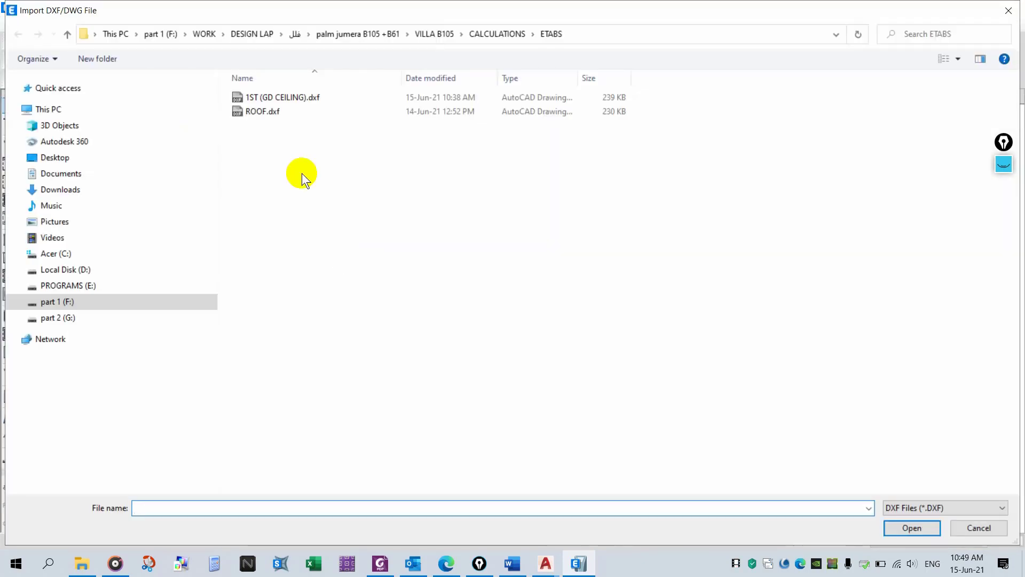
{"action": "double_click", "coordinate": [284, 97]}
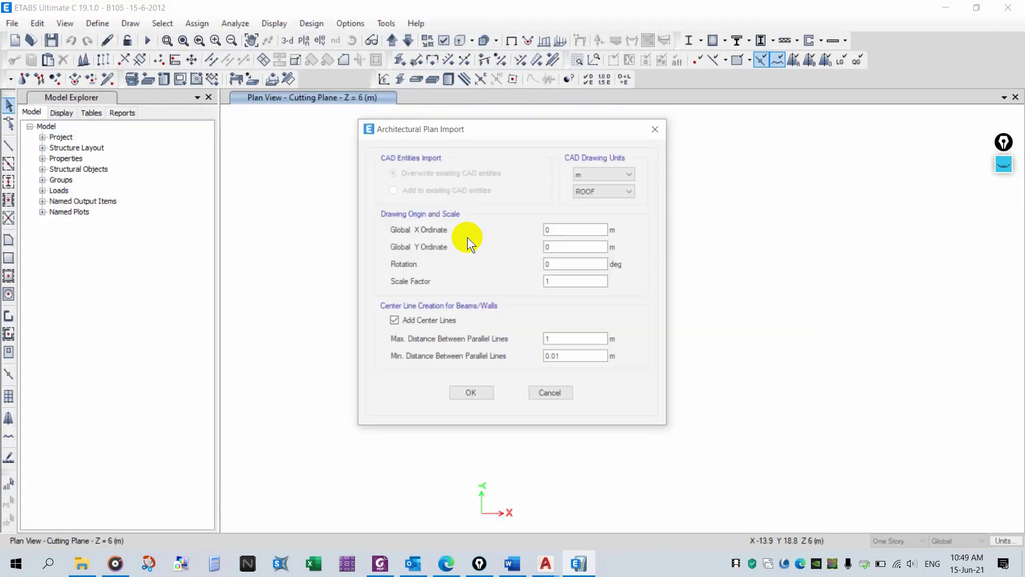
{"action": "left_click", "coordinate": [606, 190]}
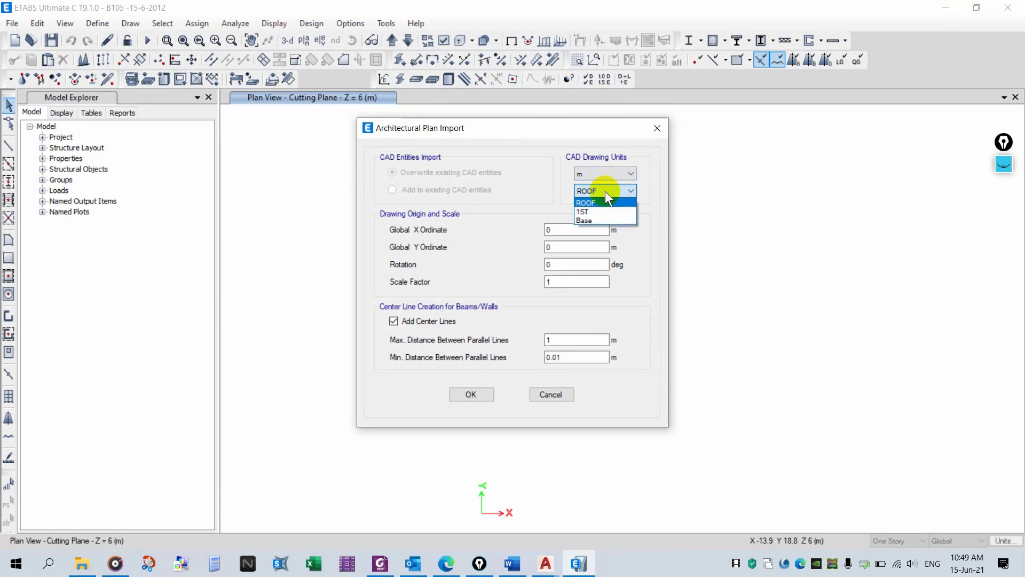
{"action": "left_click", "coordinate": [600, 212]}
{"action": "left_click", "coordinate": [483, 393]}
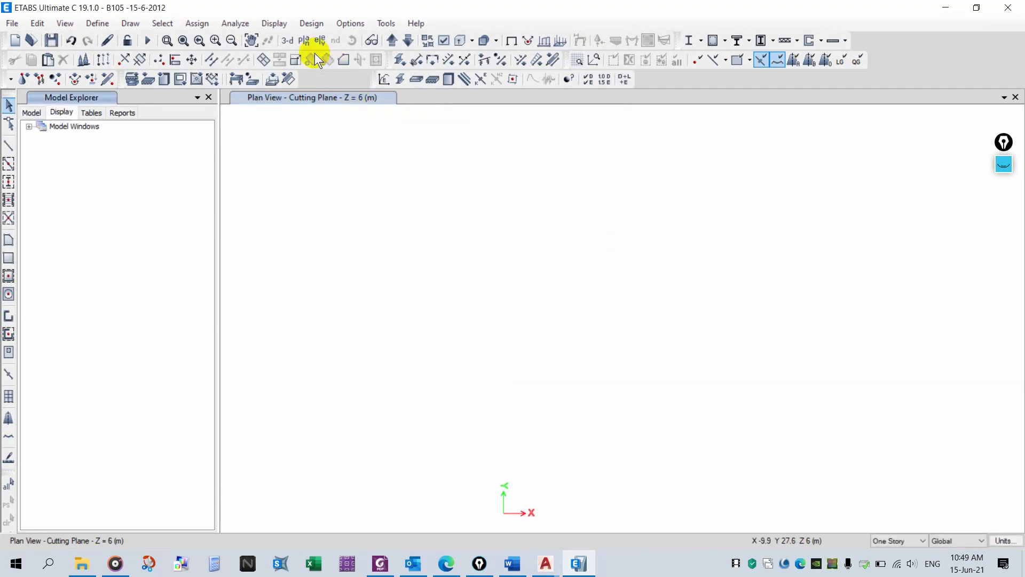
- Display the plan view of story 1ST and expand its architectural layers list
{"action": "left_click", "coordinate": [304, 41]}
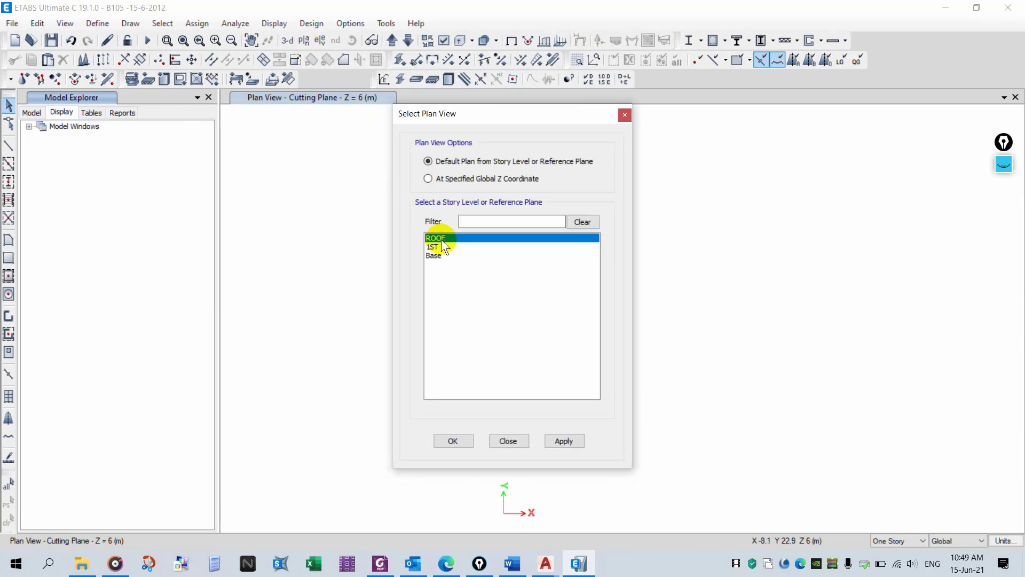
{"action": "left_click", "coordinate": [441, 247]}
{"action": "left_click", "coordinate": [506, 441]}
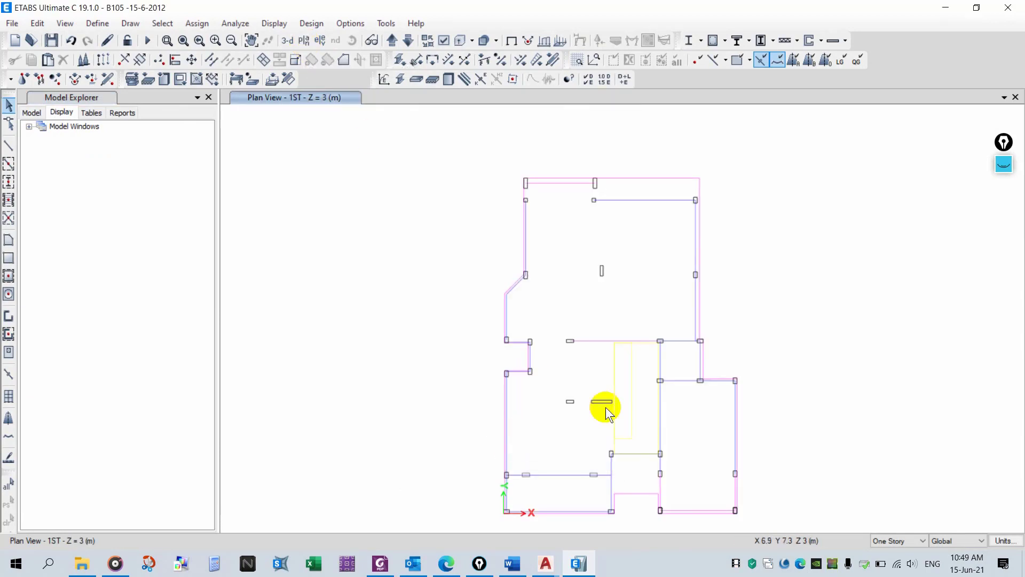
{"action": "middle_click_drag", "start_coordinate": [606, 408], "coordinate": [551, 368]}
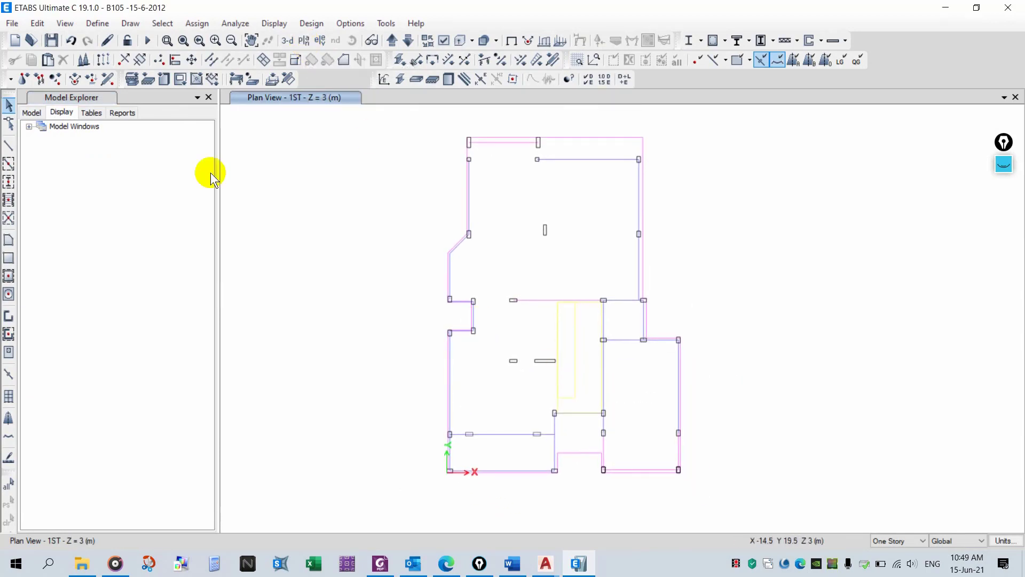
{"action": "left_click", "coordinate": [28, 126]}
{"action": "left_click", "coordinate": [40, 137]}
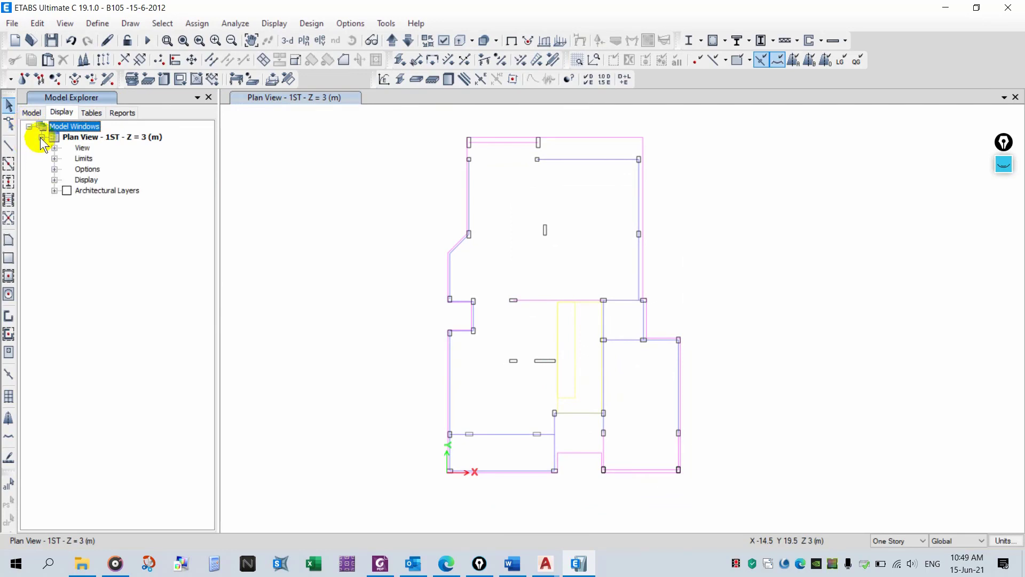
{"action": "left_click", "coordinate": [54, 190]}
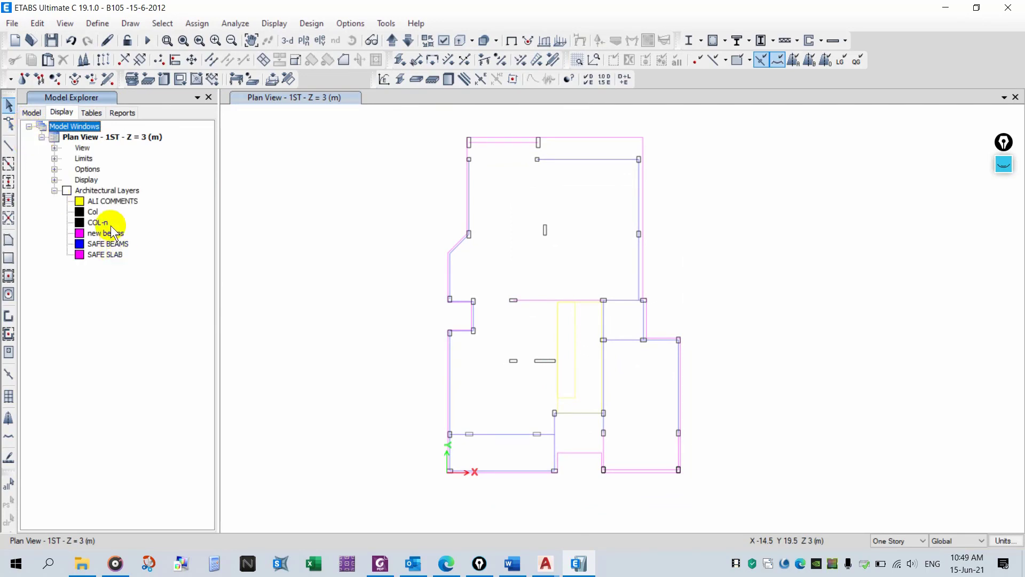
- Start the column drawing command and set its Draw Object Using option to Grids
{"action": "left_click", "coordinate": [12, 181]}
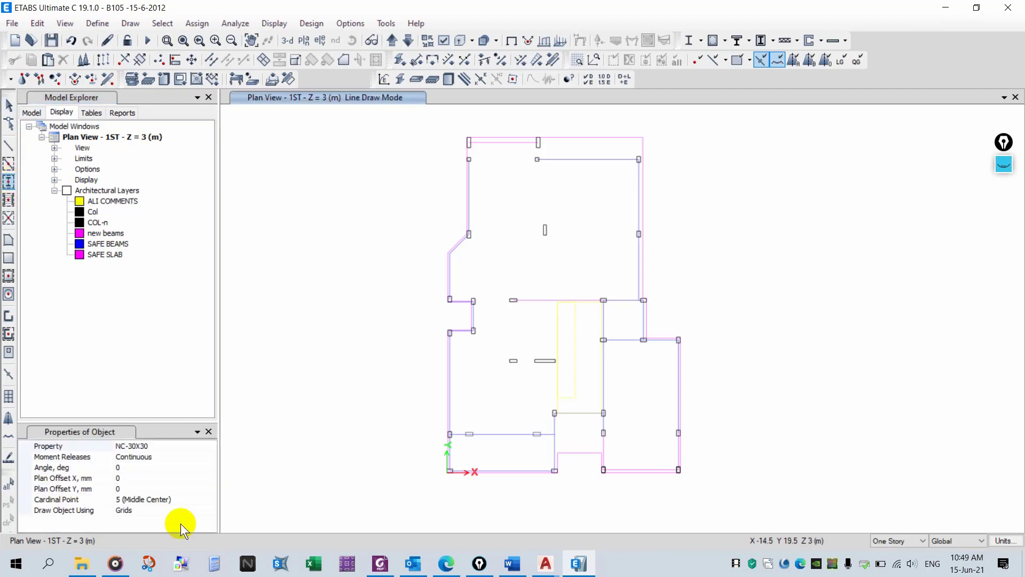
{"action": "left_click", "coordinate": [175, 512]}
{"action": "left_click", "coordinate": [213, 510]}
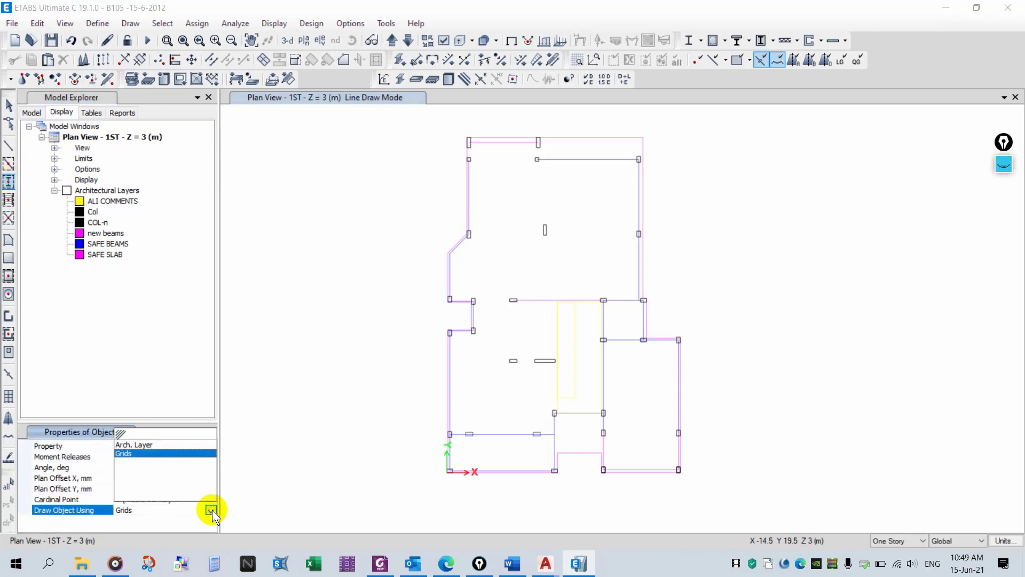
{"action": "left_click", "coordinate": [177, 450]}
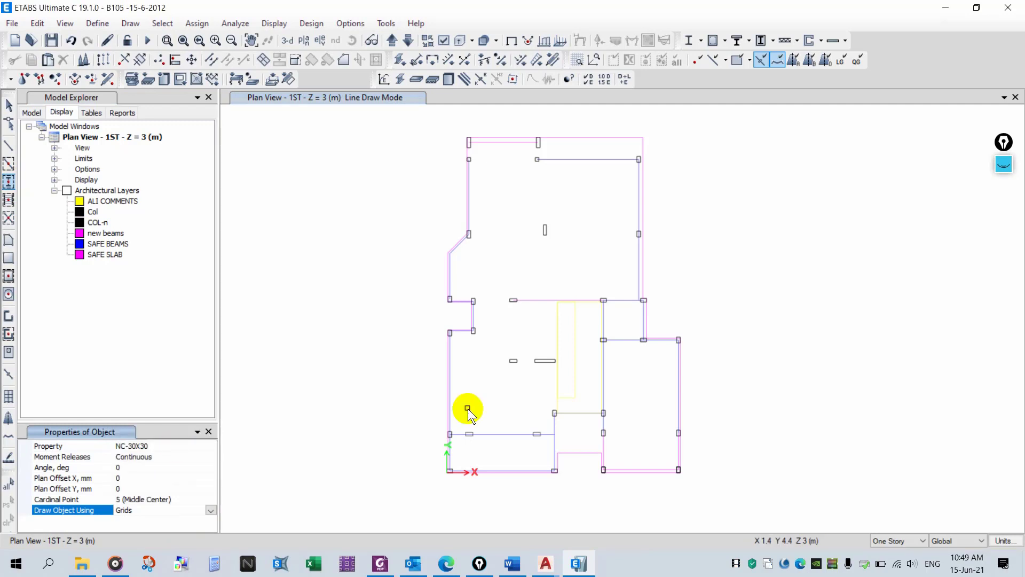
{"action": "left_click", "coordinate": [210, 511]}
{"action": "left_click", "coordinate": [150, 452]}
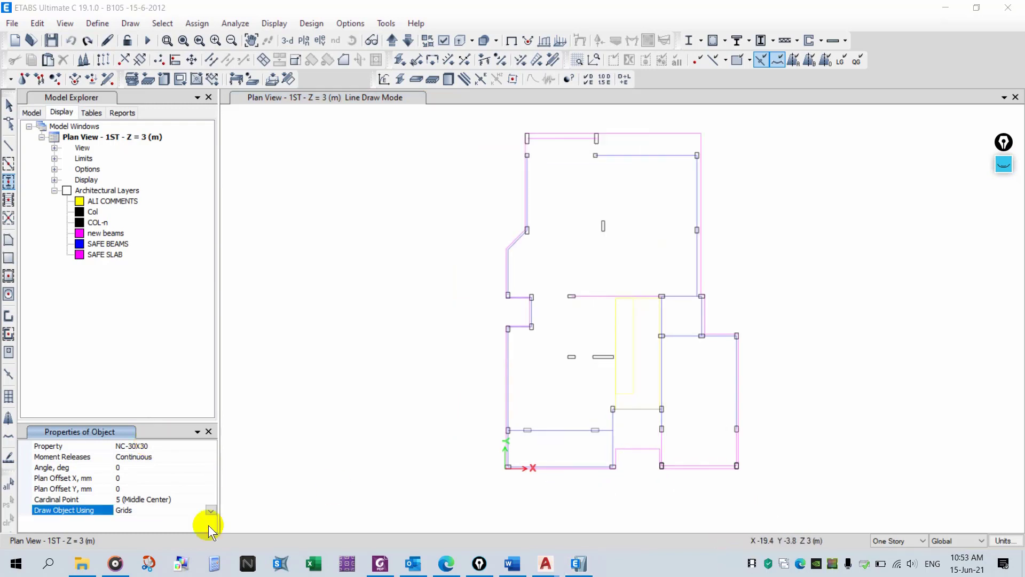
- Switch the column drawing to use architectural layers and add column objects from the Col layer
{"action": "left_click", "coordinate": [210, 509]}
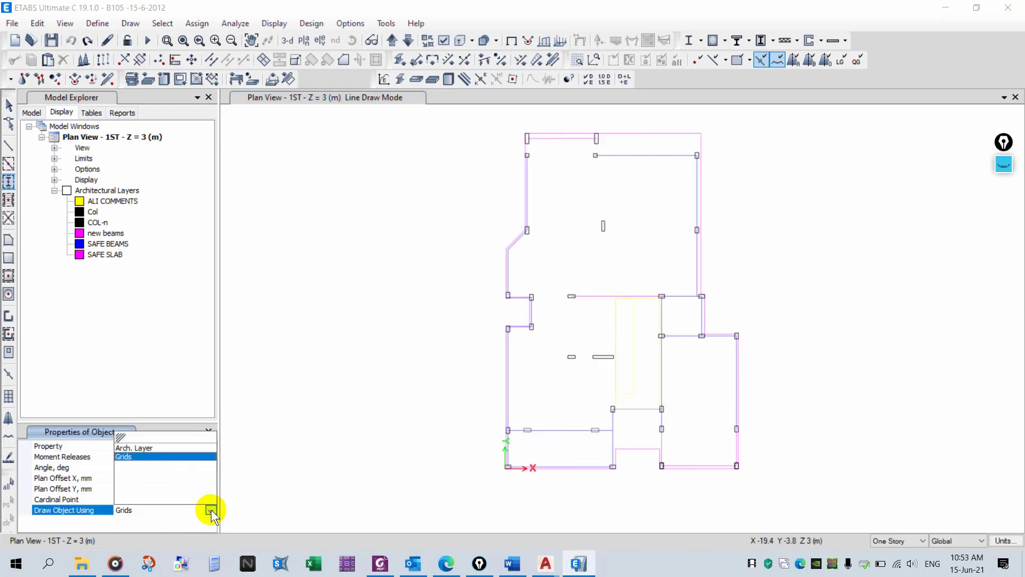
{"action": "left_click", "coordinate": [137, 448]}
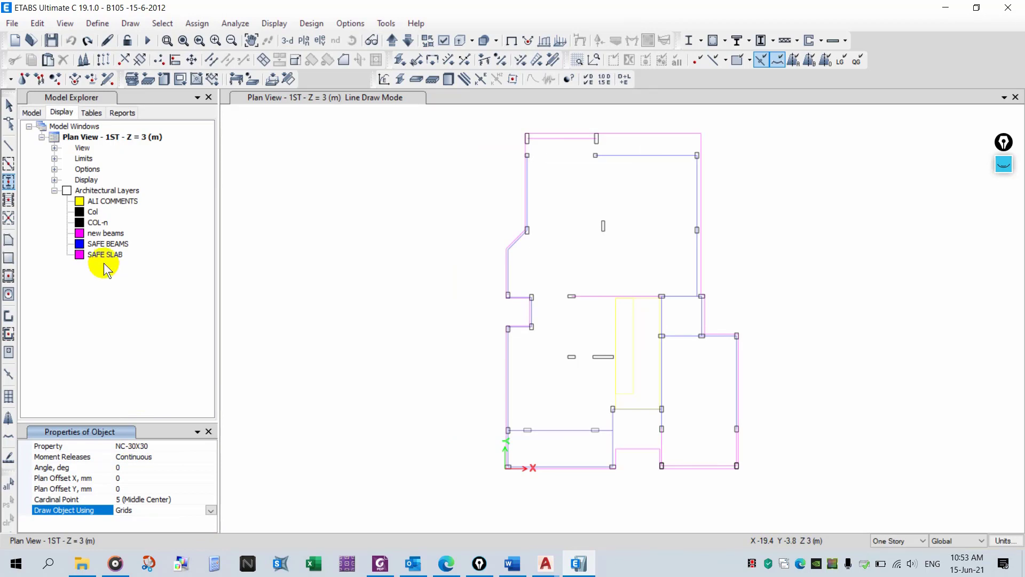
{"action": "right_click", "coordinate": [94, 211]}
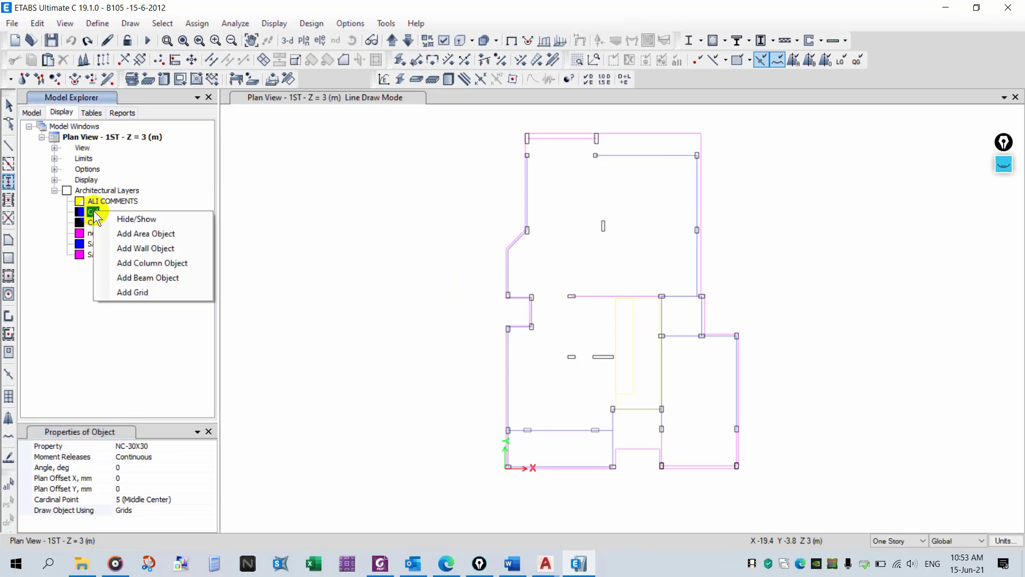
{"action": "left_click", "coordinate": [146, 259]}
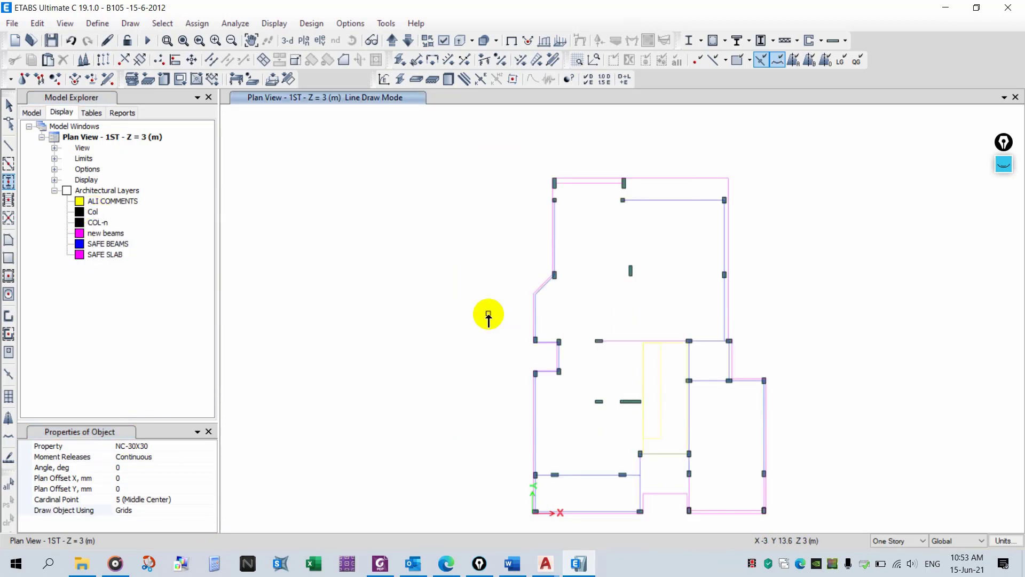
- Switch to a 3D view and display the frame objects extruded
{"action": "middle_click_drag", "start_coordinate": [508, 332], "coordinate": [482, 303]}
{"action": "left_click", "coordinate": [303, 40]}
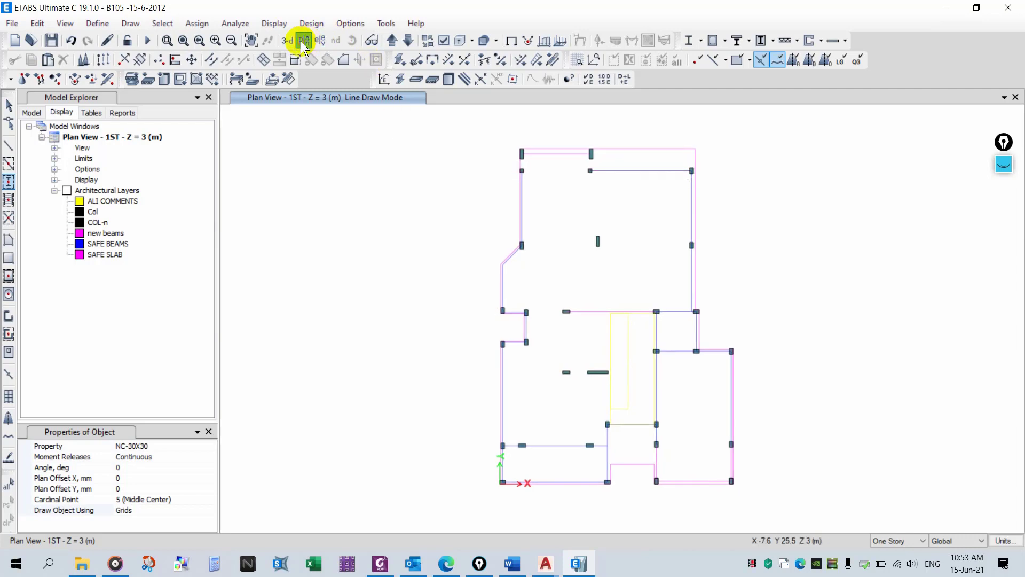
{"action": "left_click", "coordinate": [624, 115]}
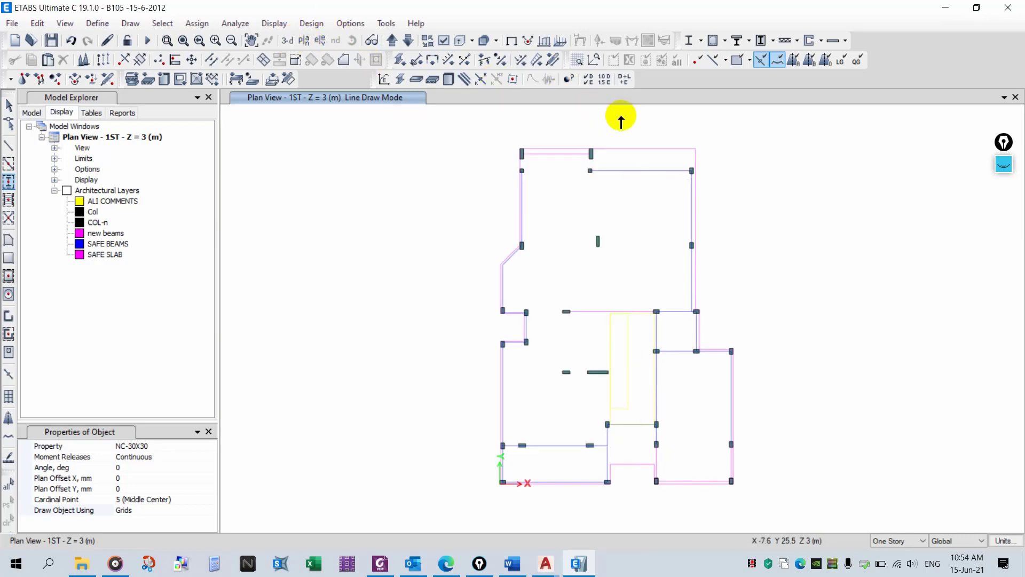
{"action": "left_click", "coordinate": [287, 40]}
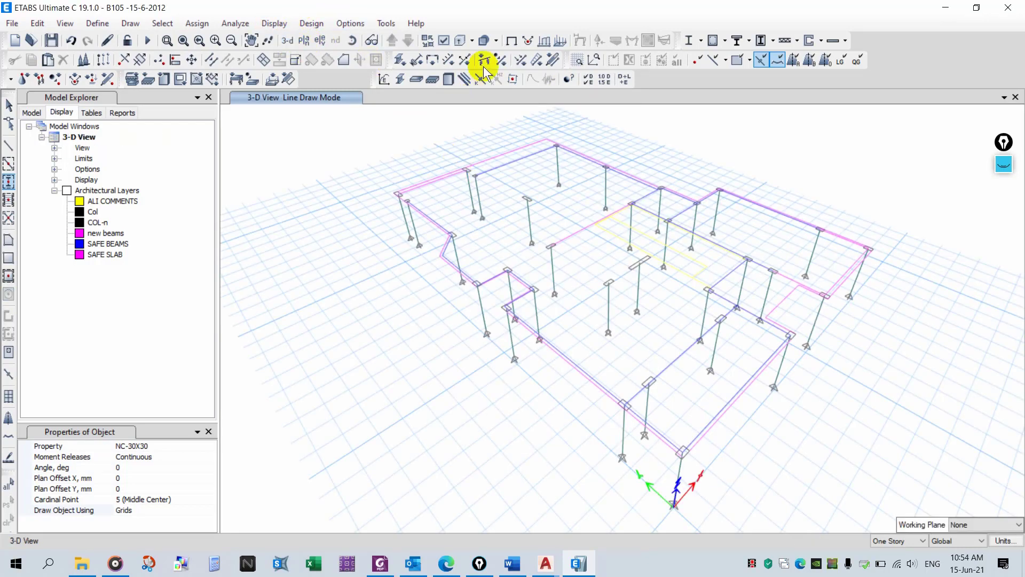
{"action": "left_click", "coordinate": [457, 41]}
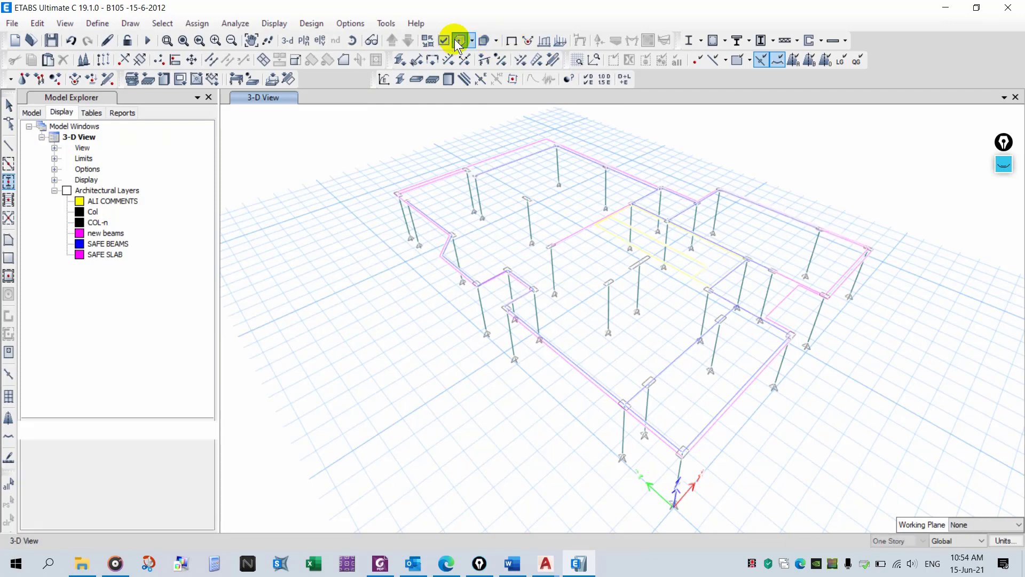
{"action": "left_click", "coordinate": [458, 42]}
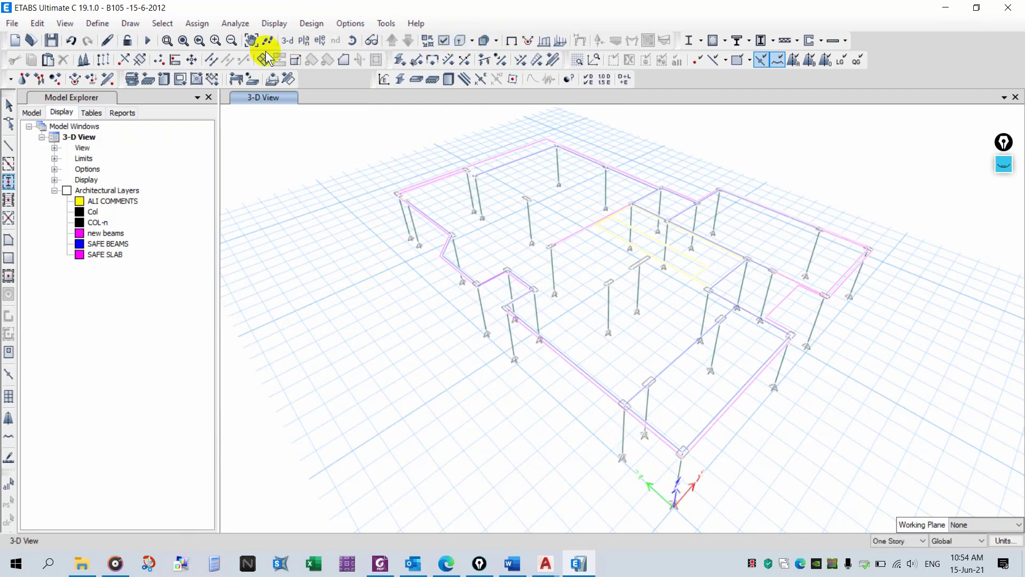
{"action": "left_click", "coordinate": [318, 42]}
{"action": "left_click", "coordinate": [522, 441]}
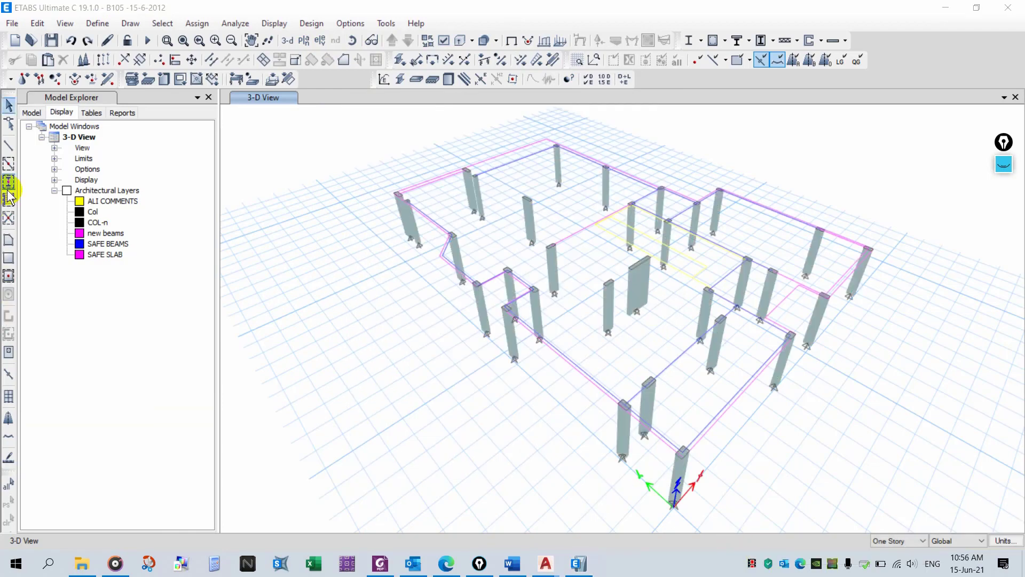
- Start the line drawing command with B20X60 and add beam objects from the SAFE BEAMS layer
{"action": "left_click", "coordinate": [9, 146]}
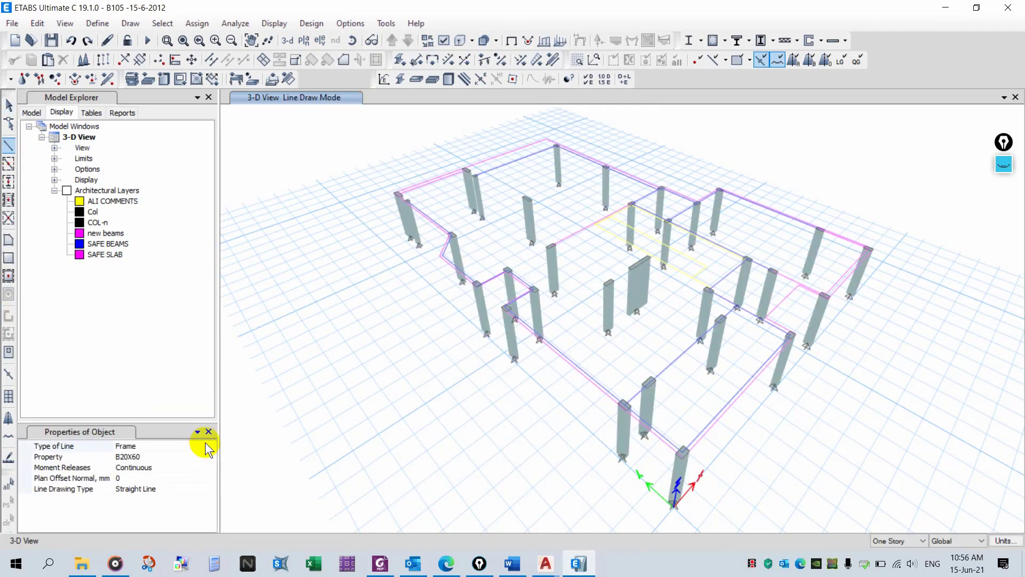
{"action": "right_click", "coordinate": [116, 242]}
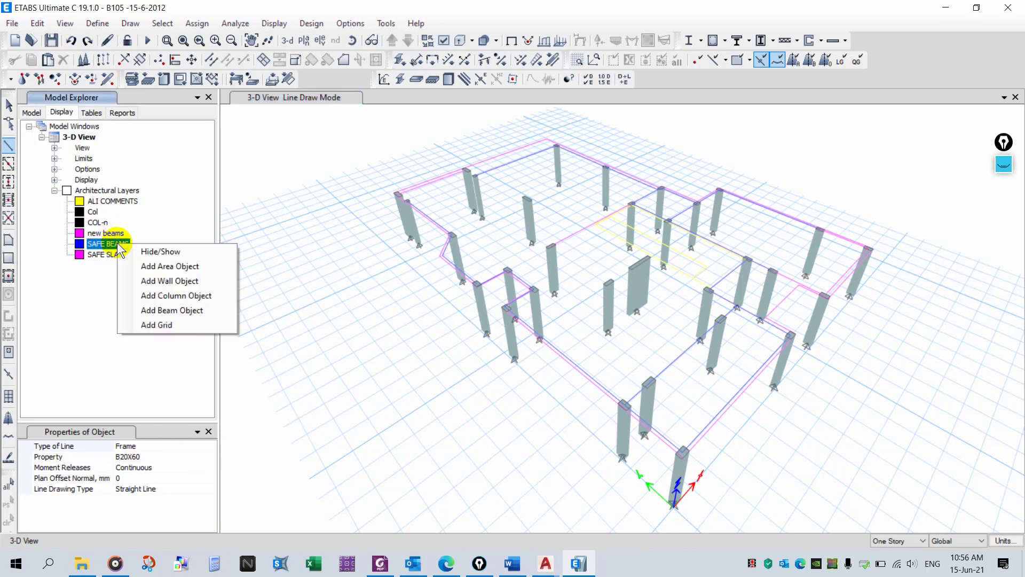
{"action": "left_click", "coordinate": [174, 312]}
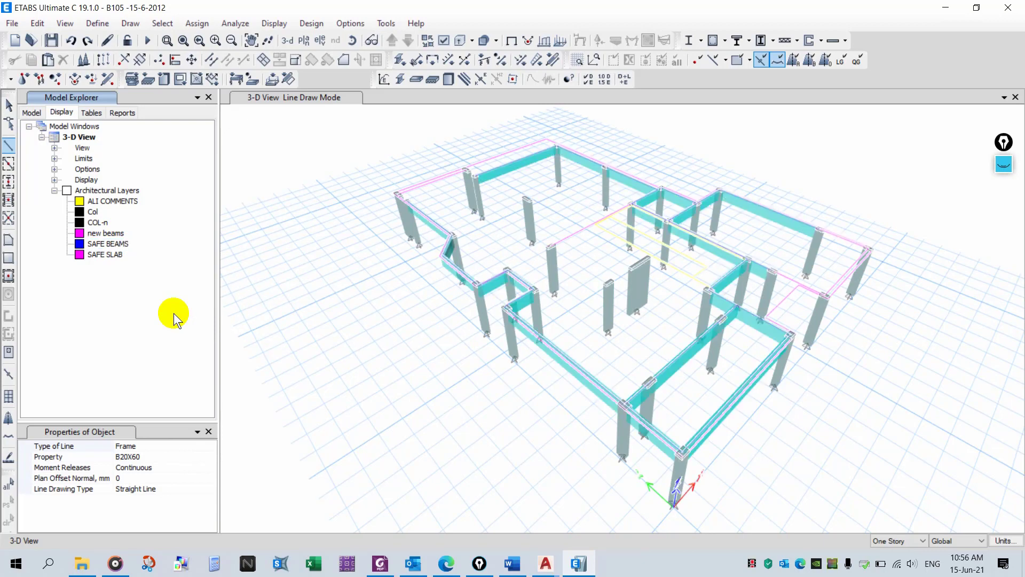
- Add beam objects from the new beams layer as well
{"action": "left_click", "coordinate": [115, 235]}
{"action": "right_click", "coordinate": [114, 233]}
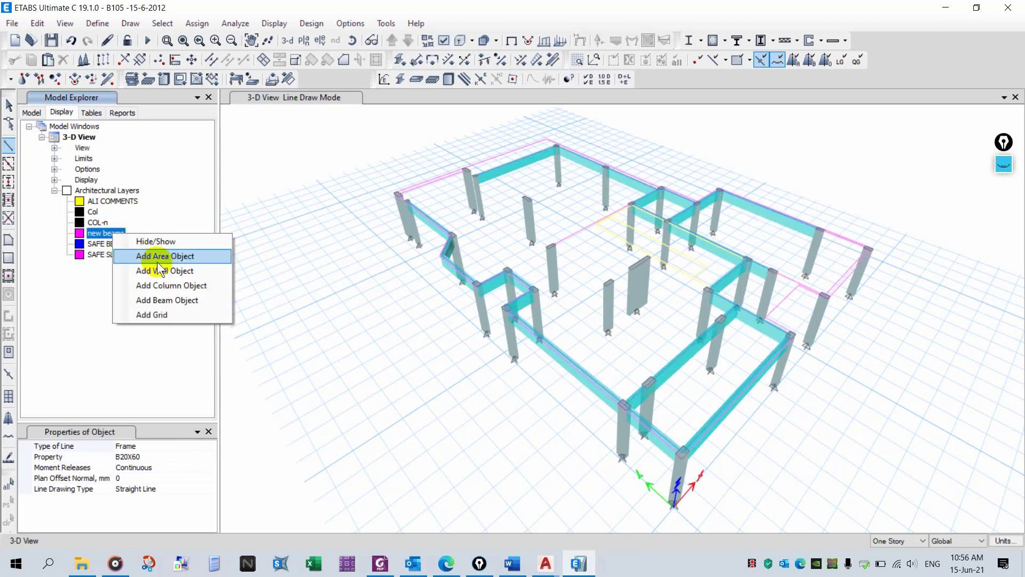
{"action": "left_click", "coordinate": [181, 301]}
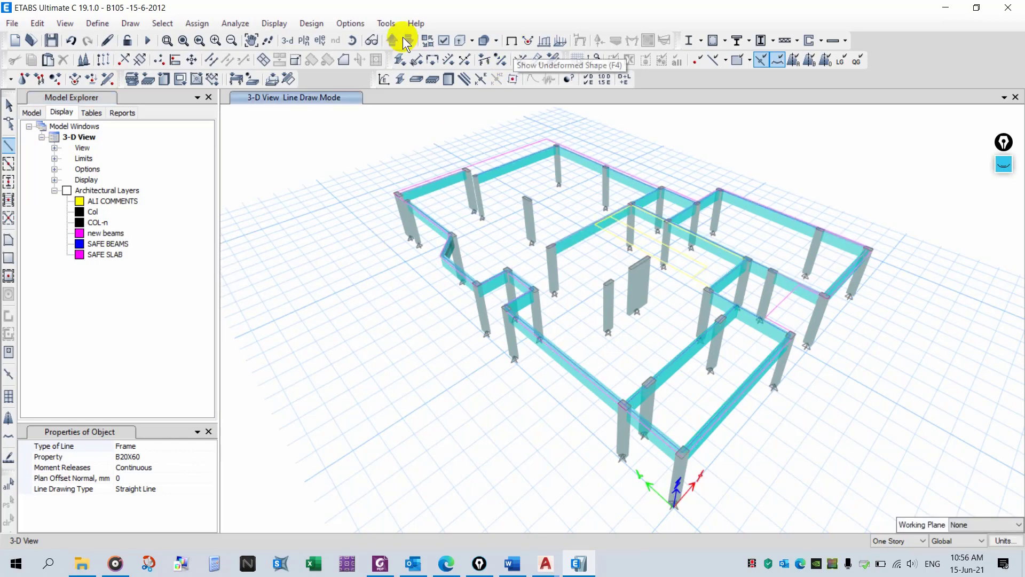
- Open the view options and review the object assignment display settings without applying changes
{"action": "left_click", "coordinate": [443, 40]}
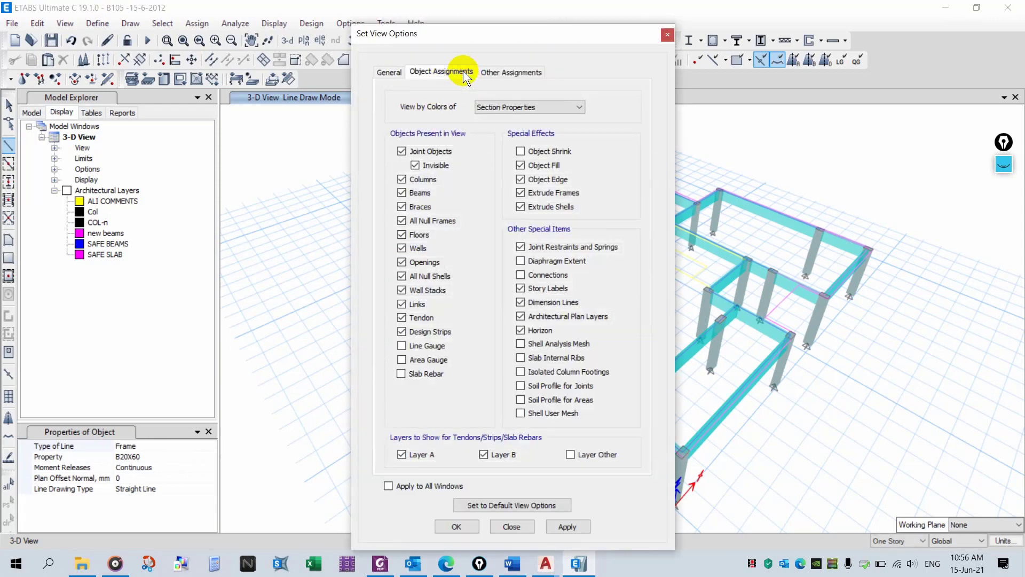
{"action": "left_click", "coordinate": [439, 73]}
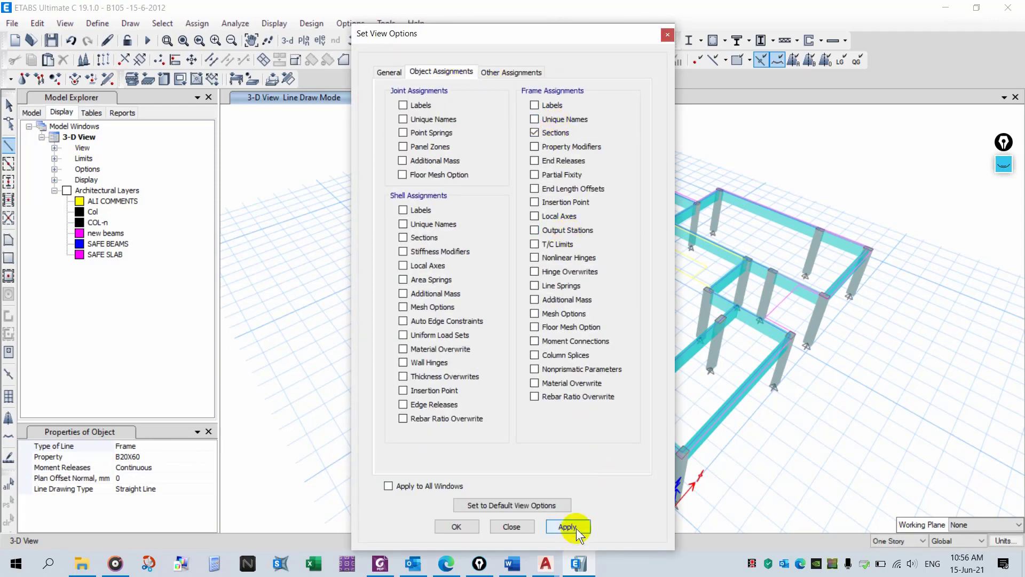
{"action": "left_click", "coordinate": [512, 527]}
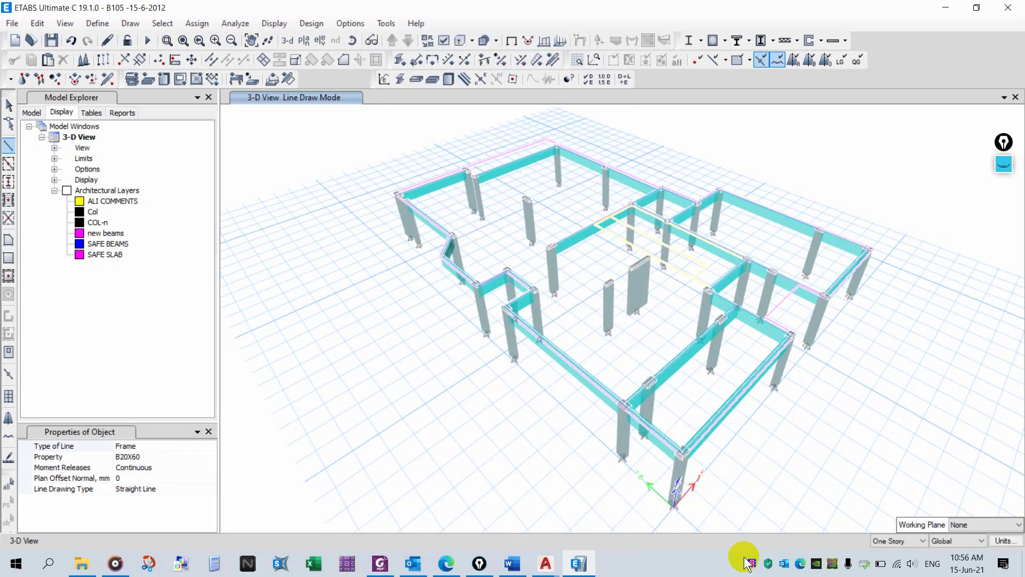
- Start the area drawing command with the FLAT20 property and add area objects from the SAFE SLAB layer
{"action": "left_click", "coordinate": [8, 240]}
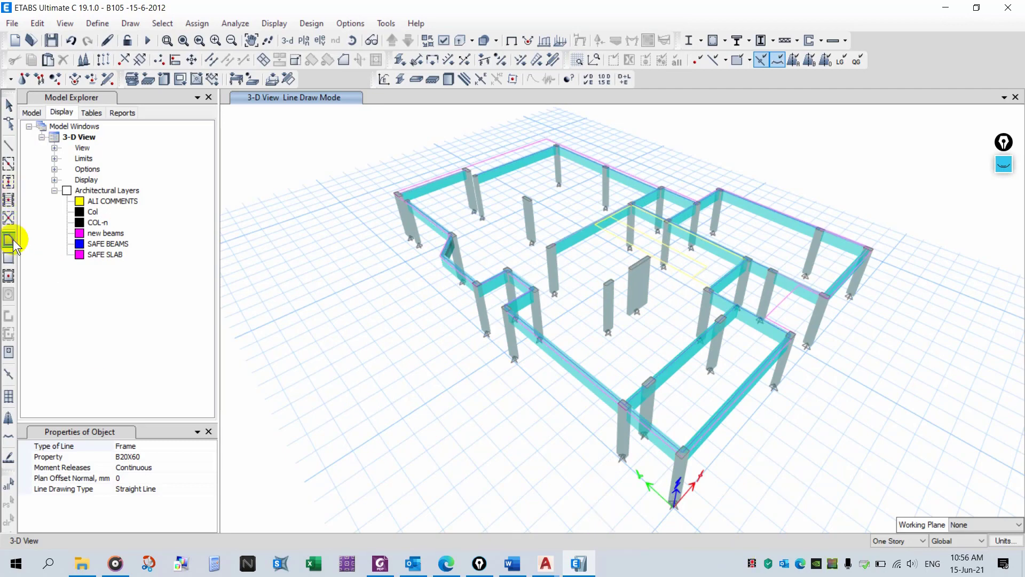
{"action": "left_click", "coordinate": [209, 445]}
{"action": "left_click", "coordinate": [210, 446]}
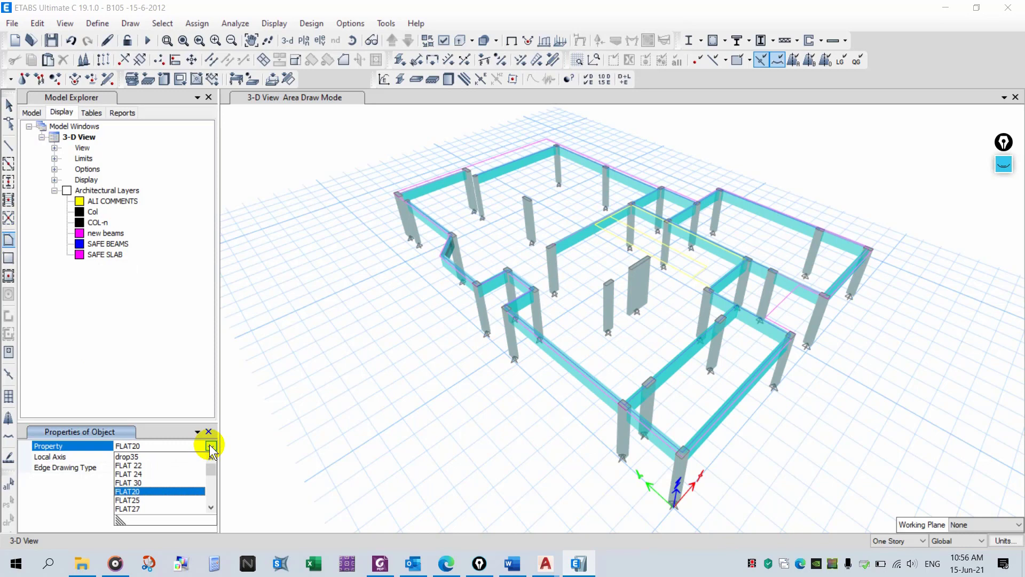
{"action": "left_click", "coordinate": [210, 445]}
{"action": "right_click", "coordinate": [107, 255]}
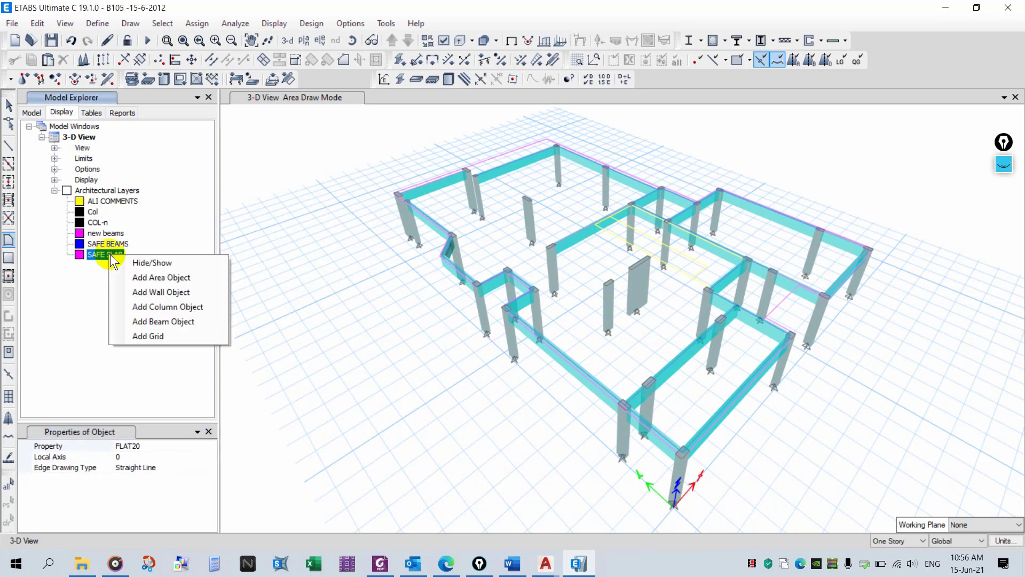
{"action": "left_click", "coordinate": [190, 278]}
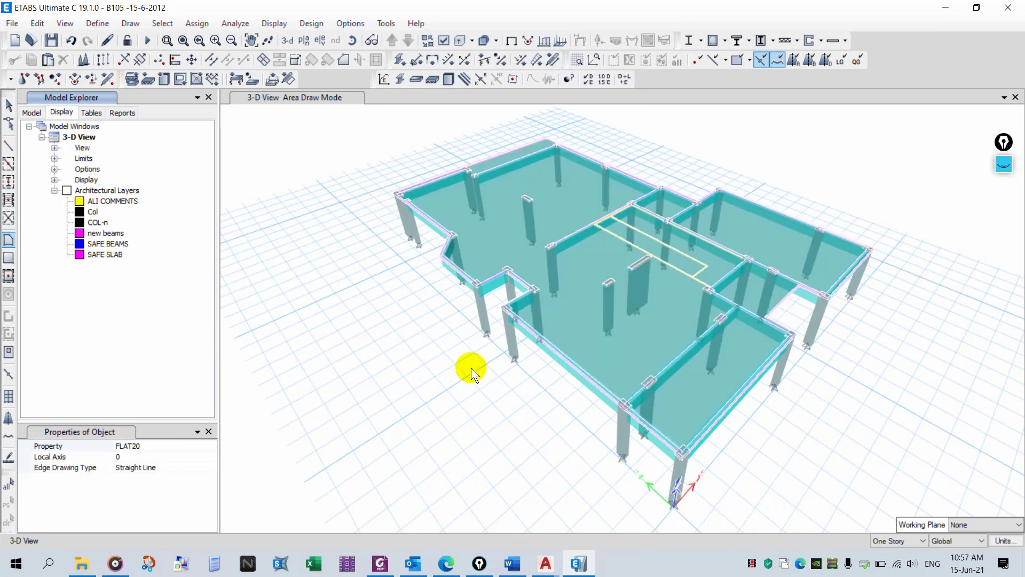
{"action": "left_click", "coordinate": [471, 367]}
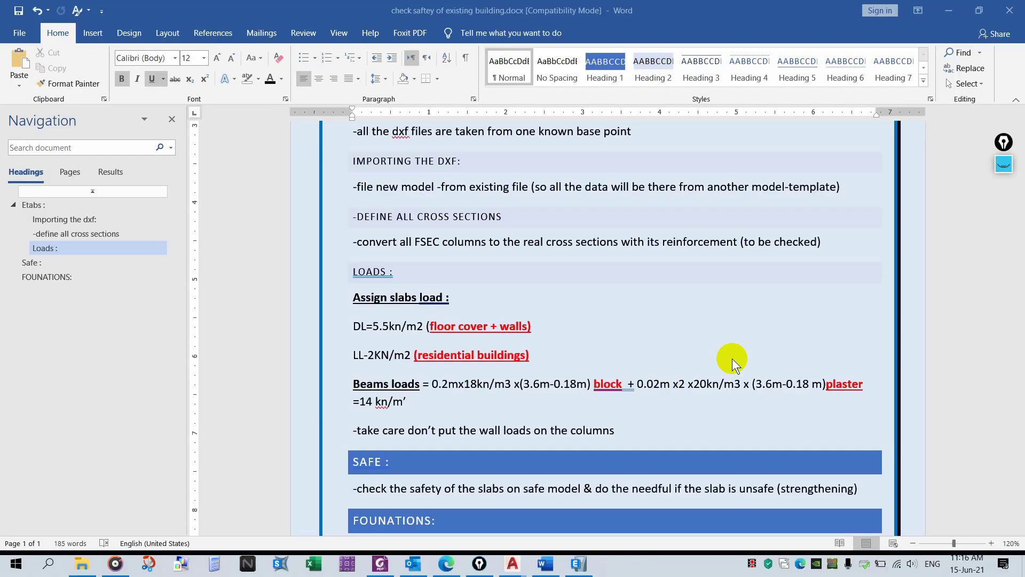
- Highlight the LOADS heading, the Assign slabs load heading, and the DL and LL lines in yellow
{"action": "left_click", "coordinate": [257, 78]}
{"action": "left_click", "coordinate": [250, 92]}
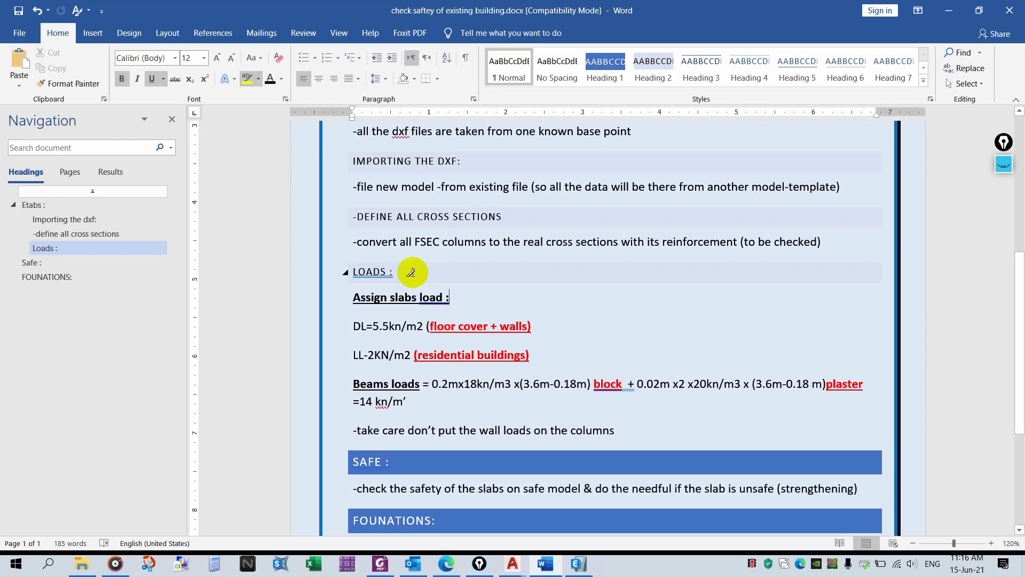
{"action": "mouse_move", "coordinate": [411, 270]}
{"action": "left_mouse_down"}
{"action": "mouse_move", "coordinate": [348, 271]}
{"action": "mouse_move", "coordinate": [418, 299]}
{"action": "mouse_move", "coordinate": [465, 300]}
{"action": "left_mouse_up"}
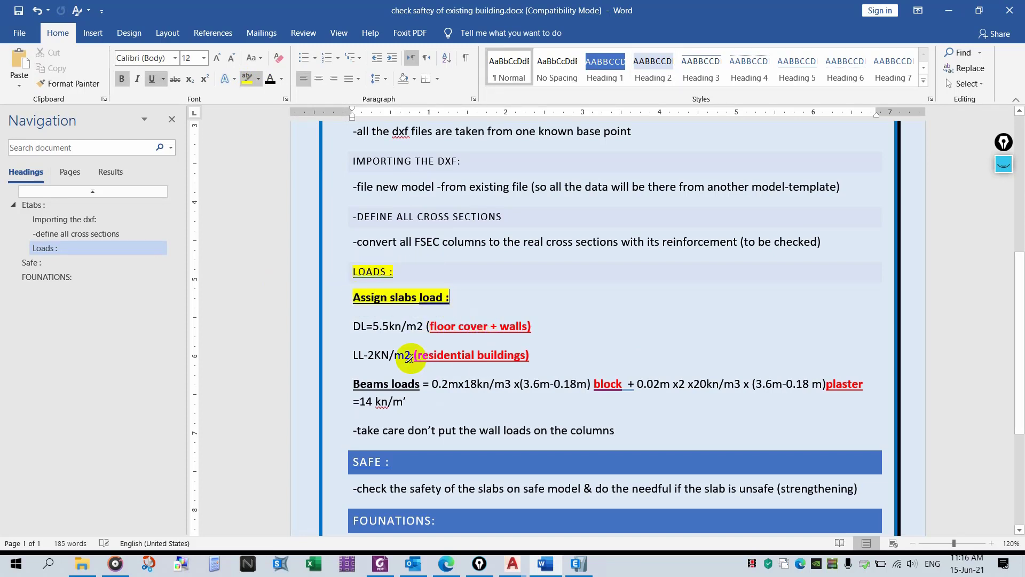
{"action": "left_click_drag", "start_coordinate": [344, 327], "coordinate": [447, 341]}
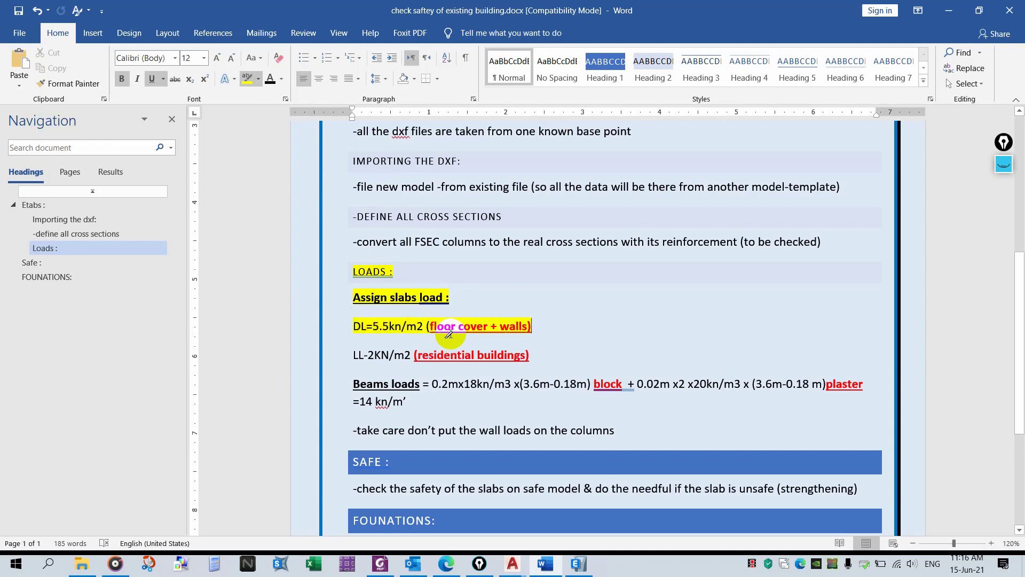
{"action": "left_click_drag", "start_coordinate": [350, 354], "coordinate": [556, 350]}
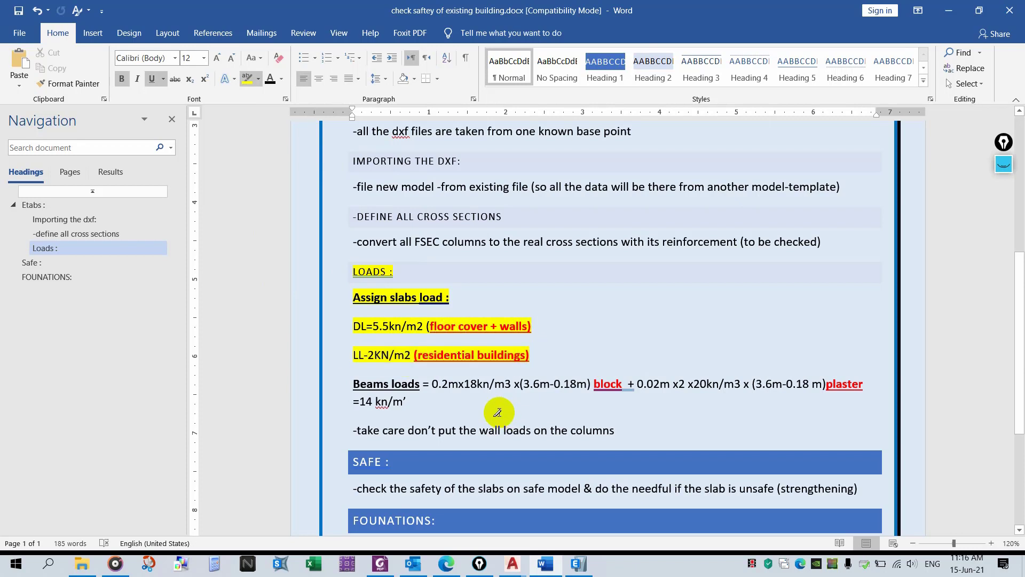
- Return to ETABS, select the slab and apply a uniform 5.5 kN/m² gravity load under the SDL pattern
{"action": "left_click", "coordinate": [578, 564]}
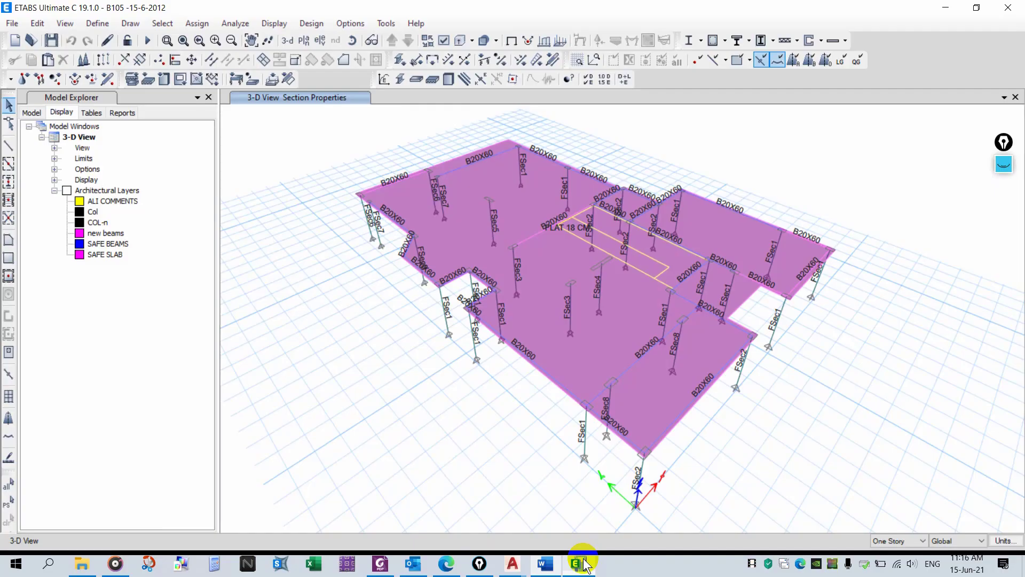
{"action": "left_click", "coordinate": [587, 350]}
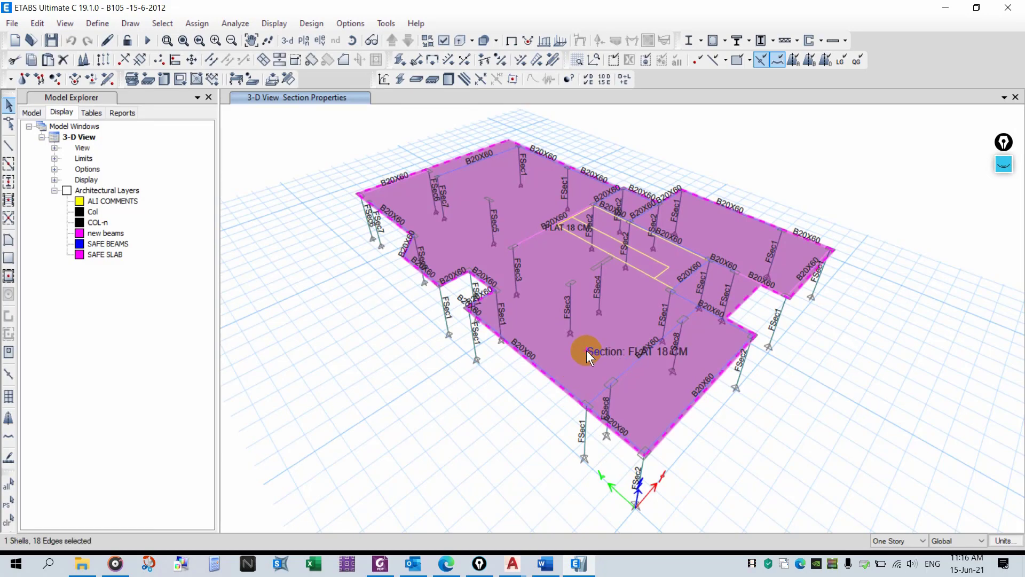
{"action": "left_click", "coordinate": [270, 79]}
{"action": "left_click_drag", "start_coordinate": [406, 196], "coordinate": [120, 195]}
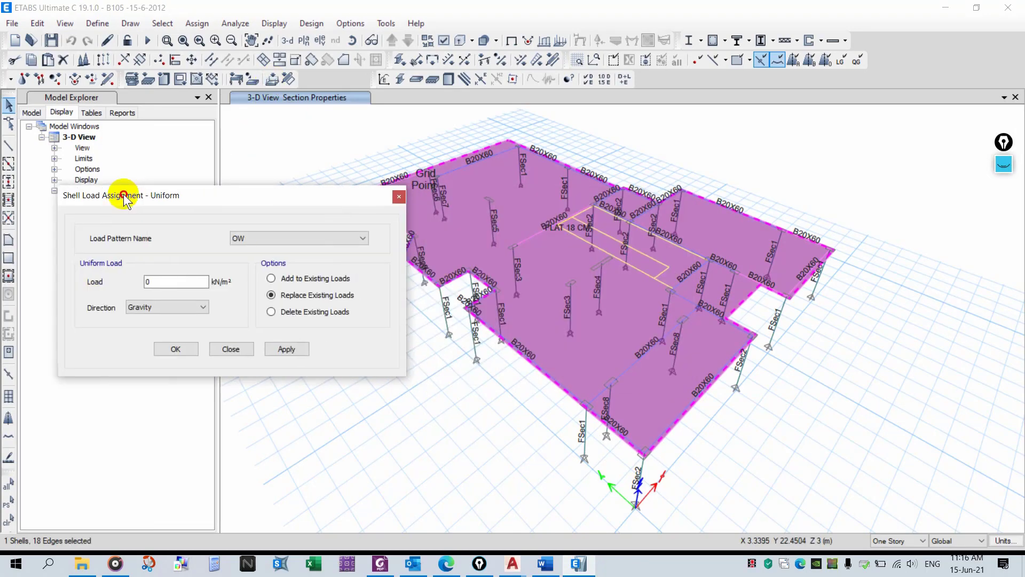
{"action": "left_click", "coordinate": [267, 235]}
{"action": "left_click", "coordinate": [276, 261]}
{"action": "left_click_drag", "start_coordinate": [172, 280], "coordinate": [133, 278]}
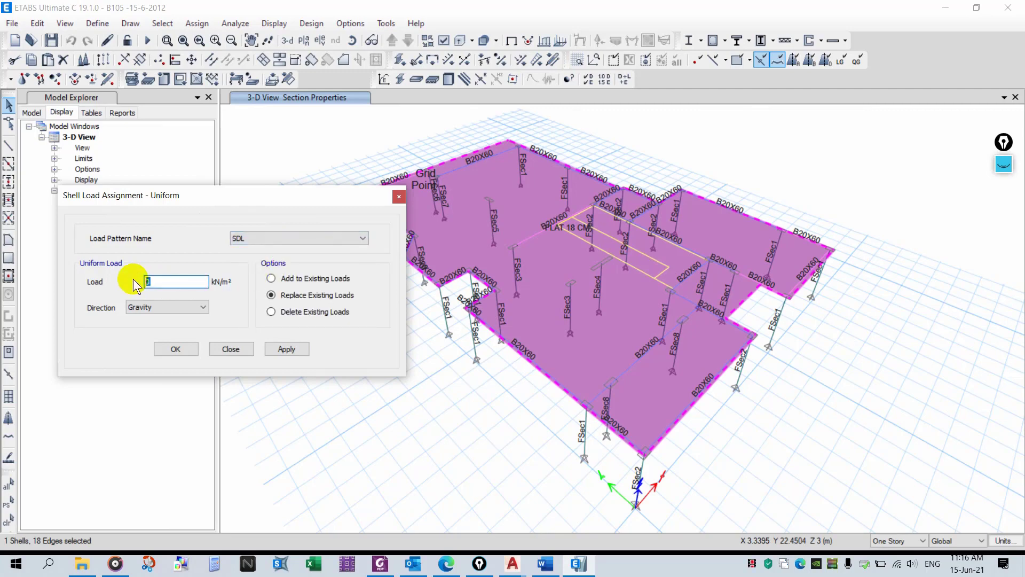
{"action": "type", "text": "5.5"}
{"action": "left_click", "coordinate": [287, 348]}
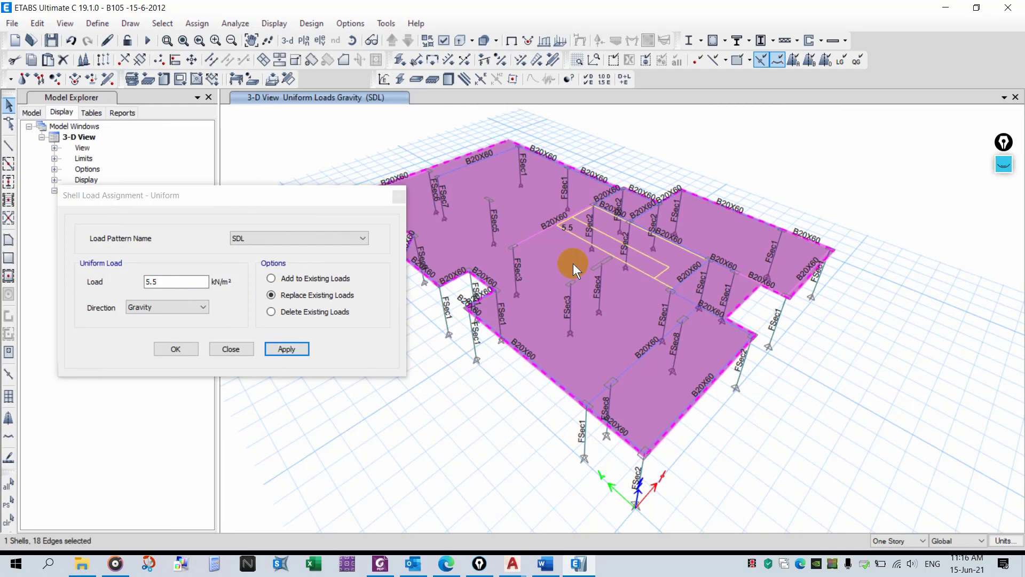
- Apply a uniform 2 kN/m² gravity load under the L.L pattern to the same slab
{"action": "middle_click_drag", "start_coordinate": [608, 179], "coordinate": [759, 150]}
{"action": "left_click", "coordinate": [686, 284]}
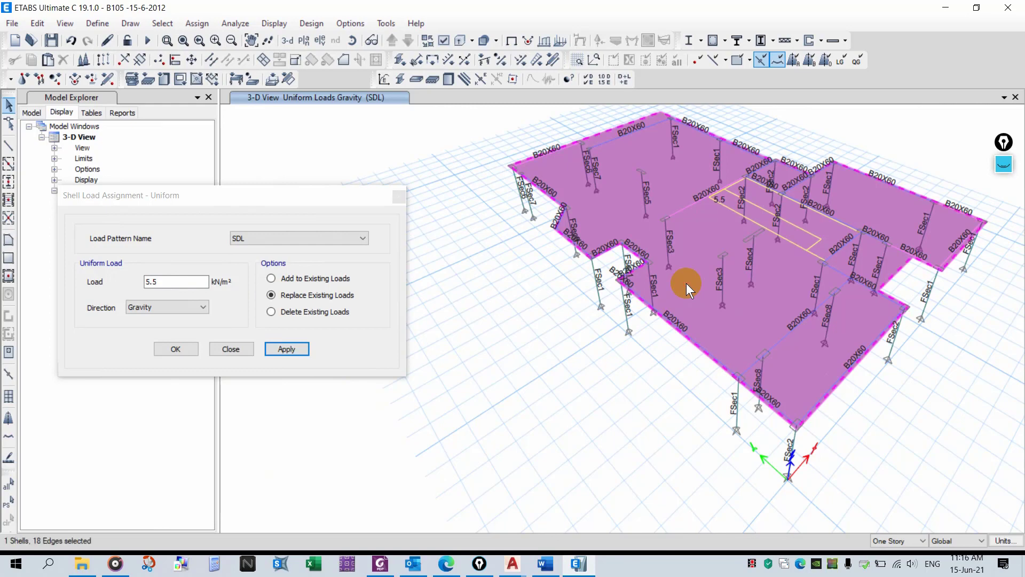
{"action": "left_click", "coordinate": [751, 564]}
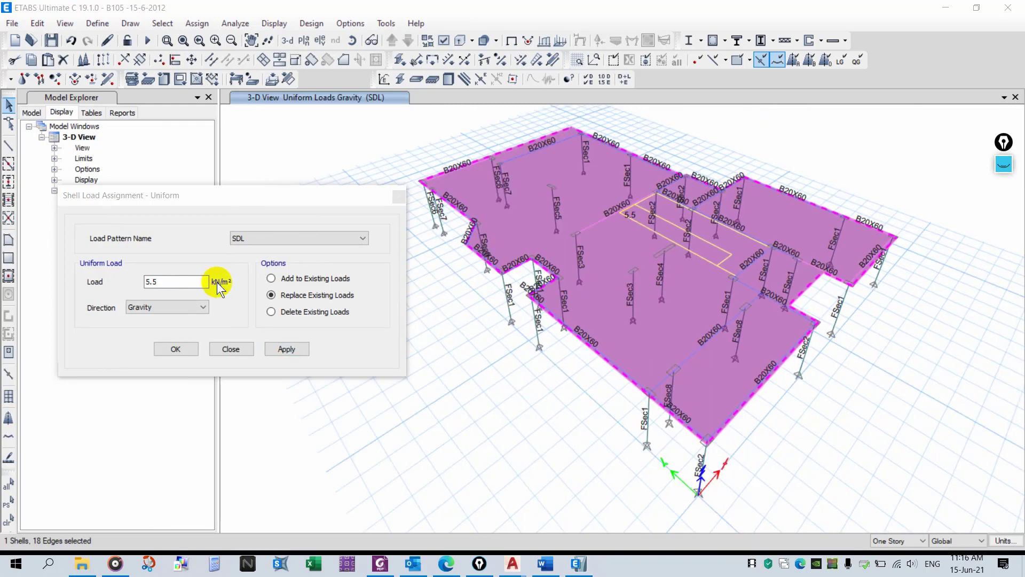
{"action": "left_click", "coordinate": [287, 239]}
{"action": "left_click", "coordinate": [271, 264]}
{"action": "left_click_drag", "start_coordinate": [165, 281], "coordinate": [130, 284]}
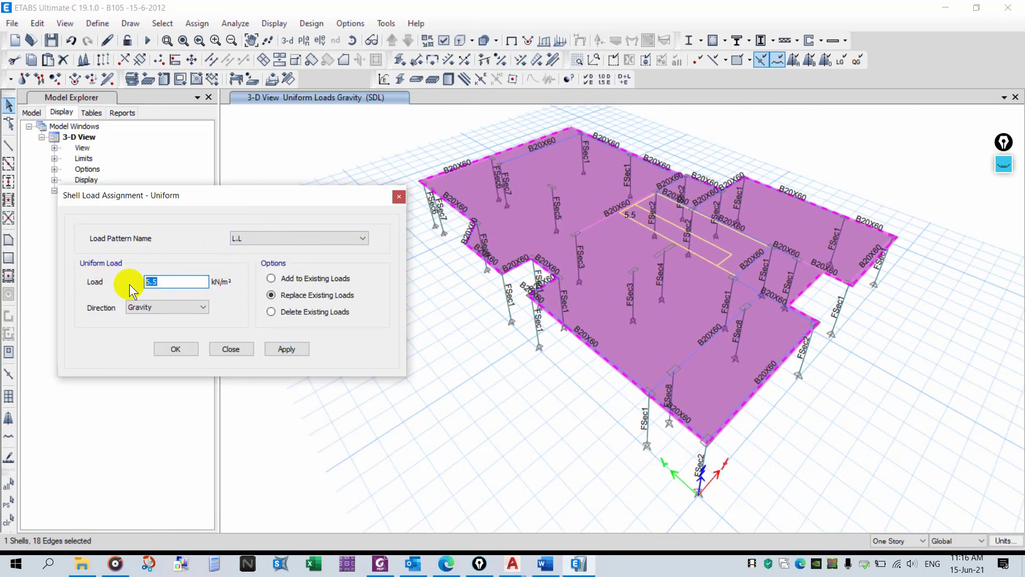
{"action": "type", "text": "2"}
{"action": "left_click", "coordinate": [302, 347]}
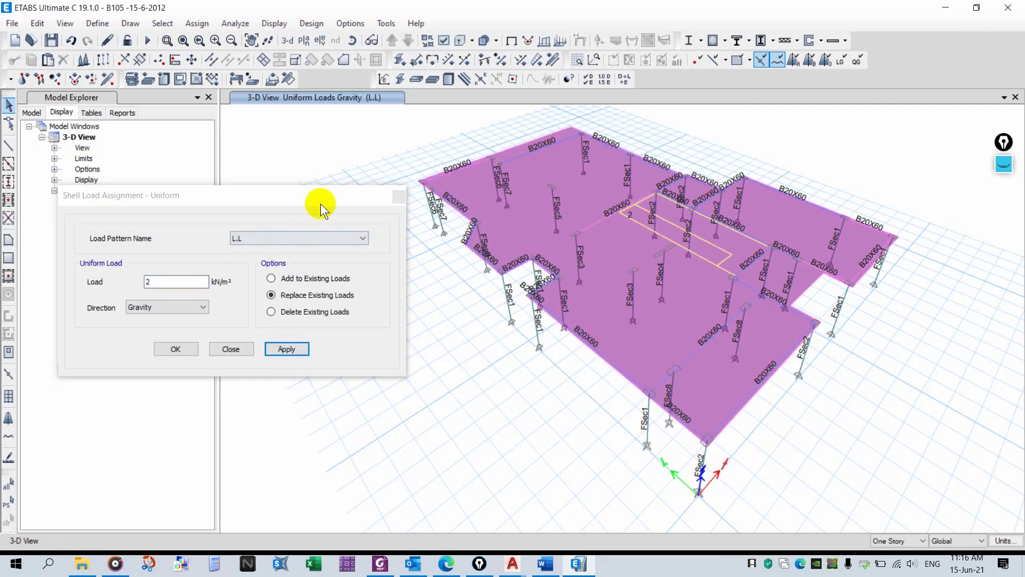
- Close the load assignment dialog and review the loads assigned to the slab in its information panel
{"action": "left_click", "coordinate": [399, 197]}
{"action": "right_click", "coordinate": [505, 217]}
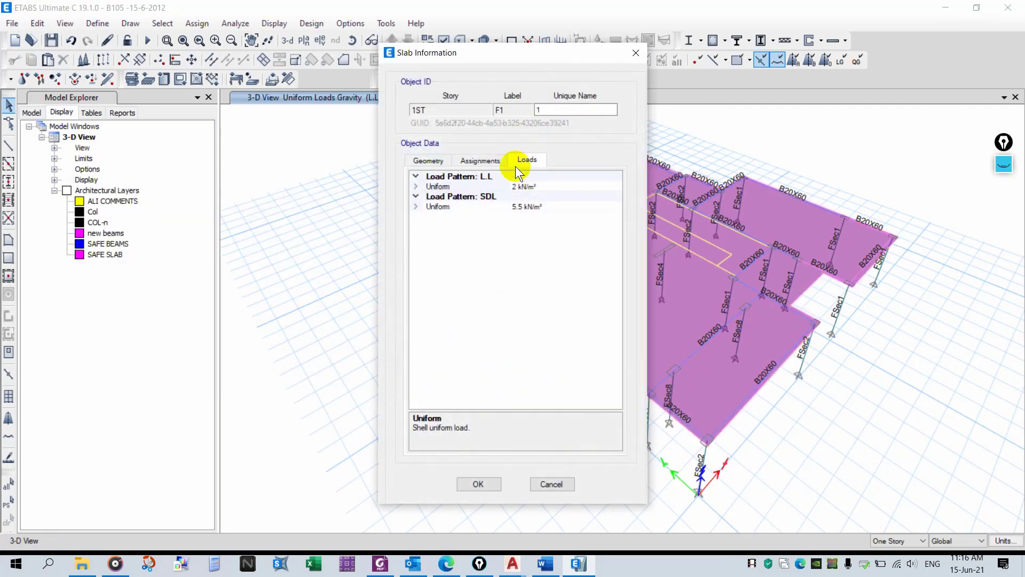
{"action": "left_click", "coordinate": [643, 55]}
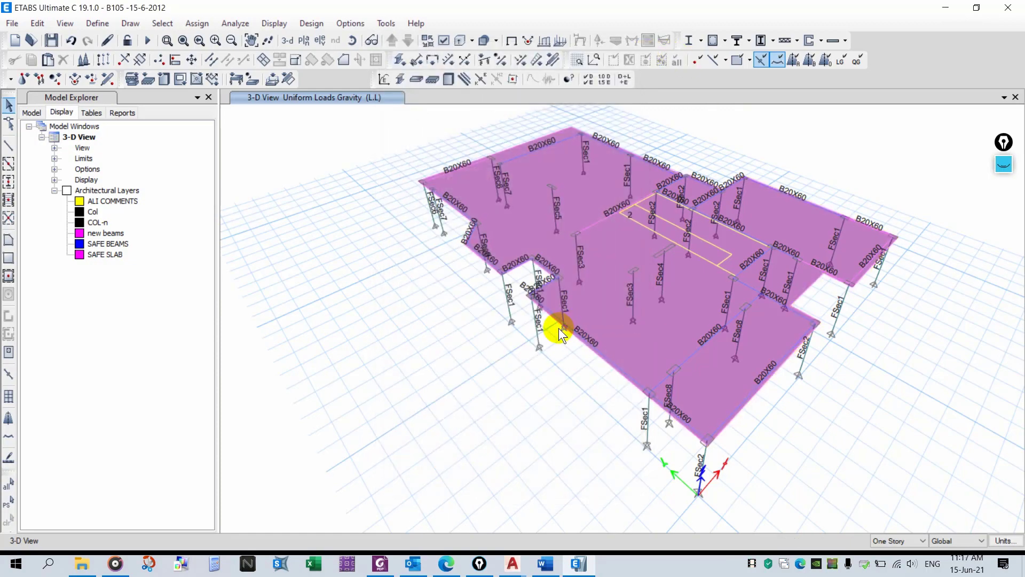
- Highlight the Beams loads formula line and its =14 kn/m' result in yellow
{"action": "left_click", "coordinate": [545, 564]}
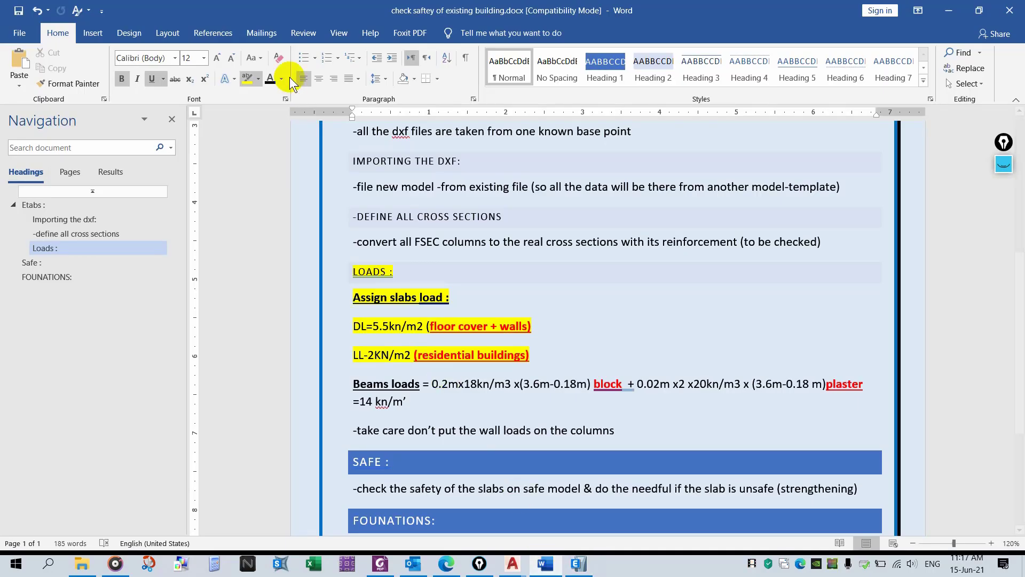
{"action": "left_click", "coordinate": [247, 74]}
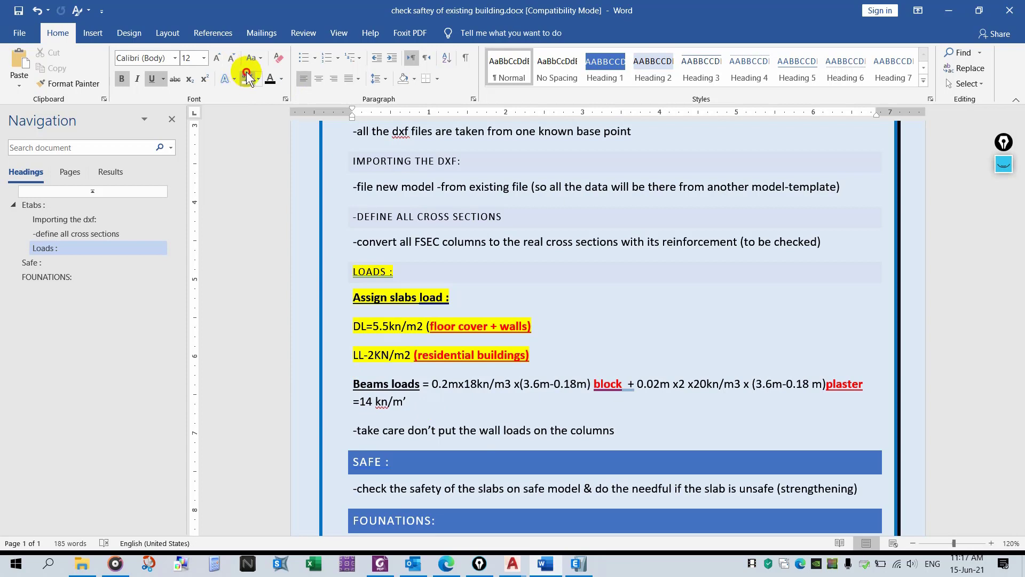
{"action": "left_click_drag", "start_coordinate": [344, 386], "coordinate": [432, 390]}
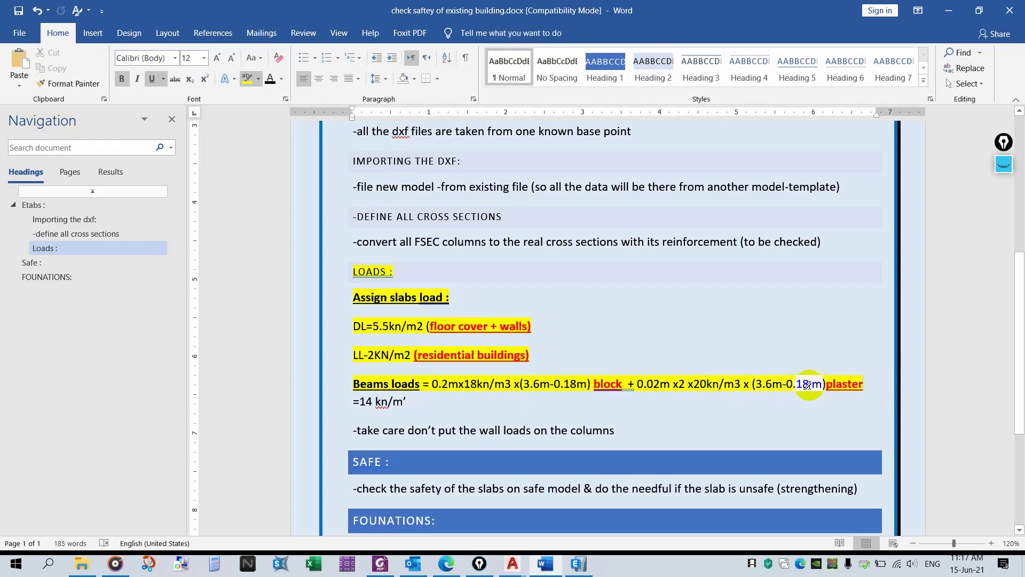
{"action": "left_click_drag", "start_coordinate": [425, 404], "coordinate": [359, 404]}
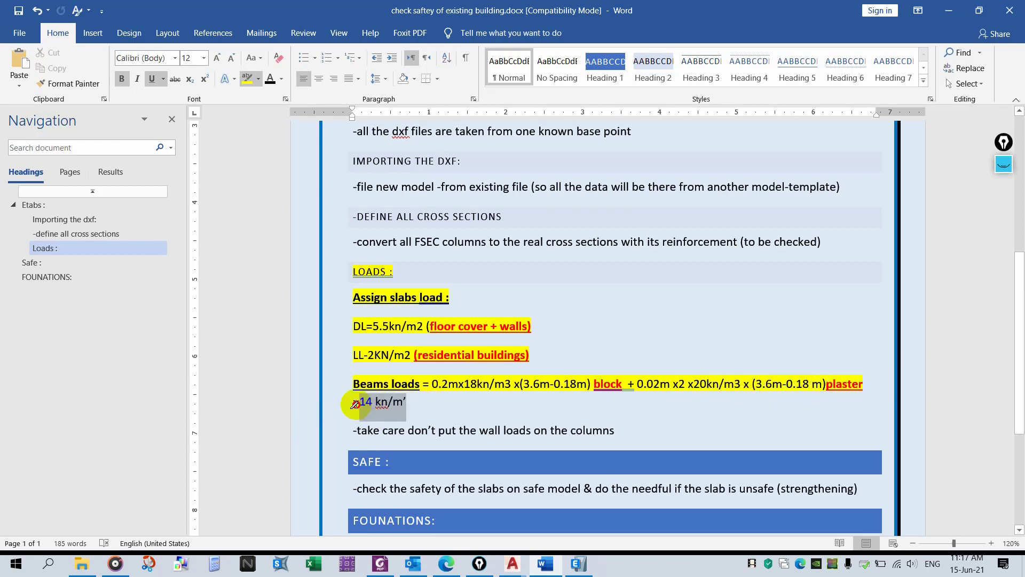
- Add the label Note: at the start of the line about not putting wall loads on the columns
{"action": "left_click", "coordinate": [578, 564]}
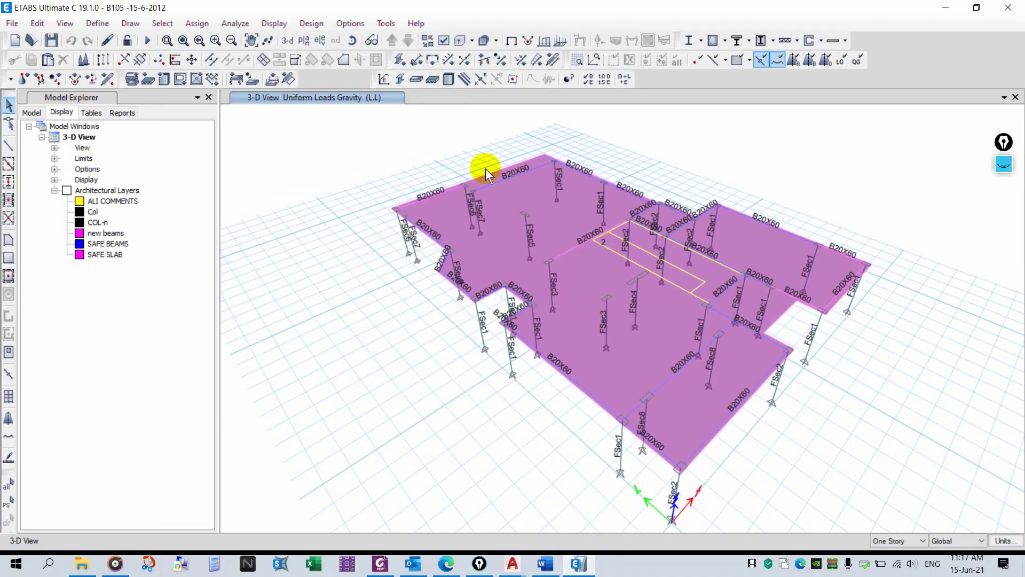
{"action": "left_click", "coordinate": [544, 564]}
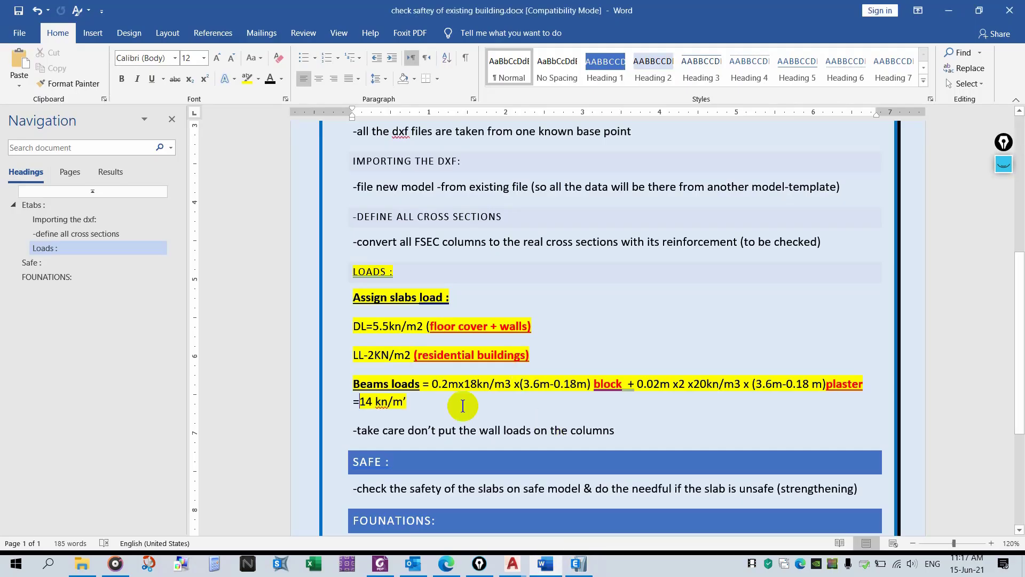
{"action": "left_click", "coordinate": [355, 430]}
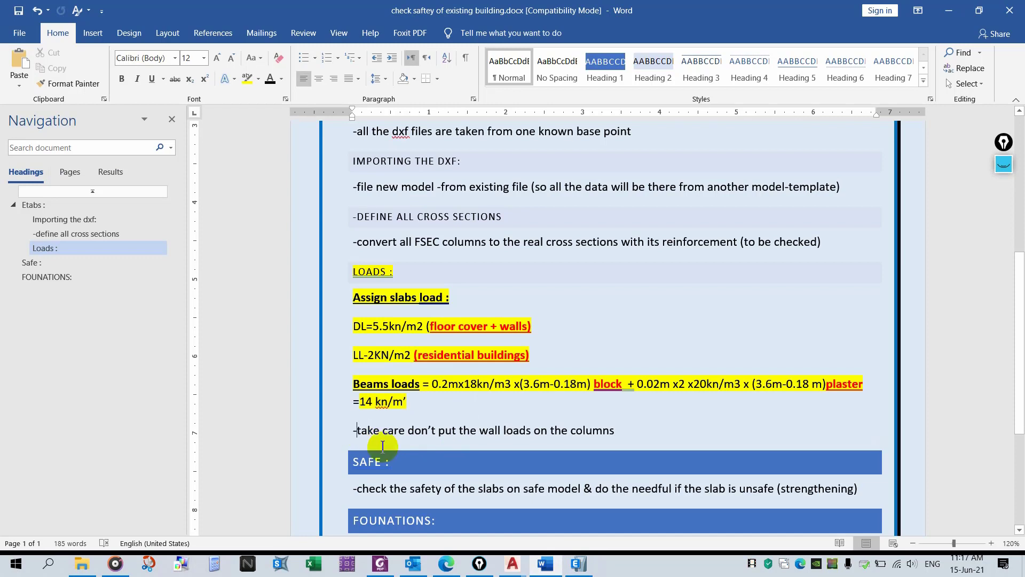
{"action": "type", "text": "note"}
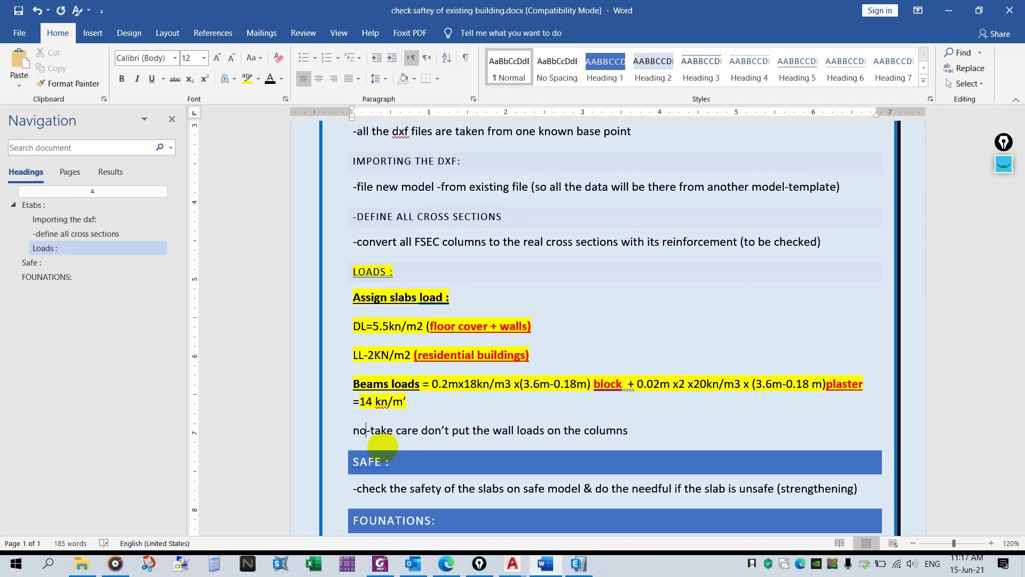
{"action": "type", "text": ":"}
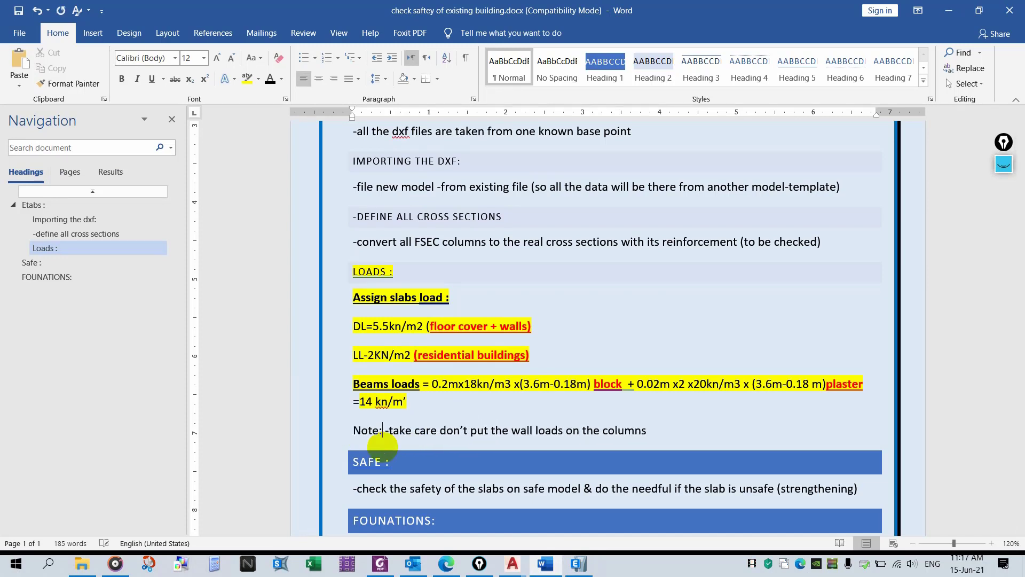
- Make the Note: label bold and underlined
{"action": "left_click_drag", "start_coordinate": [384, 431], "coordinate": [353, 430]}
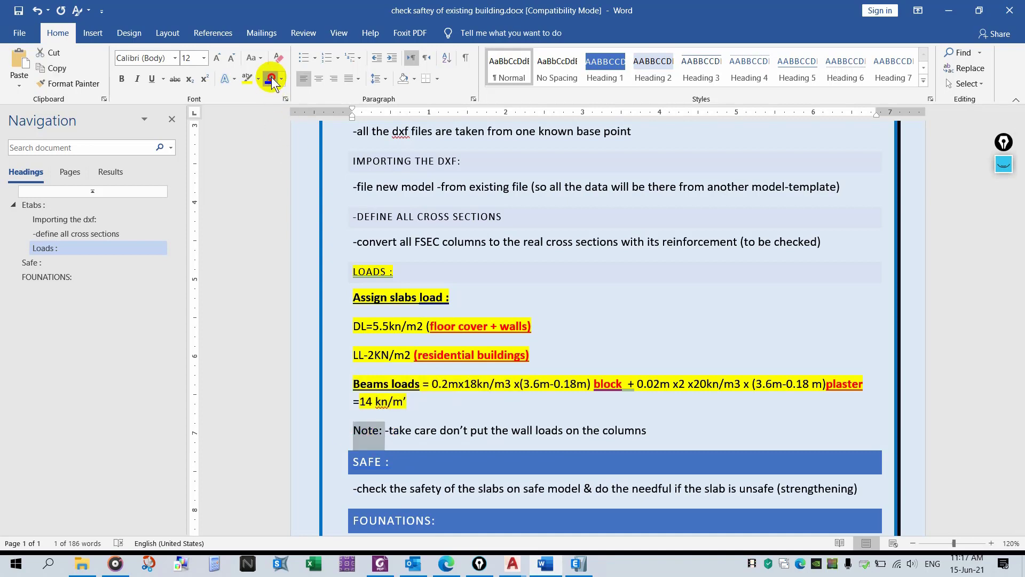
{"action": "left_click", "coordinate": [152, 79]}
{"action": "left_click", "coordinate": [122, 79]}
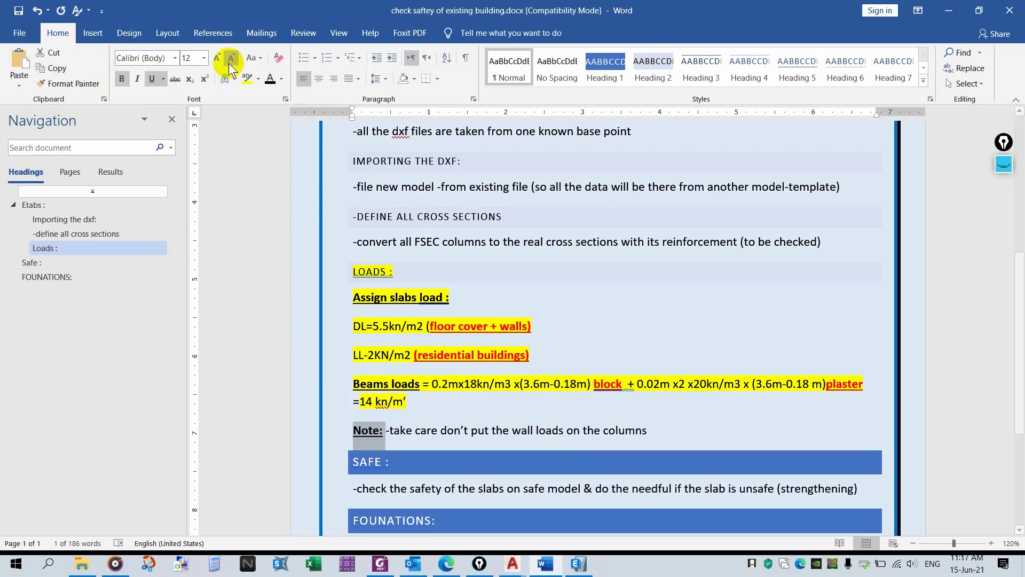
- Highlight the sentence about not putting wall loads on the columns in yellow
{"action": "left_click", "coordinate": [246, 78]}
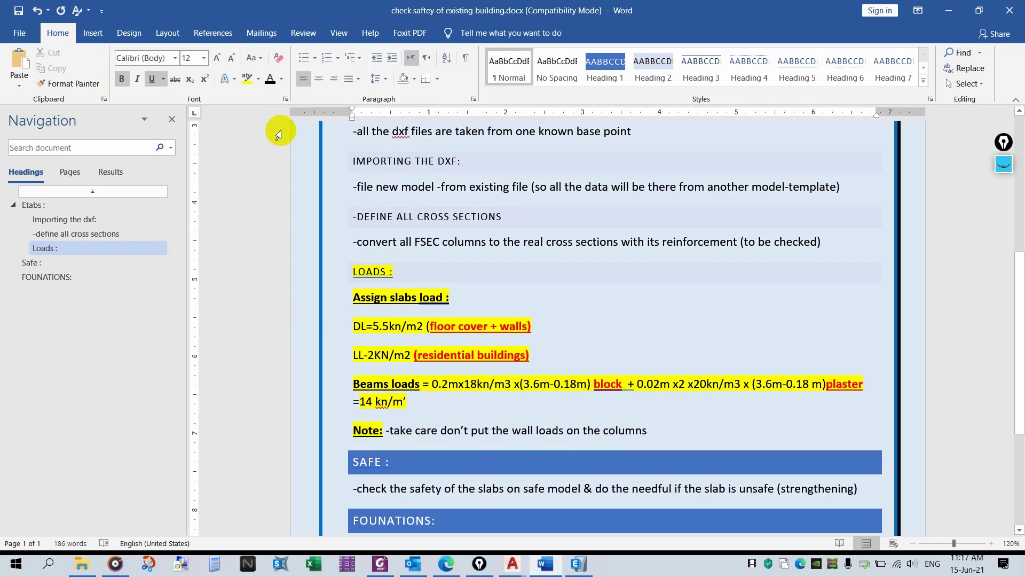
{"action": "left_click", "coordinate": [247, 78]}
{"action": "left_click_drag", "start_coordinate": [388, 430], "coordinate": [648, 431]}
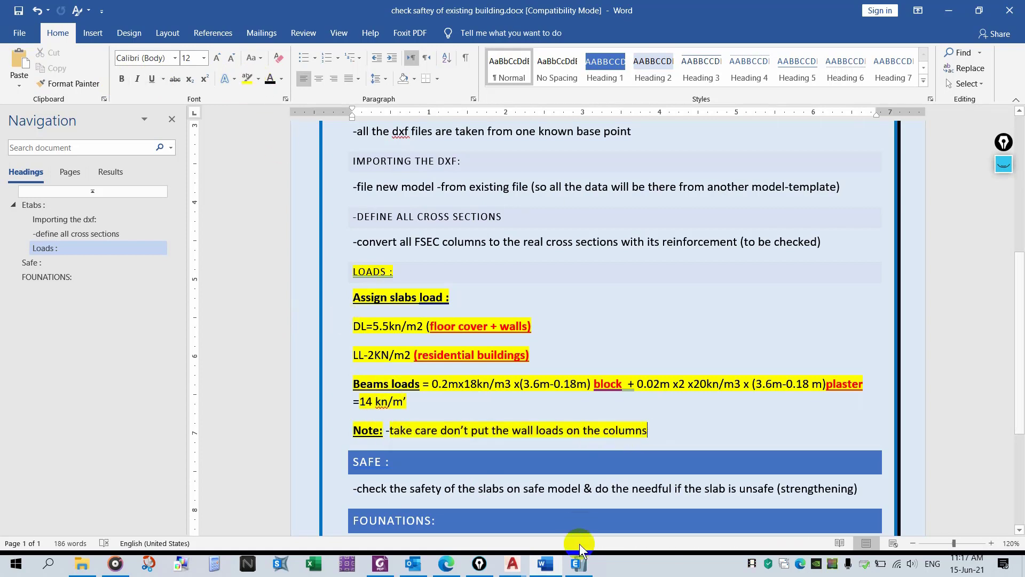
- Apply view display options in ETABS with columns hidden from the 3-D view
{"action": "left_click", "coordinate": [578, 563]}
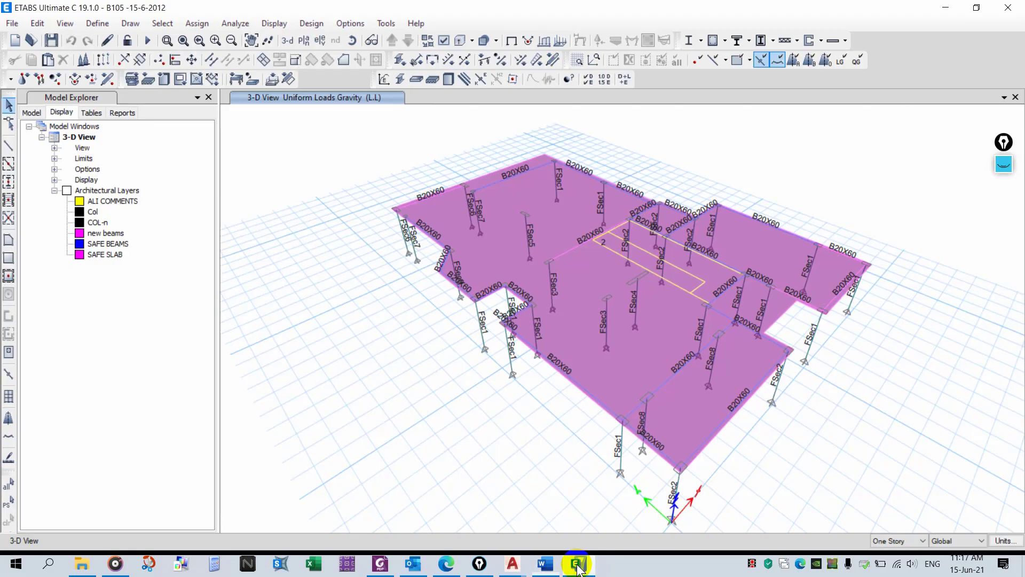
{"action": "left_click", "coordinate": [442, 41]}
{"action": "left_click", "coordinate": [567, 526]}
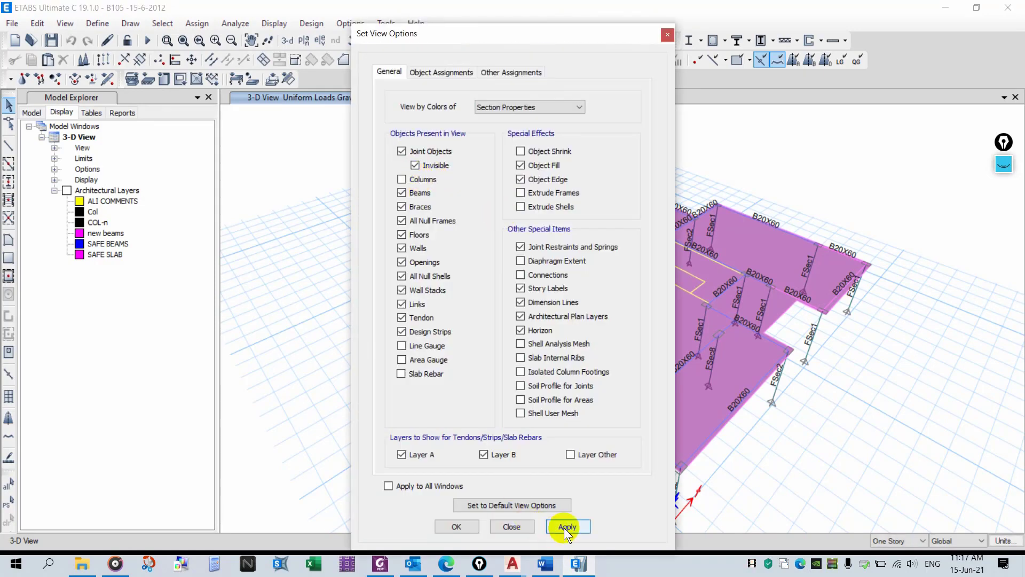
{"action": "left_click_drag", "start_coordinate": [522, 37], "coordinate": [136, 465]}
- Select the whole floor and assign a uniform 14 kN/m gravity distributed frame load under the SDL pattern
{"action": "scroll", "coordinate": [709, 154], "scroll_direction": "down", "scroll_amount": 3}
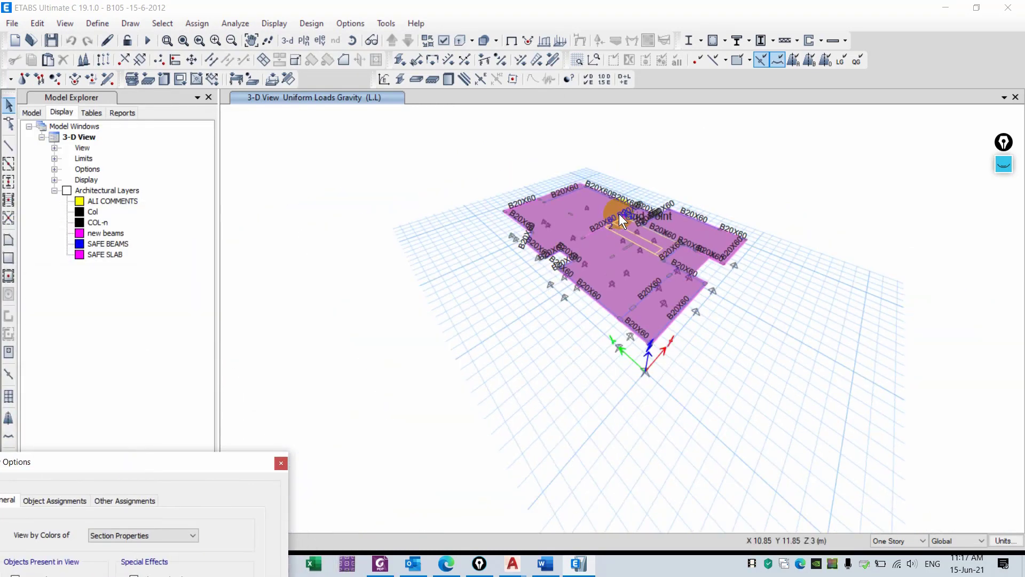
{"action": "left_click_drag", "start_coordinate": [818, 123], "coordinate": [362, 465]}
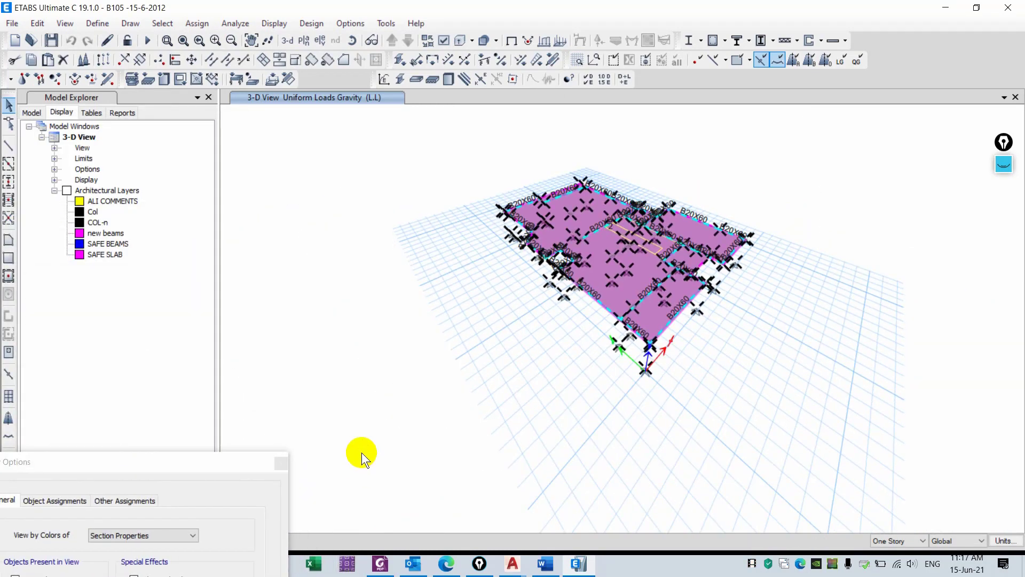
{"action": "left_click", "coordinate": [537, 58]}
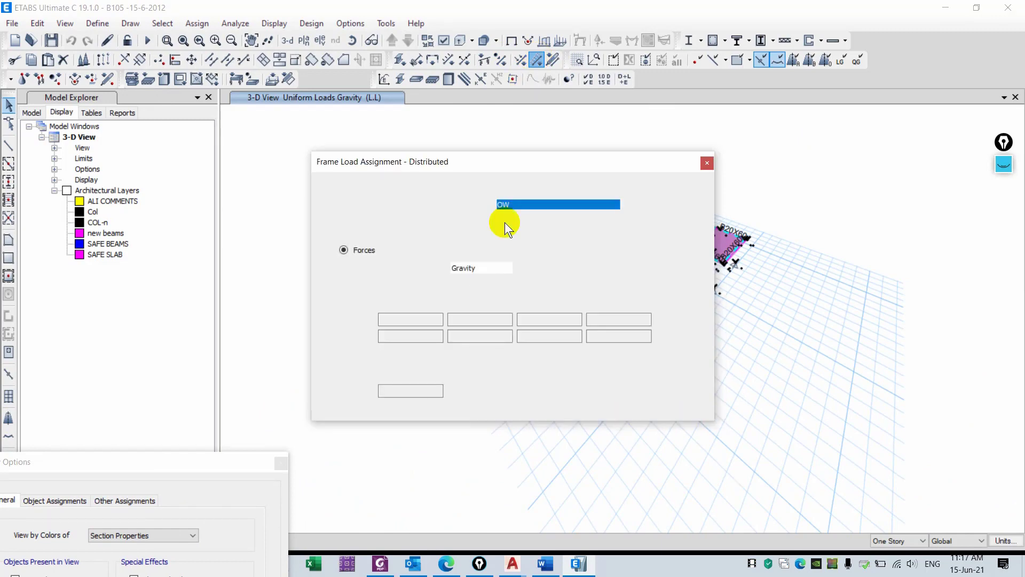
{"action": "left_click_drag", "start_coordinate": [526, 166], "coordinate": [265, 153]}
{"action": "left_click", "coordinate": [297, 194]}
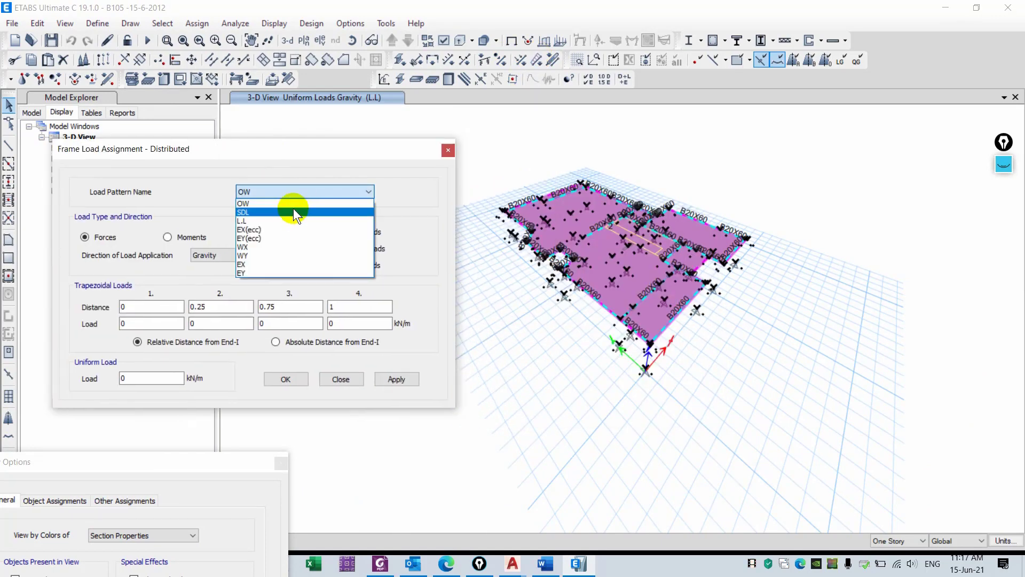
{"action": "left_click", "coordinate": [293, 212]}
{"action": "double_click", "coordinate": [155, 380]}
{"action": "type", "text": "14"}
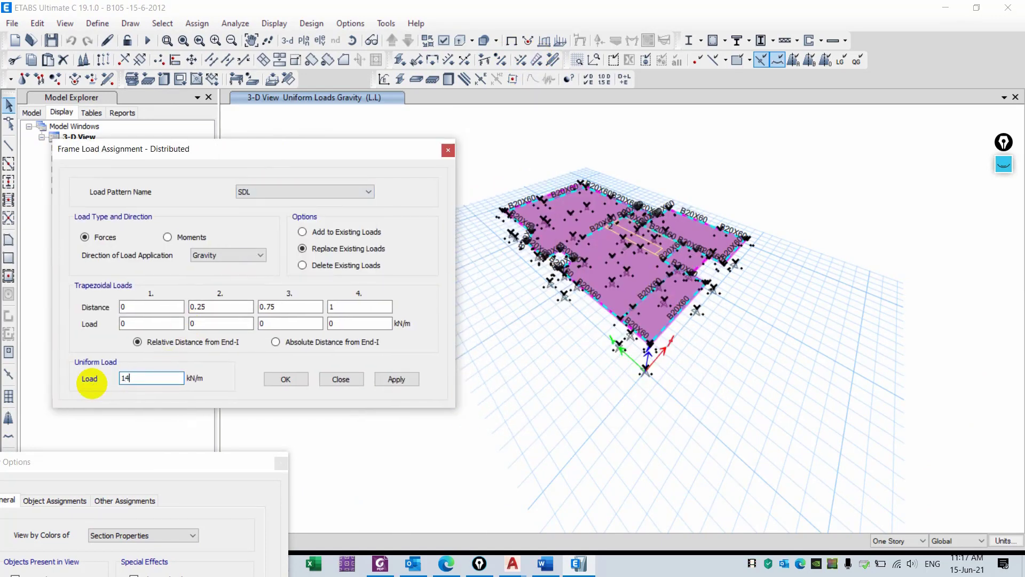
{"action": "left_click", "coordinate": [382, 378]}
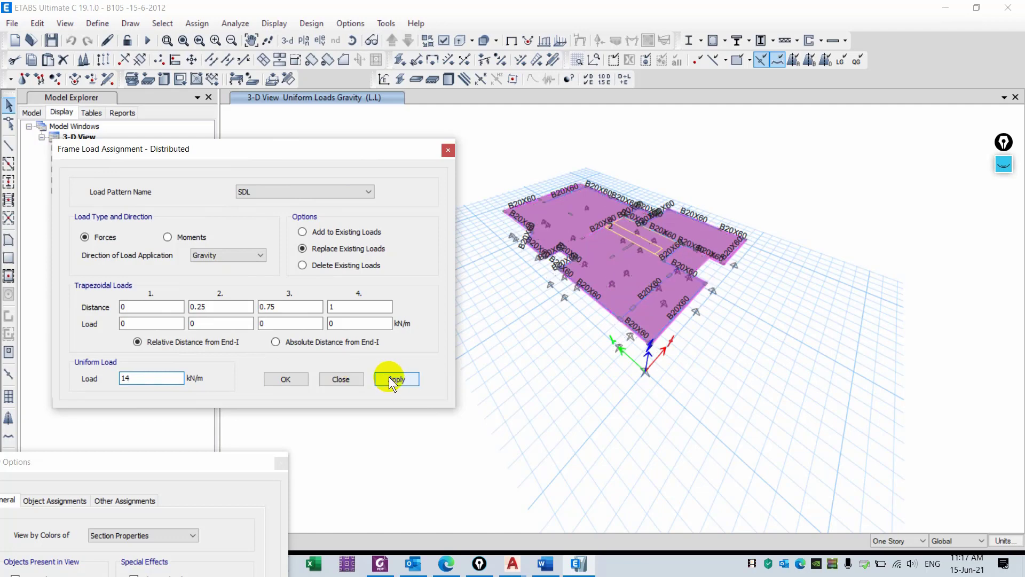
{"action": "left_click", "coordinate": [342, 379]}
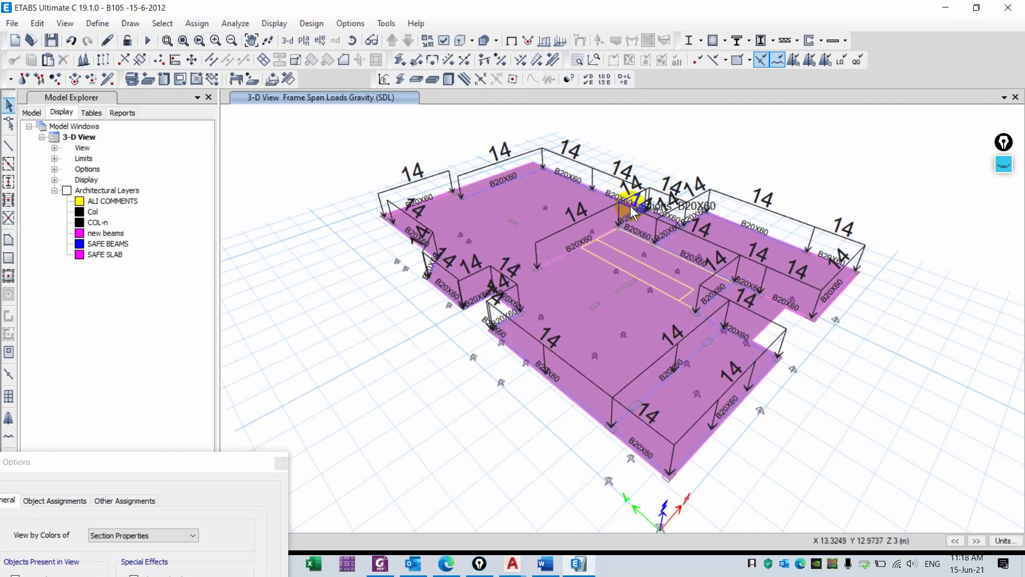
- Set the maximum and minimum graphic font sizes to 4 points in the graphics preferences
{"action": "right_click", "coordinate": [699, 123]}
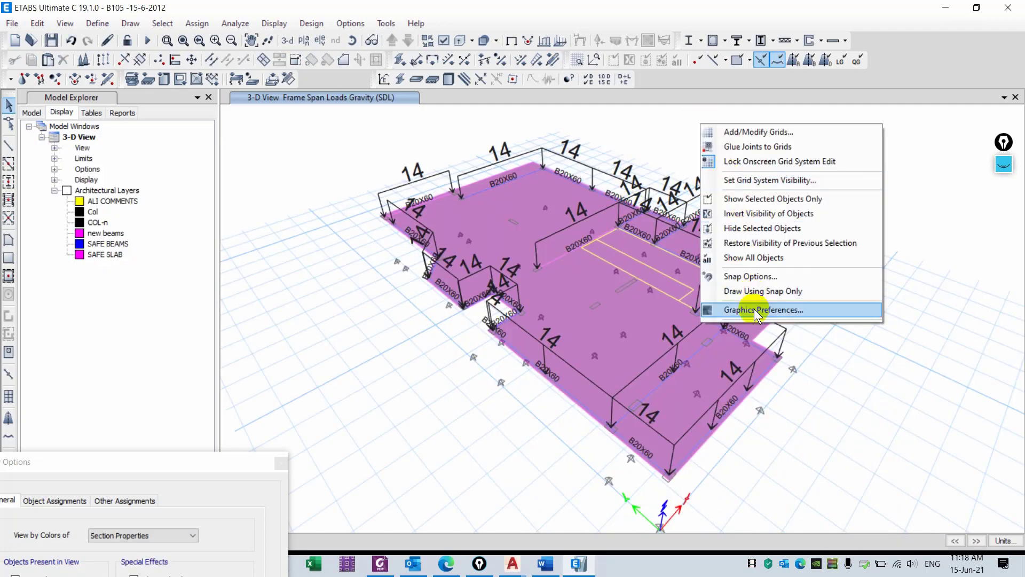
{"action": "left_click", "coordinate": [754, 309]}
{"action": "double_click", "coordinate": [533, 187]}
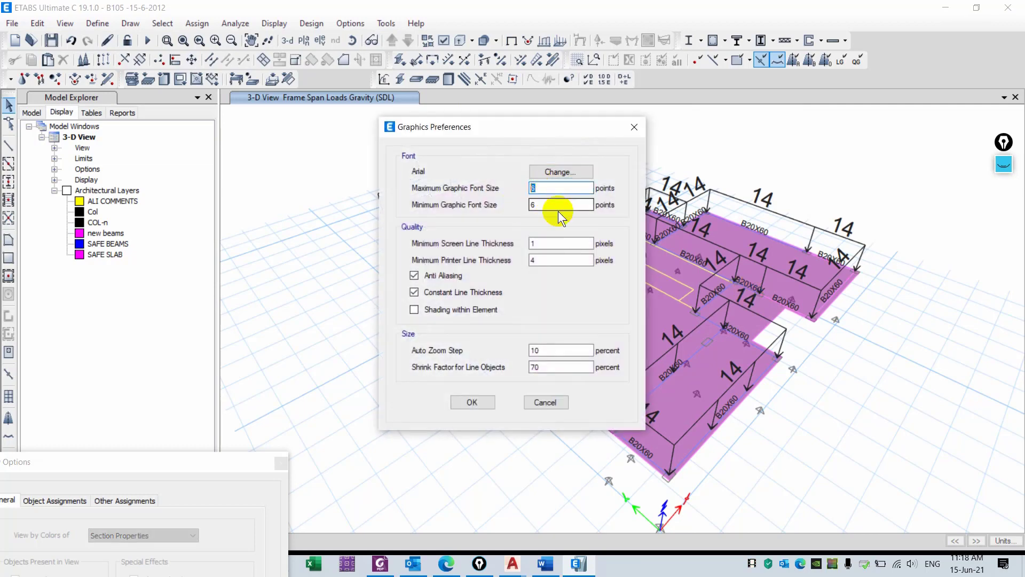
{"action": "type", "text": "4"}
{"action": "left_click_drag", "start_coordinate": [547, 206], "coordinate": [521, 209]}
{"action": "type", "text": "4"}
{"action": "left_click", "coordinate": [473, 398]}
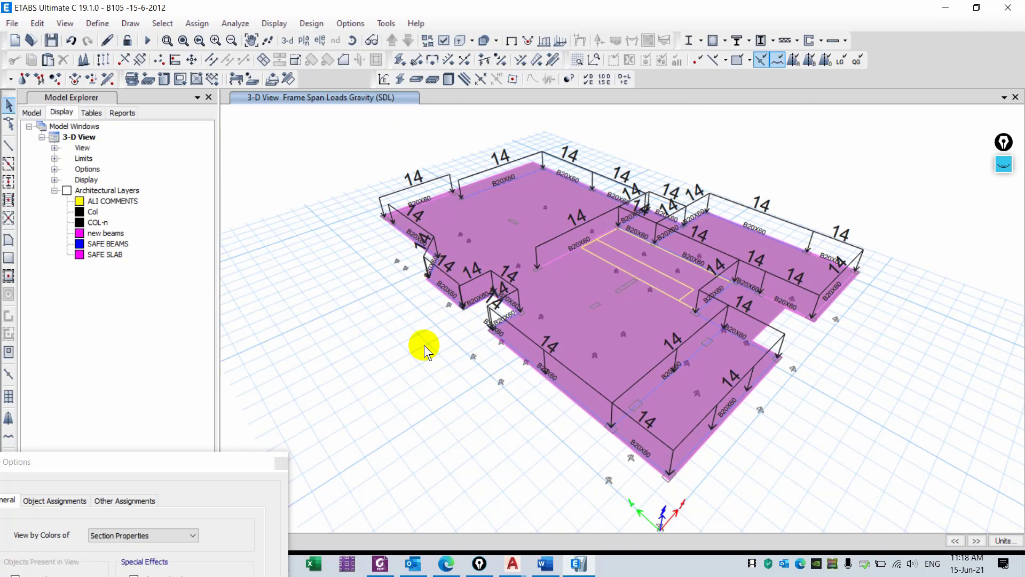
- Highlight the DEFINE ALL CROSS SECTIONS heading and the line about converting FSEC columns in yellow
{"action": "left_click", "coordinate": [281, 463]}
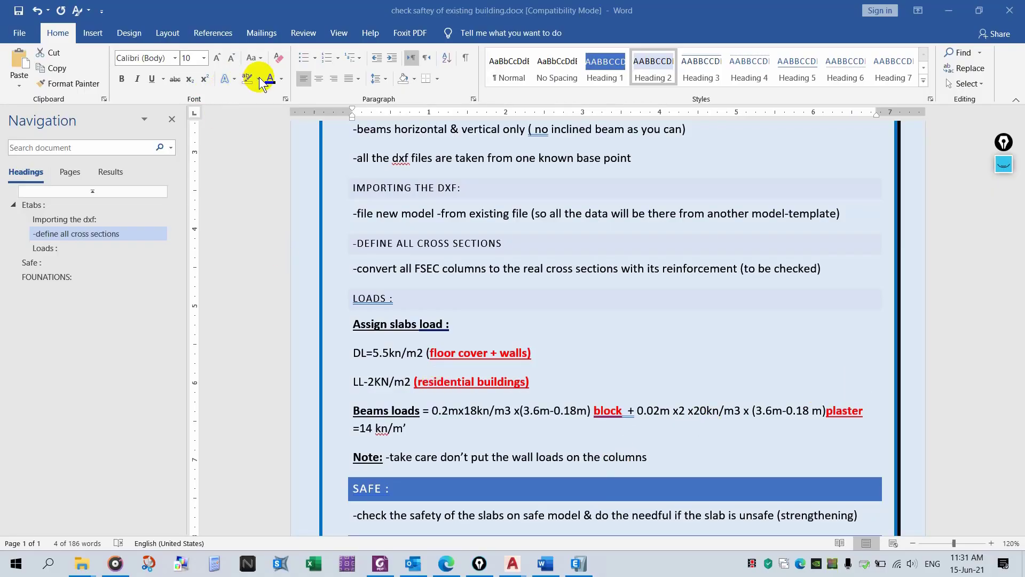
{"action": "left_click", "coordinate": [258, 78]}
{"action": "left_click", "coordinate": [257, 87]}
{"action": "key", "text": "Left"}
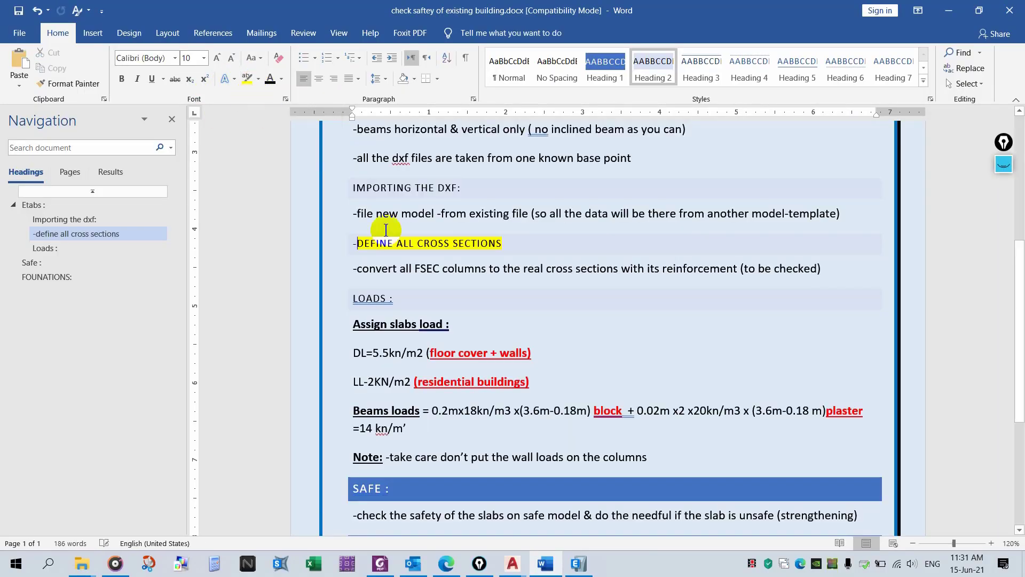
{"action": "left_click", "coordinate": [247, 78]}
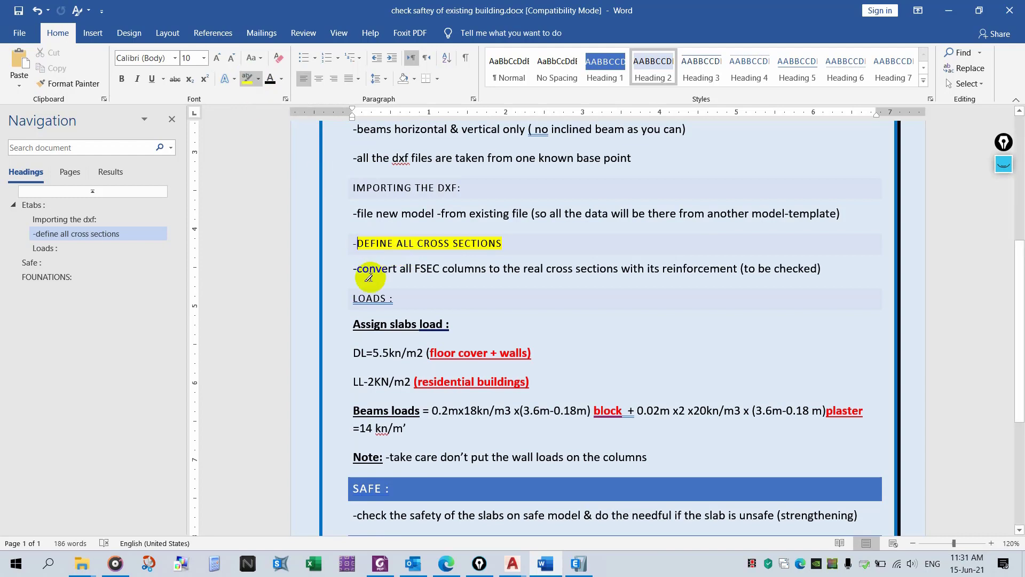
{"action": "left_click_drag", "start_coordinate": [350, 270], "coordinate": [821, 269]}
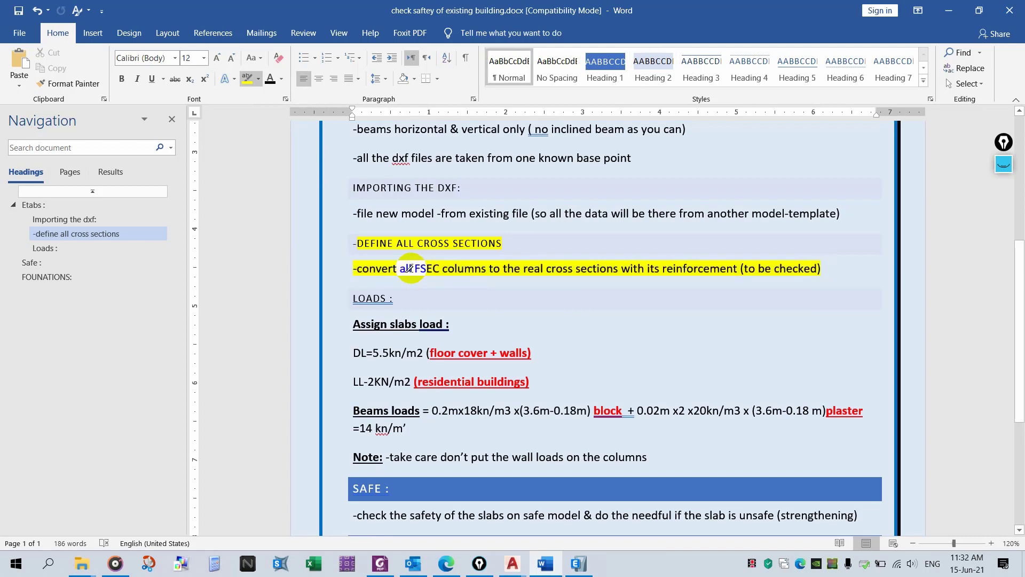
- Open the frame properties list in ETABS and scroll through the FSec sections
{"action": "left_click", "coordinate": [578, 563]}
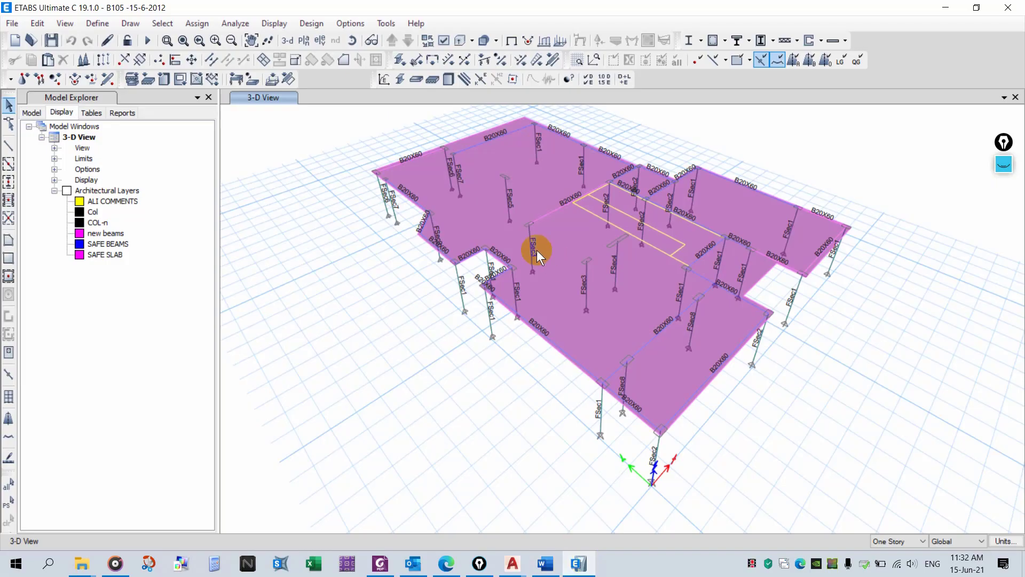
{"action": "scroll", "coordinate": [409, 326], "scroll_direction": "down", "scroll_amount": 7}
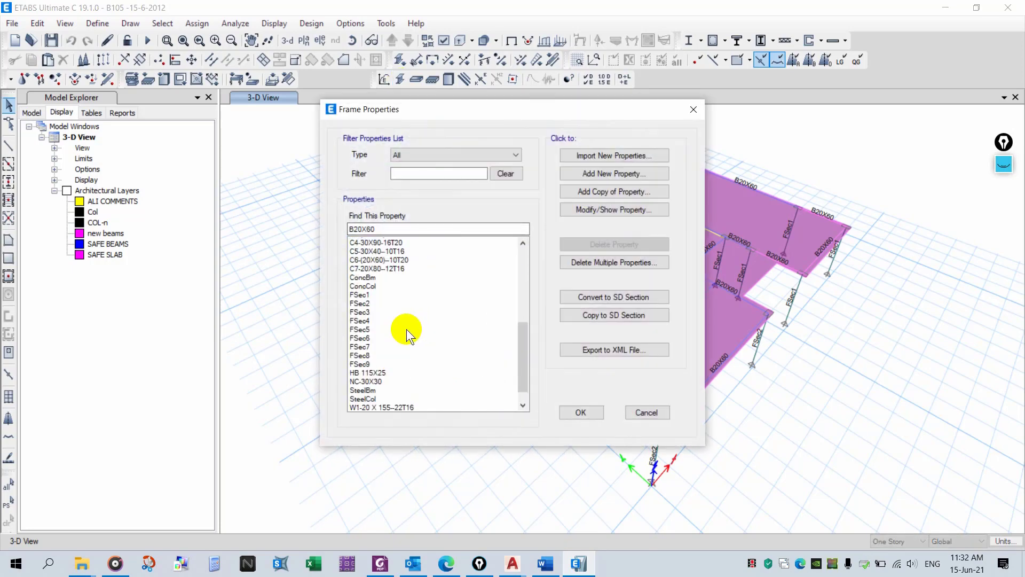
{"action": "left_click", "coordinate": [1002, 165]}
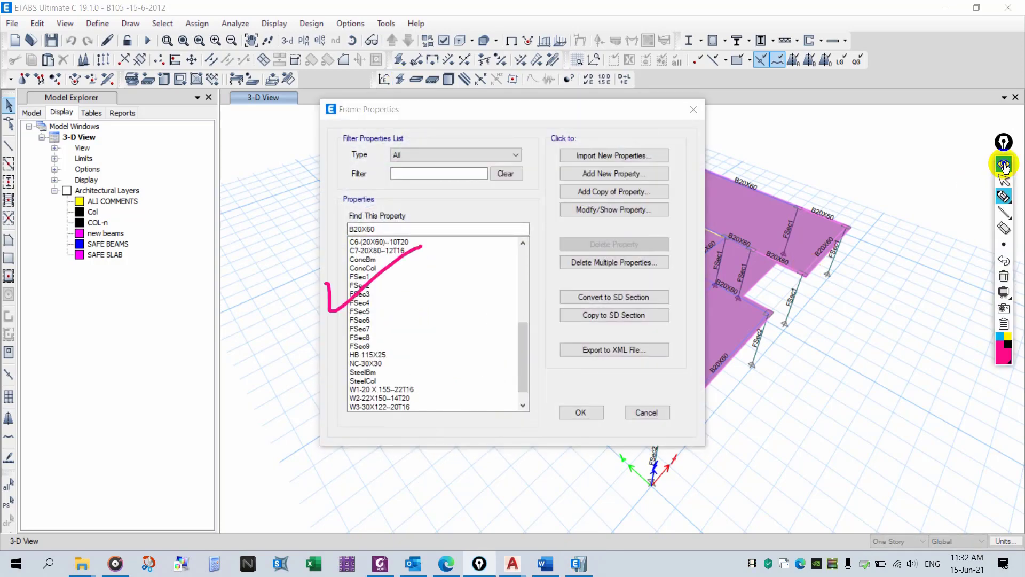
{"action": "left_click", "coordinate": [1002, 277]}
{"action": "left_click", "coordinate": [1004, 196]}
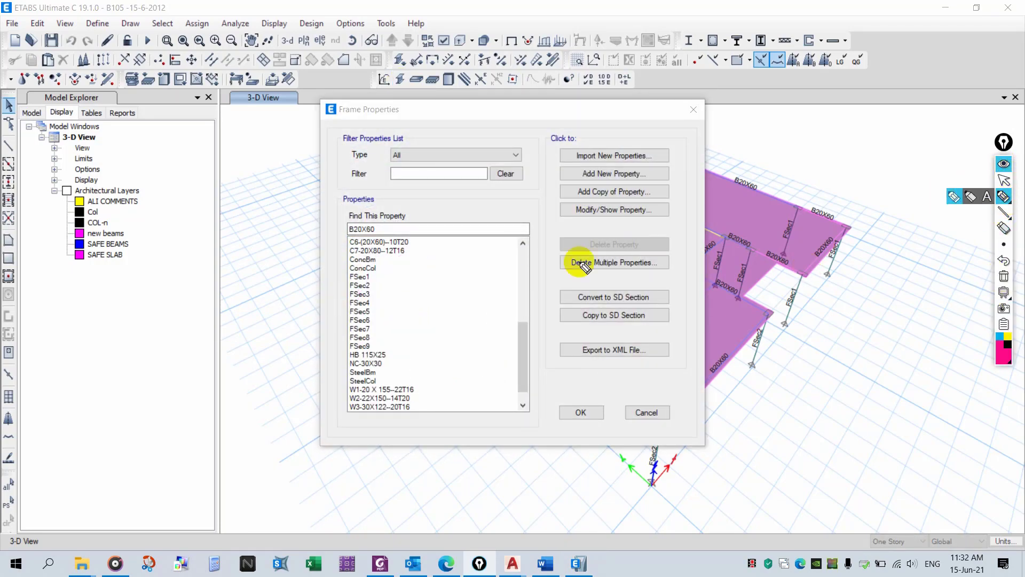
{"action": "mouse_move", "coordinate": [374, 260]}
{"action": "left_mouse_down"}
{"action": "mouse_move", "coordinate": [338, 272]}
{"action": "mouse_move", "coordinate": [373, 338]}
{"action": "mouse_move", "coordinate": [394, 270]}
{"action": "mouse_move", "coordinate": [434, 302]}
{"action": "left_mouse_up"}
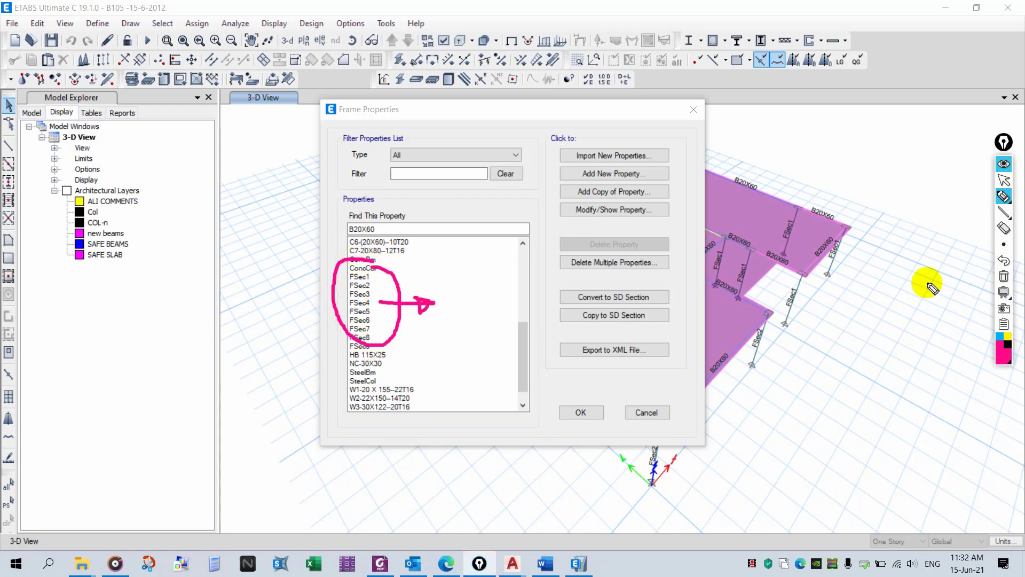
{"action": "left_click", "coordinate": [1003, 276]}
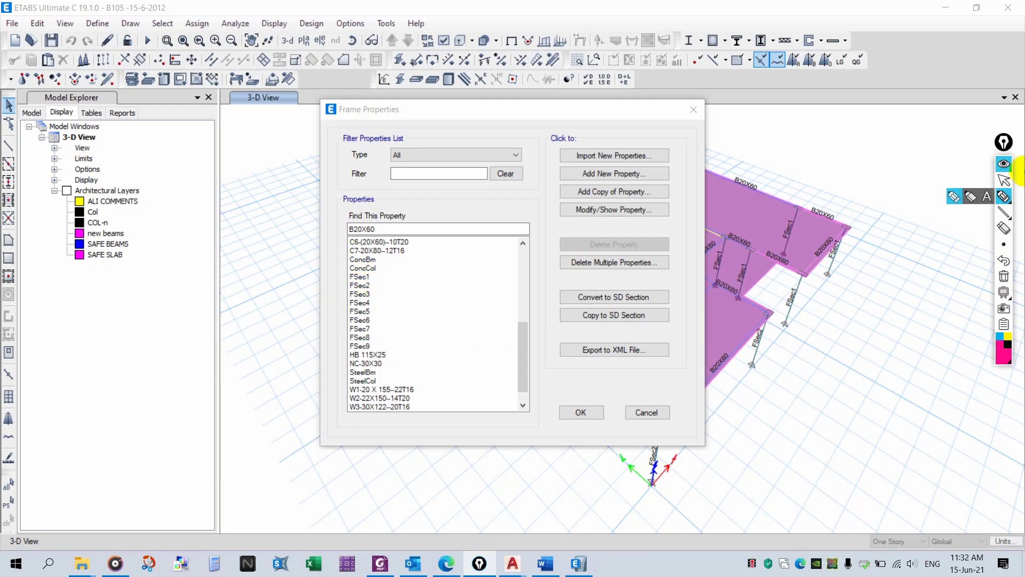
{"action": "left_click", "coordinate": [1004, 164]}
- Select the FSec1 column section, open its frame section properties and then its reinforcement data
{"action": "left_click", "coordinate": [390, 338]}
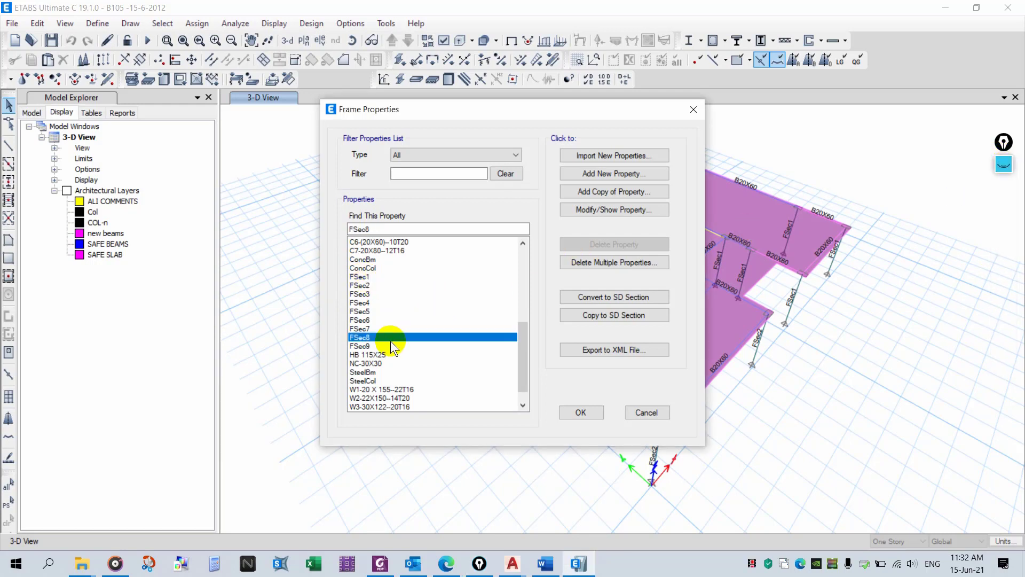
{"action": "left_click", "coordinate": [386, 345]}
{"action": "left_click", "coordinate": [382, 277]}
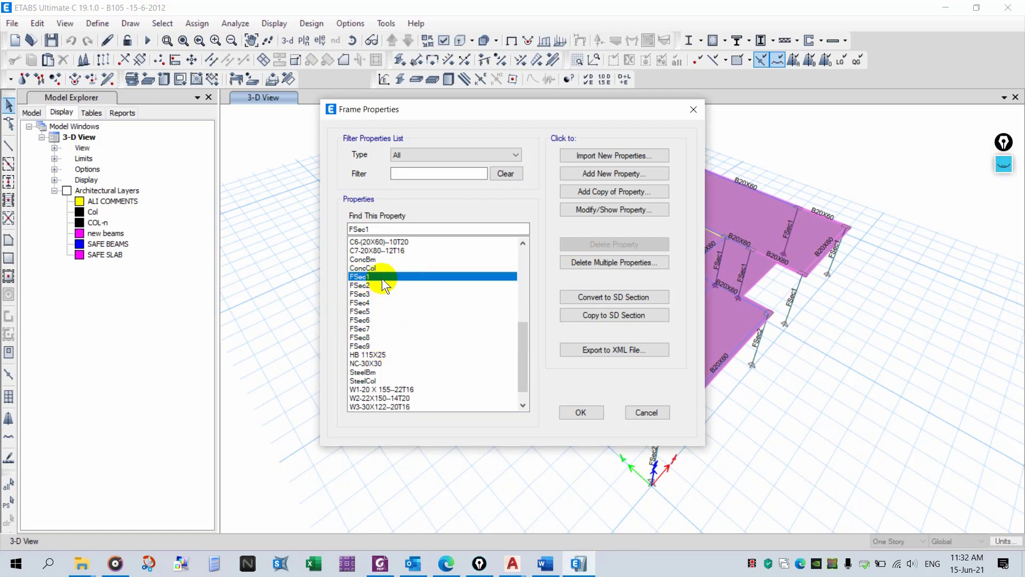
{"action": "key", "text": "Down"}
{"action": "key", "text": "Down"}
{"action": "key", "text": "Down"}
{"action": "key", "text": "Down"}
{"action": "key", "text": "Down"}
{"action": "key", "text": "Down"}
{"action": "key", "text": "Down"}
{"action": "key", "text": "Down"}
{"action": "left_click", "coordinate": [364, 277]}
{"action": "left_click", "coordinate": [594, 209]}
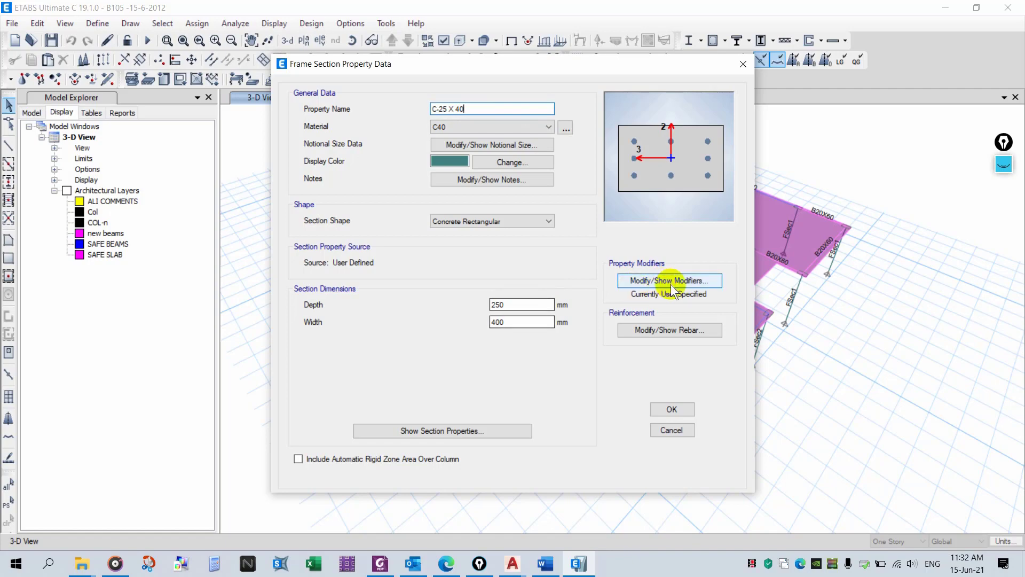
{"action": "left_click", "coordinate": [670, 329]}
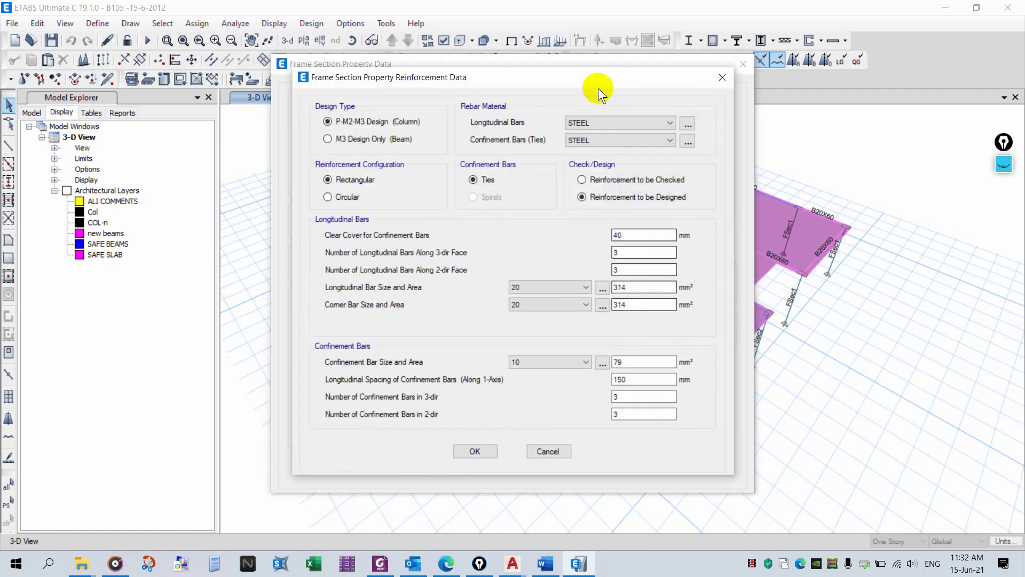
{"action": "left_click_drag", "start_coordinate": [580, 77], "coordinate": [238, 73]}
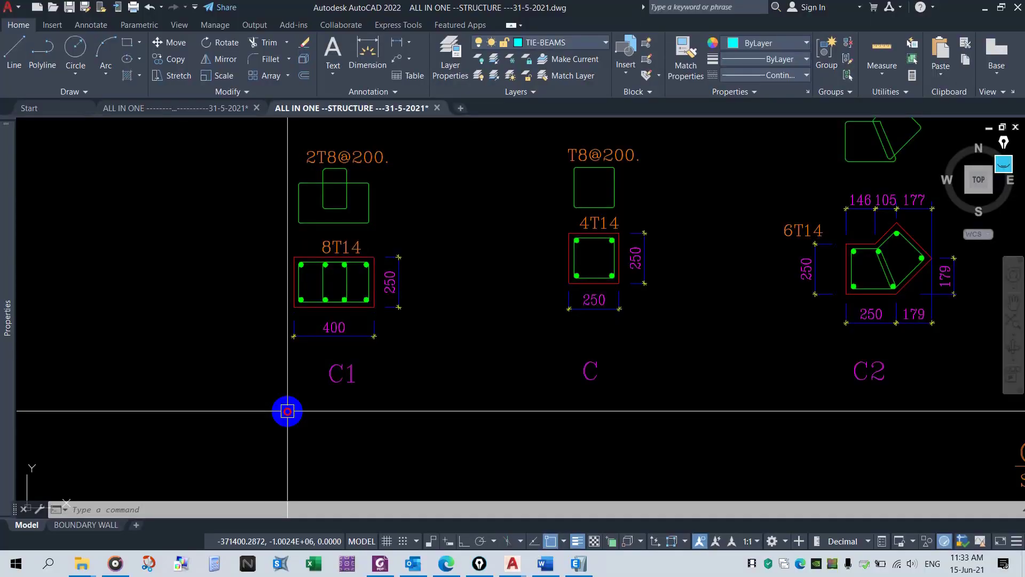
- Examine column C1's reinforcement detail in the AutoCAD structural drawing
{"action": "left_click", "coordinate": [233, 414]}
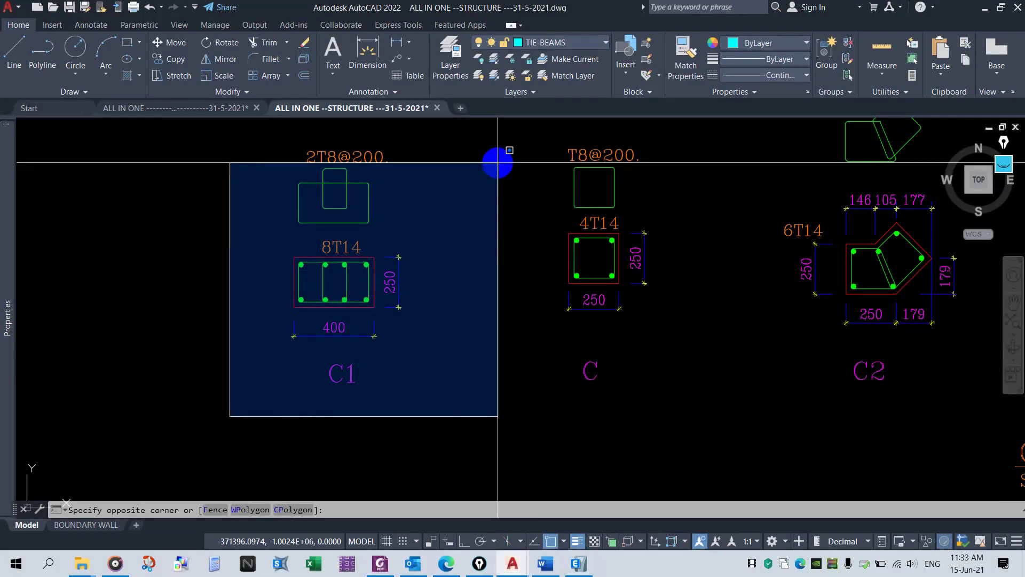
{"action": "left_click", "coordinate": [500, 149]}
{"action": "key", "text": "Escape"}
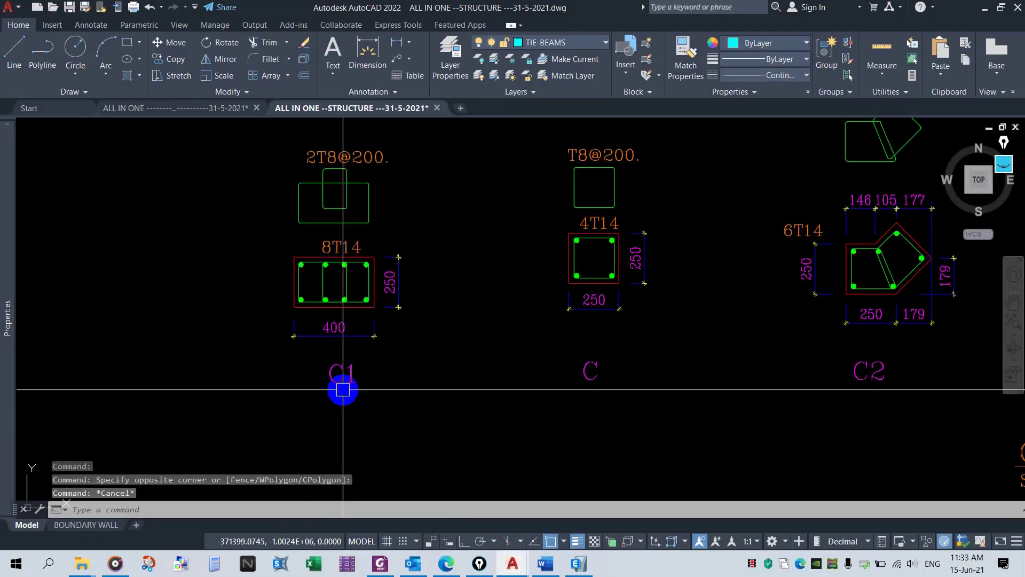
- Set the longitudinal bar size to 14 and the corner bar size to 12 in the column reinforcement
{"action": "left_click", "coordinate": [579, 564]}
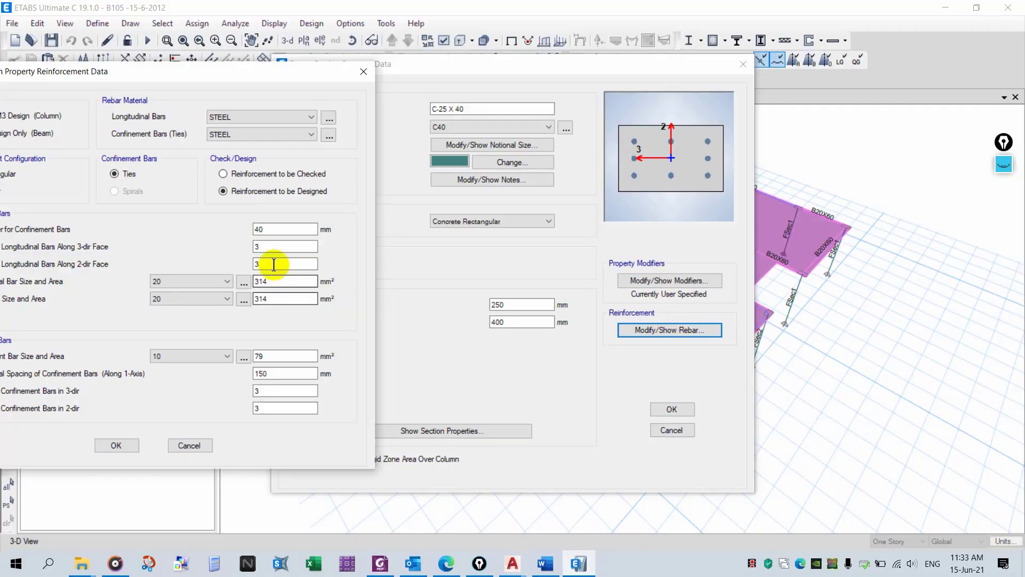
{"action": "left_click", "coordinate": [197, 276]}
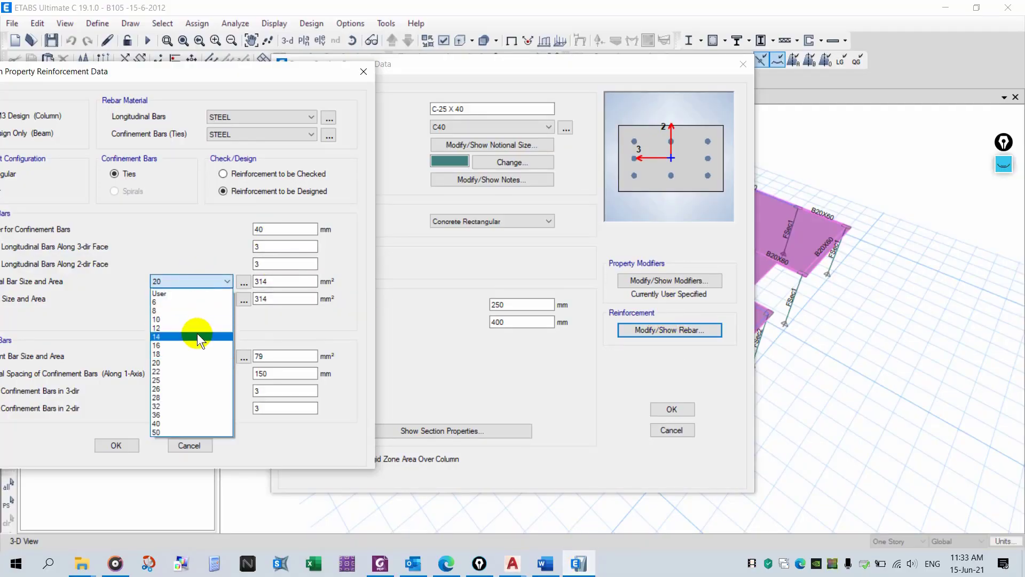
{"action": "left_click", "coordinate": [197, 335]}
{"action": "left_click", "coordinate": [195, 299]}
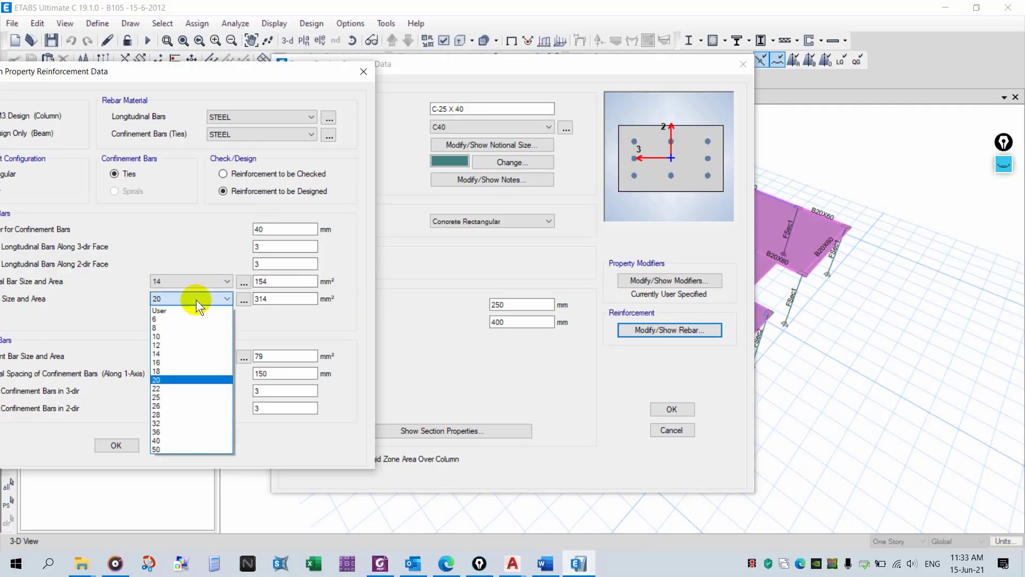
{"action": "left_click", "coordinate": [191, 344]}
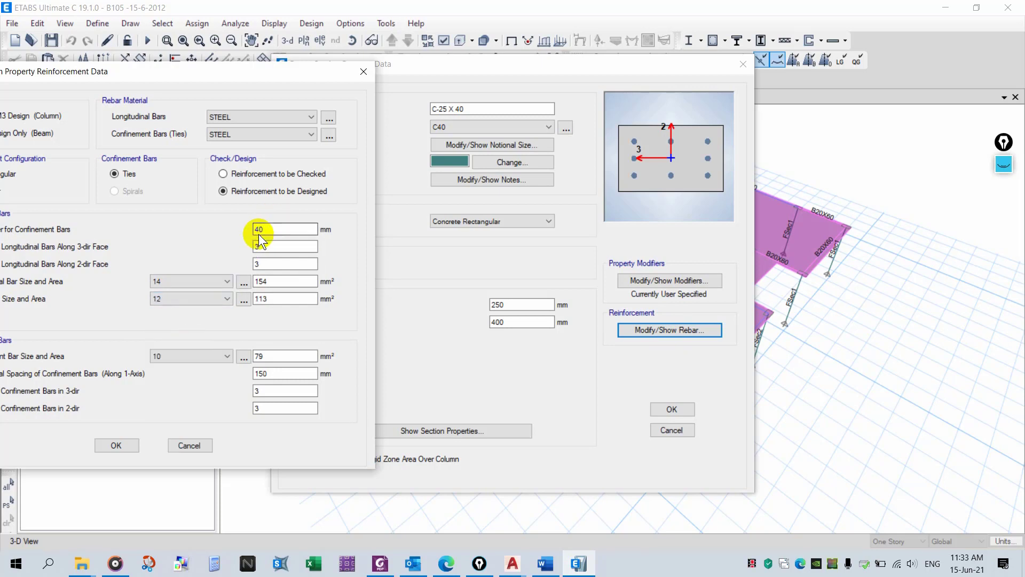
- Set the clear cover to 30 mm and switch the column to reinforcement to be checked
{"action": "left_click_drag", "start_coordinate": [259, 230], "coordinate": [235, 230]}
{"action": "type", "text": "30"}
{"action": "left_click", "coordinate": [313, 172]}
{"action": "mouse_move", "coordinate": [193, 73]}
{"action": "left_mouse_down"}
{"action": "mouse_move", "coordinate": [256, 72]}
{"action": "mouse_move", "coordinate": [246, 74]}
{"action": "left_mouse_up"}
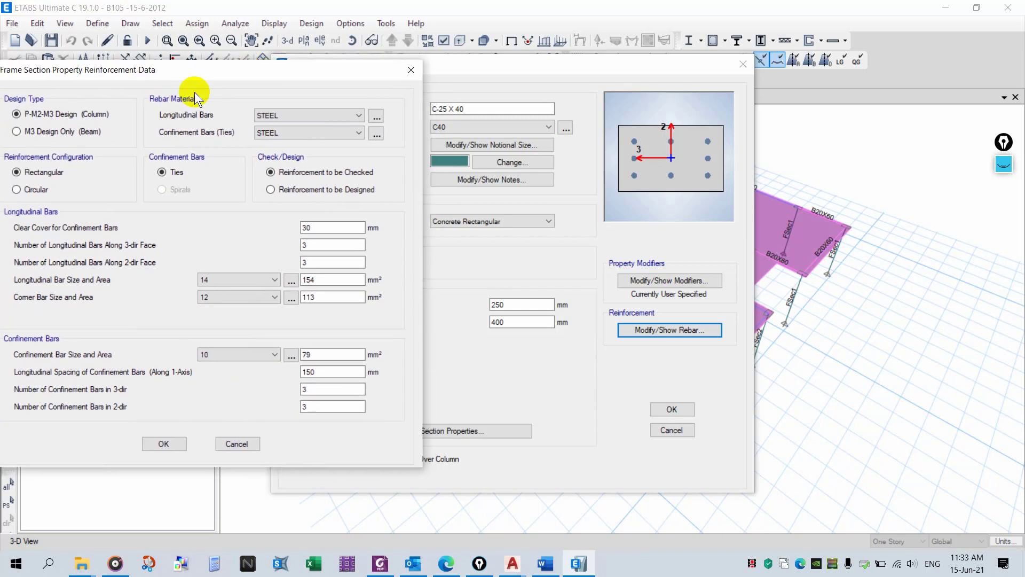
{"action": "left_click", "coordinate": [1011, 169]}
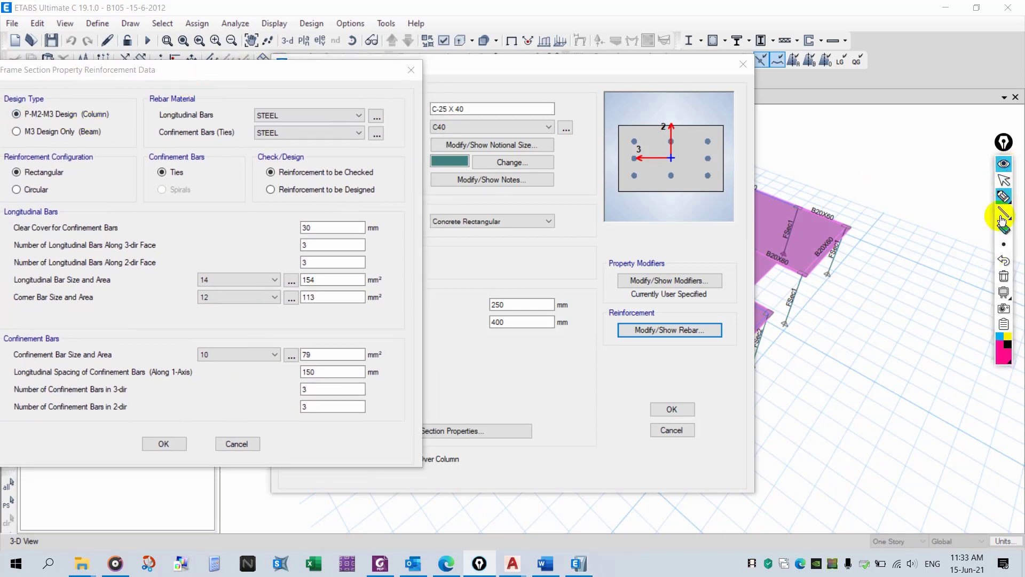
{"action": "mouse_move", "coordinate": [103, 121]}
{"action": "left_mouse_down"}
{"action": "mouse_move", "coordinate": [139, 116]}
{"action": "mouse_move", "coordinate": [138, 131]}
{"action": "left_mouse_up"}
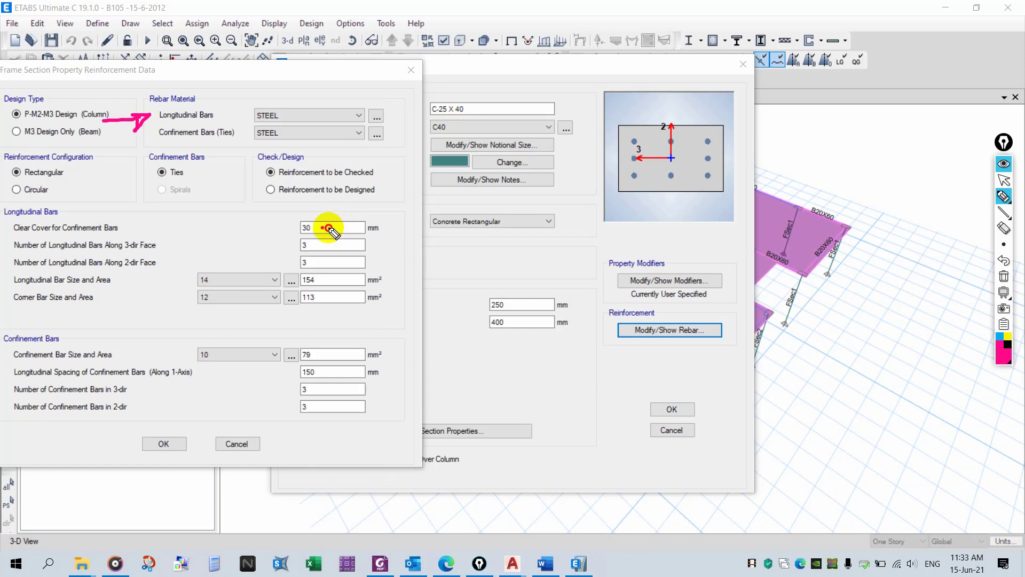
{"action": "left_click_drag", "start_coordinate": [321, 227], "coordinate": [363, 226]}
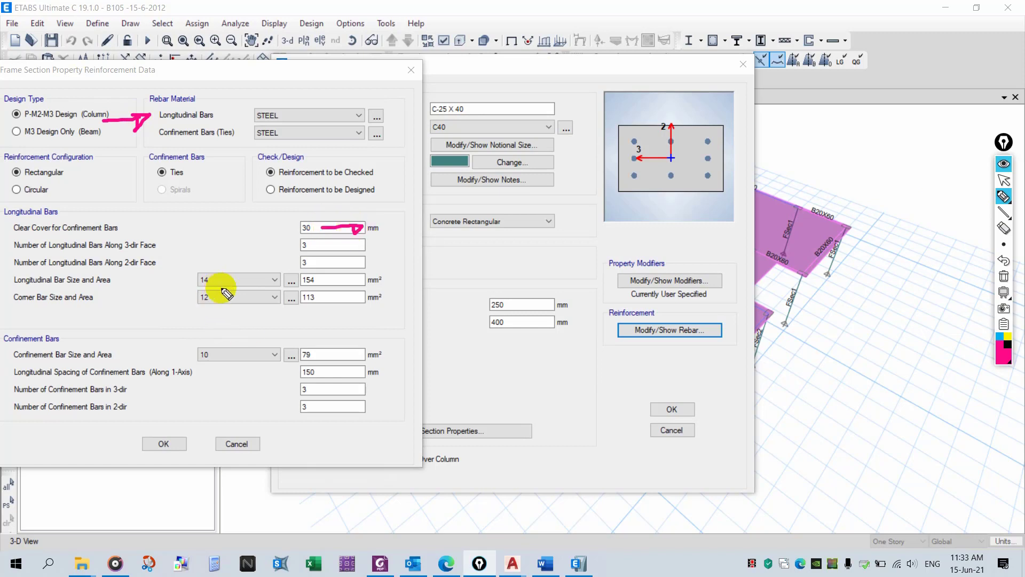
{"action": "mouse_move", "coordinate": [216, 276]}
{"action": "left_mouse_down"}
{"action": "mouse_move", "coordinate": [199, 283]}
{"action": "mouse_move", "coordinate": [215, 278]}
{"action": "left_mouse_up"}
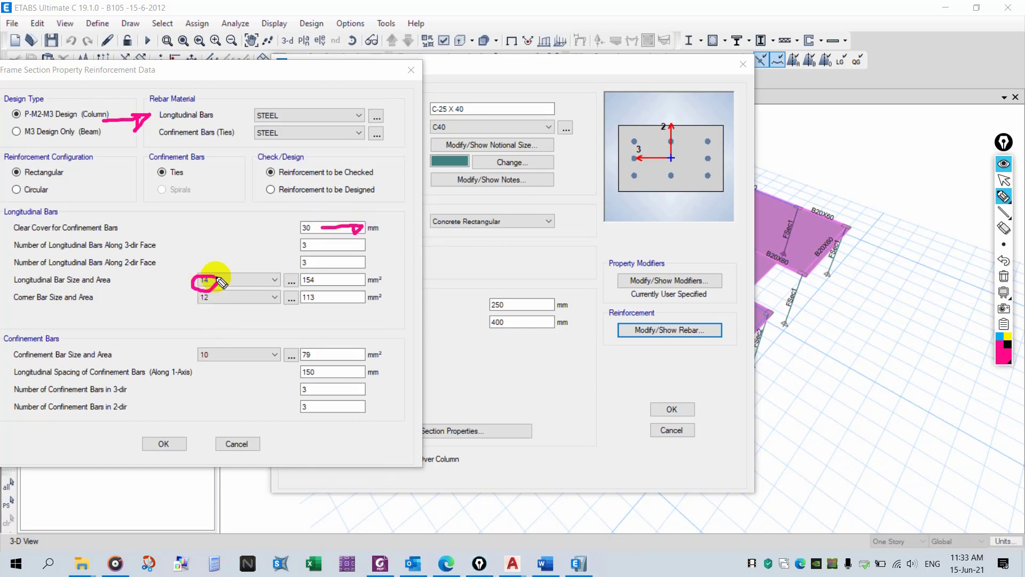
{"action": "left_click", "coordinate": [1003, 278]}
{"action": "left_click", "coordinate": [1004, 163]}
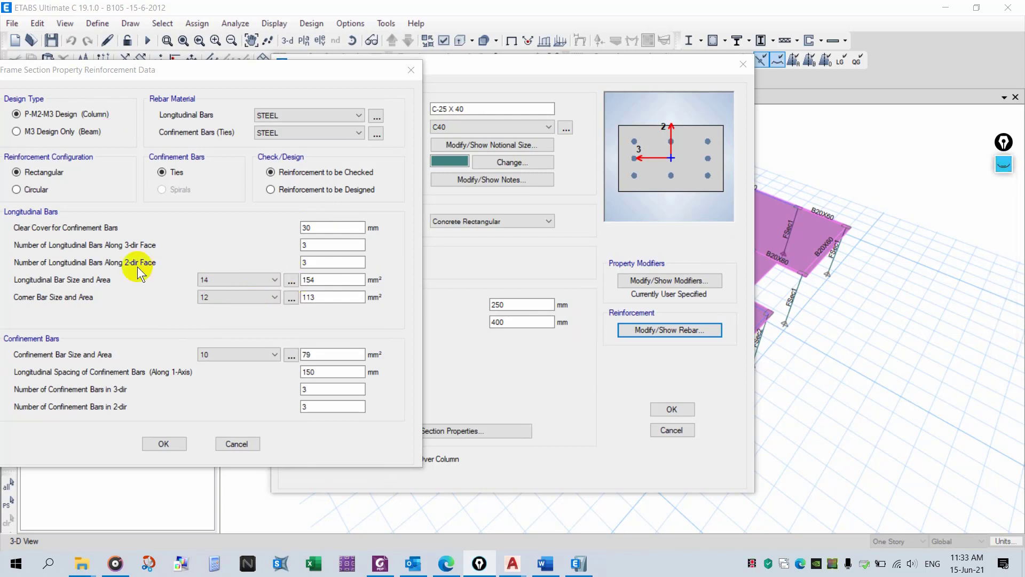
- Set corner bars to 14, four bars along the 3-dir face and two along the 2-dir face, and confirm
{"action": "left_click", "coordinate": [232, 302]}
{"action": "left_click", "coordinate": [231, 349]}
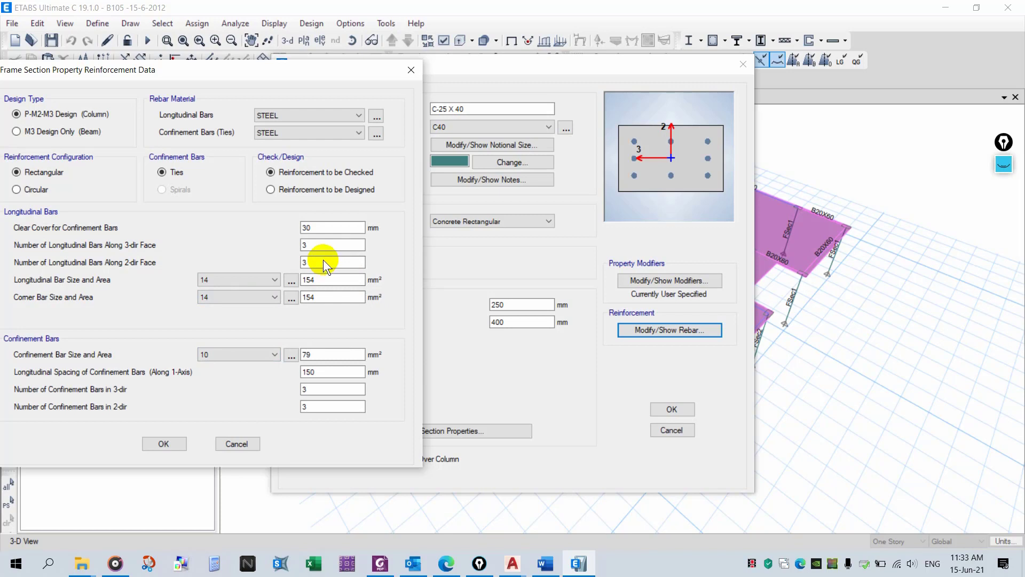
{"action": "double_click", "coordinate": [315, 245]}
{"action": "left_click_drag", "start_coordinate": [320, 260], "coordinate": [275, 262]}
{"action": "type", "text": "2"}
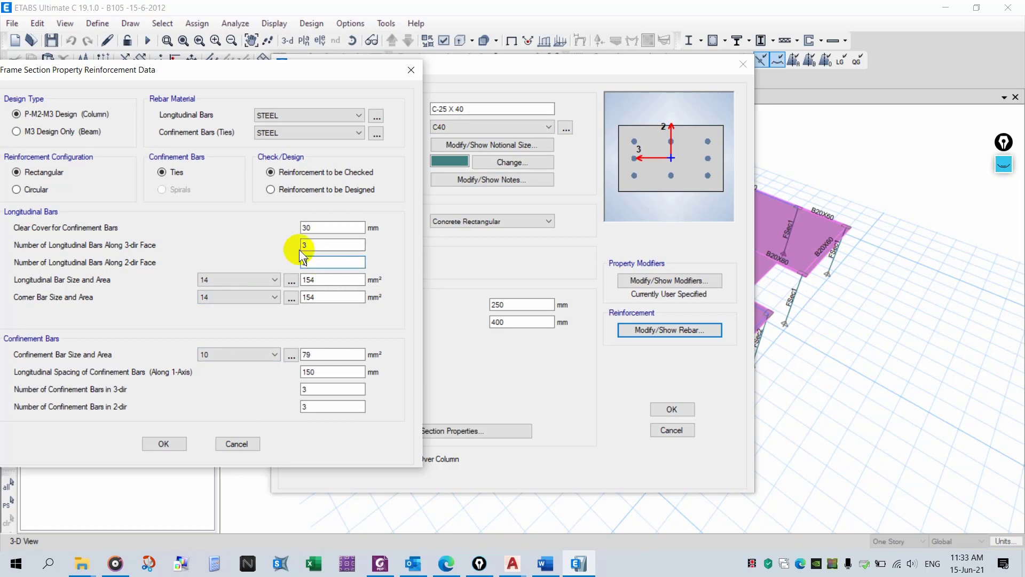
{"action": "type", "text": "4"}
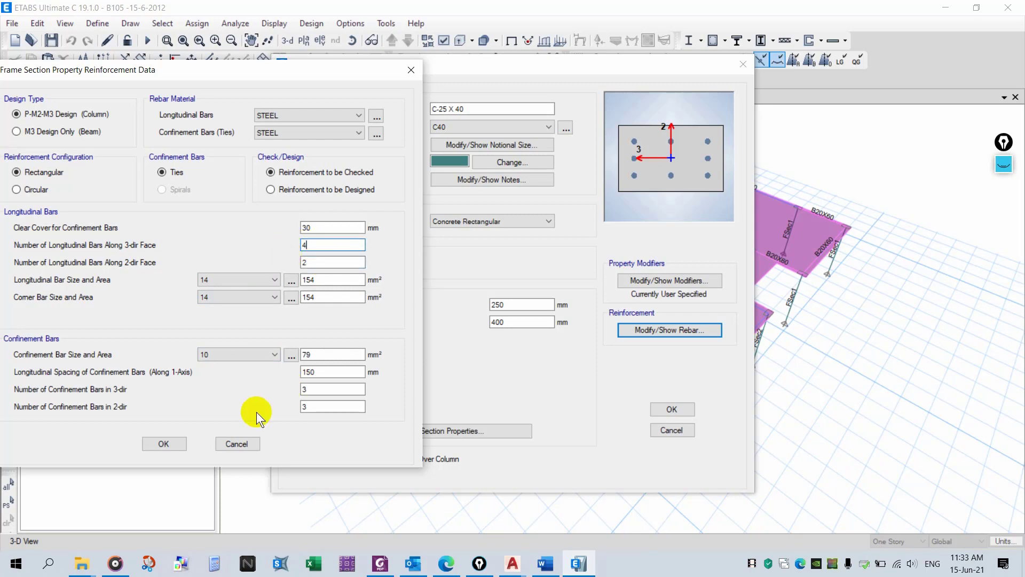
{"action": "left_click", "coordinate": [171, 443]}
- Zoom in on column C1's bar layout in the AutoCAD drawing to compare it
{"action": "left_click", "coordinate": [510, 563]}
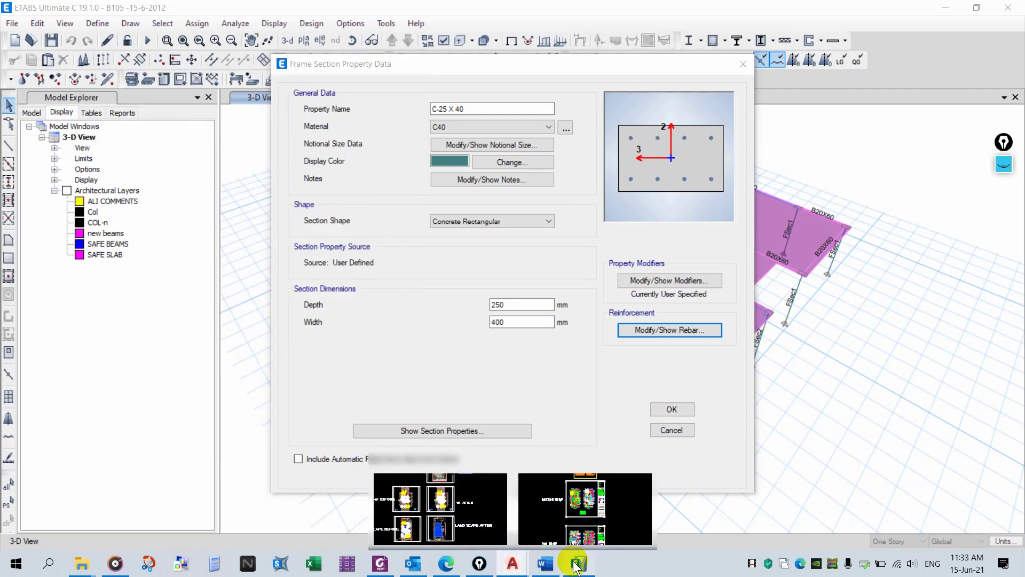
{"action": "left_click", "coordinate": [577, 565]}
{"action": "left_click", "coordinate": [509, 562]}
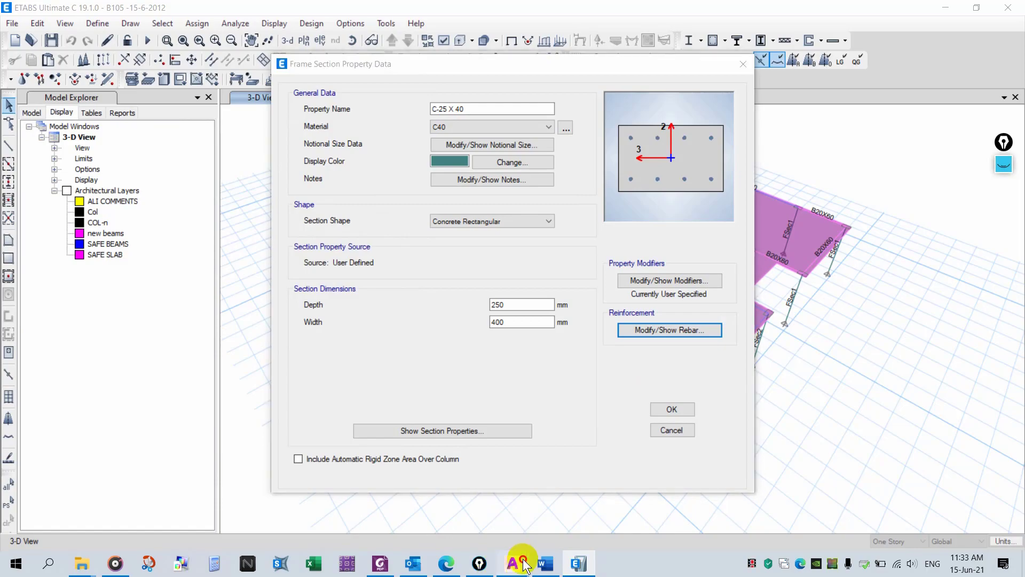
{"action": "left_click", "coordinate": [468, 508]}
{"action": "left_click", "coordinate": [345, 109]}
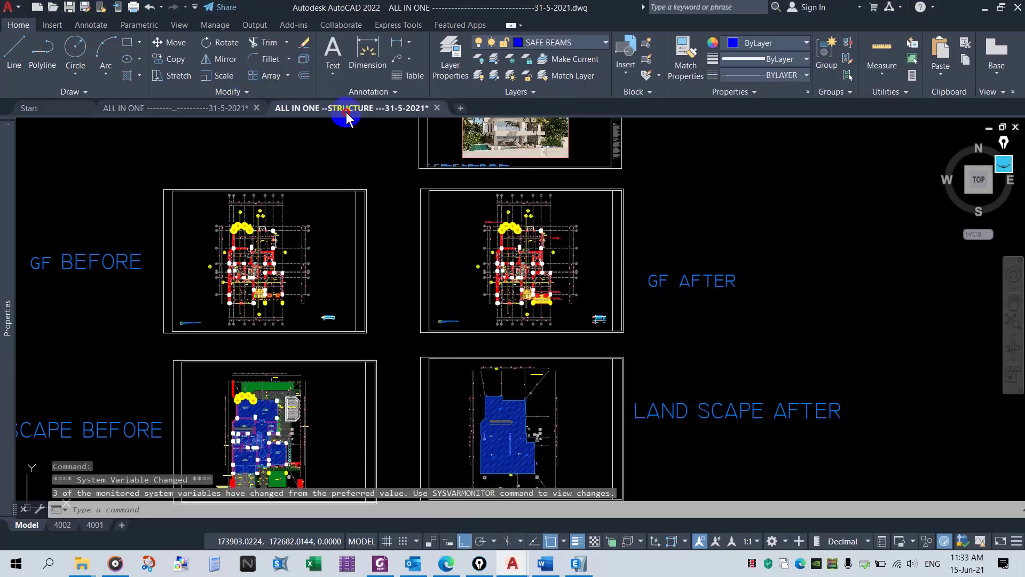
{"action": "scroll", "coordinate": [365, 304], "scroll_direction": "up", "scroll_amount": 3}
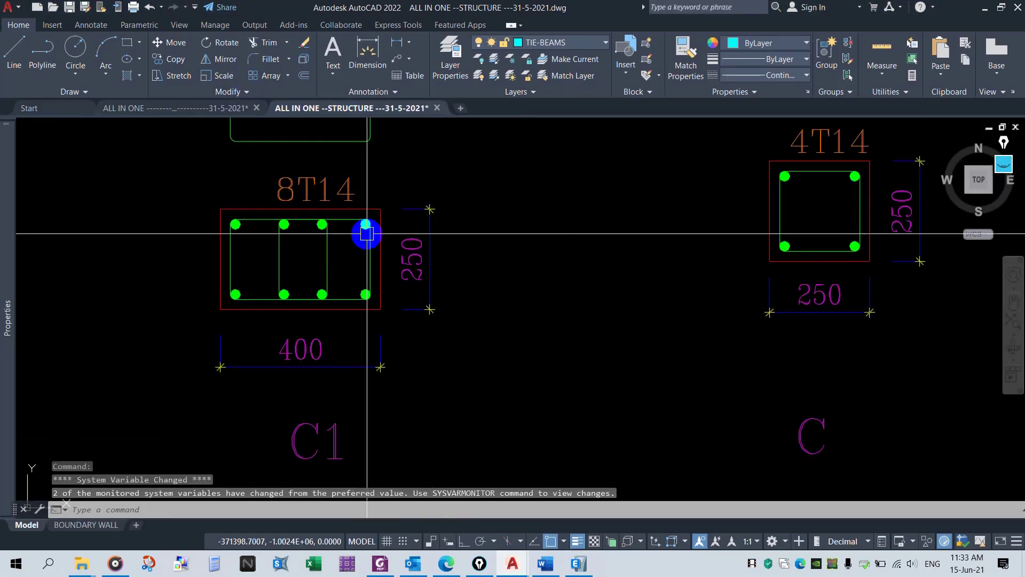
- Confirm the C-25 X 40 section properties, then select FSec2 and open its properties
{"action": "left_click", "coordinate": [579, 564]}
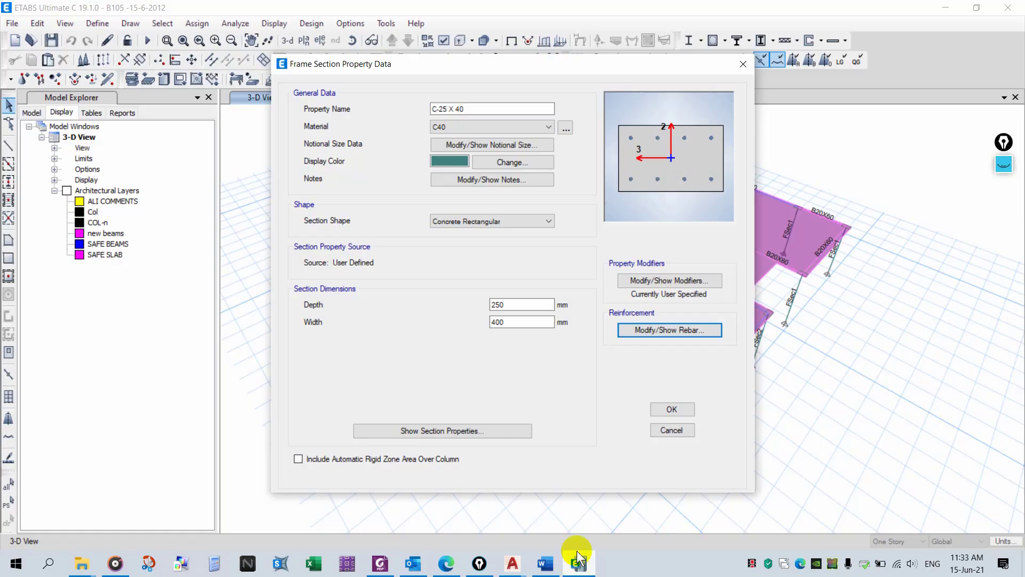
{"action": "left_click", "coordinate": [667, 407]}
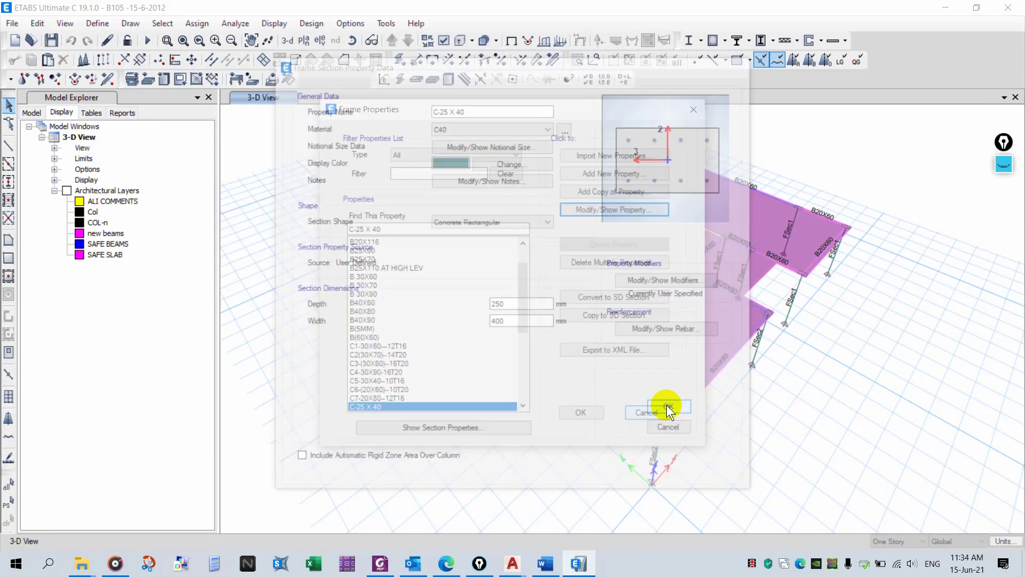
{"action": "scroll", "coordinate": [400, 360], "scroll_direction": "down", "scroll_amount": 2}
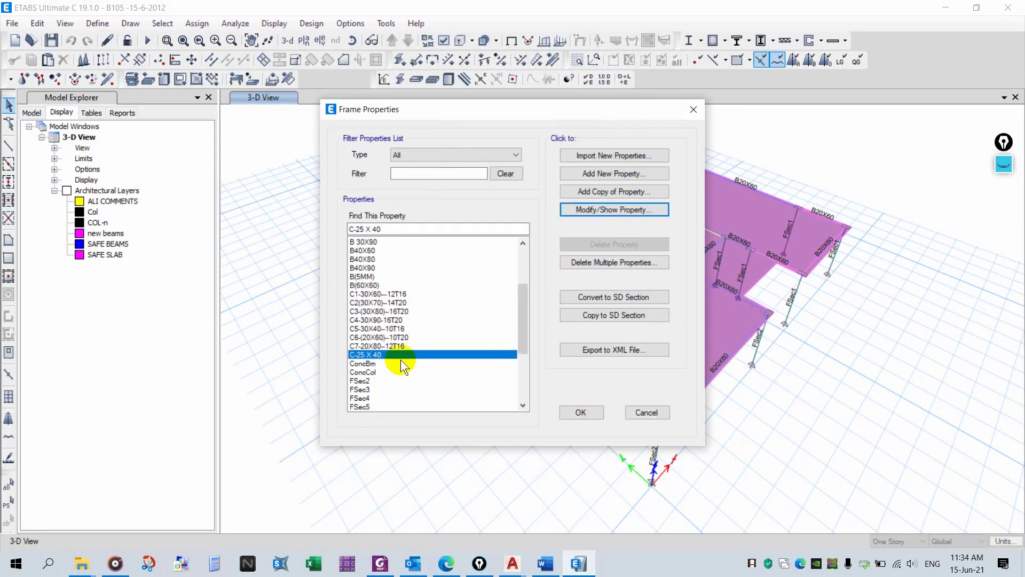
{"action": "left_click", "coordinate": [381, 382]}
{"action": "left_click", "coordinate": [616, 210]}
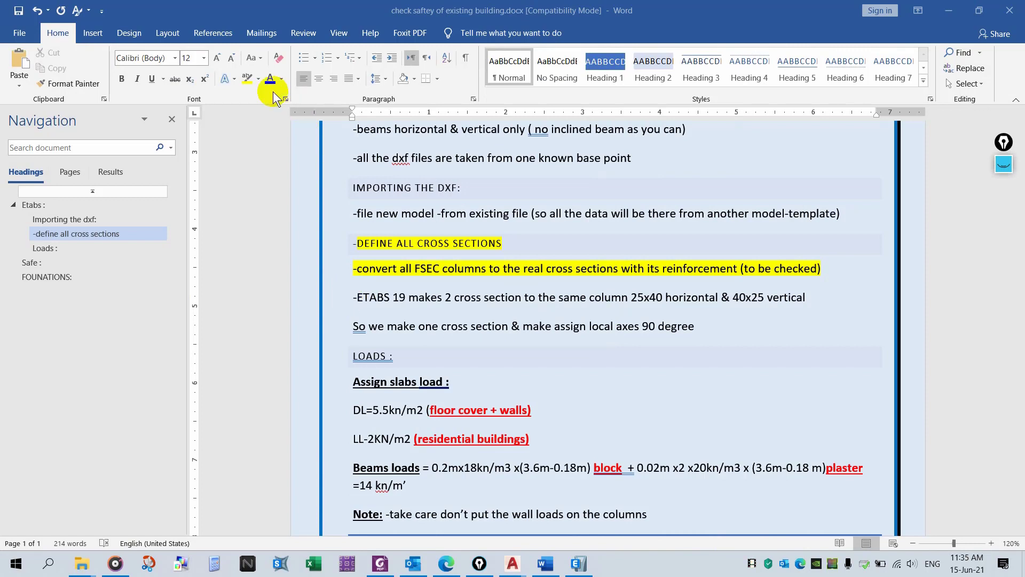
- Highlight the lines about ETABS 19 making two cross sections and assigning local axes 90 degree in yellow
{"action": "left_click", "coordinate": [247, 79]}
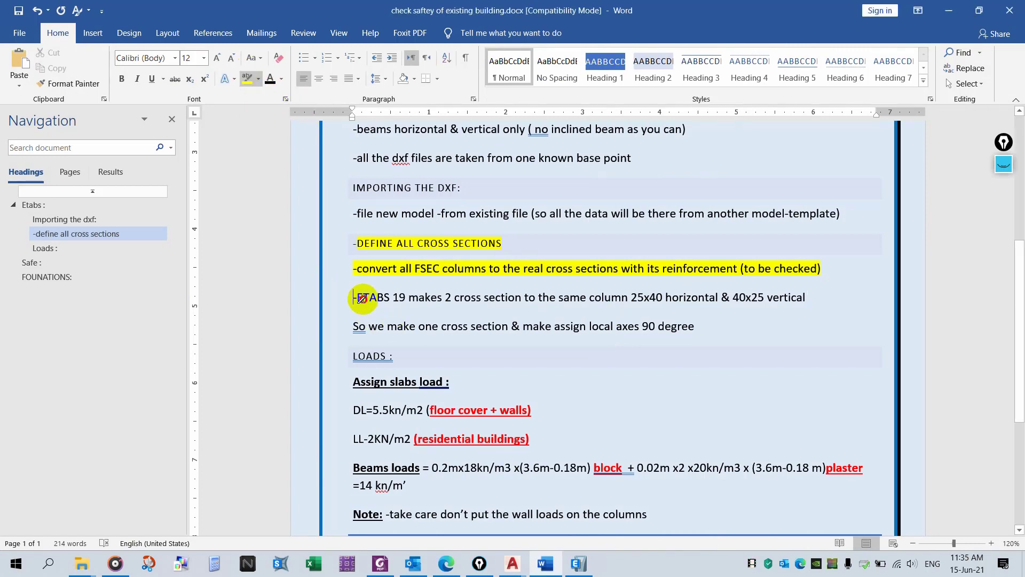
{"action": "mouse_move", "coordinate": [362, 298]}
{"action": "left_mouse_down"}
{"action": "mouse_move", "coordinate": [634, 314]}
{"action": "mouse_move", "coordinate": [614, 306]}
{"action": "mouse_move", "coordinate": [805, 302]}
{"action": "left_mouse_up"}
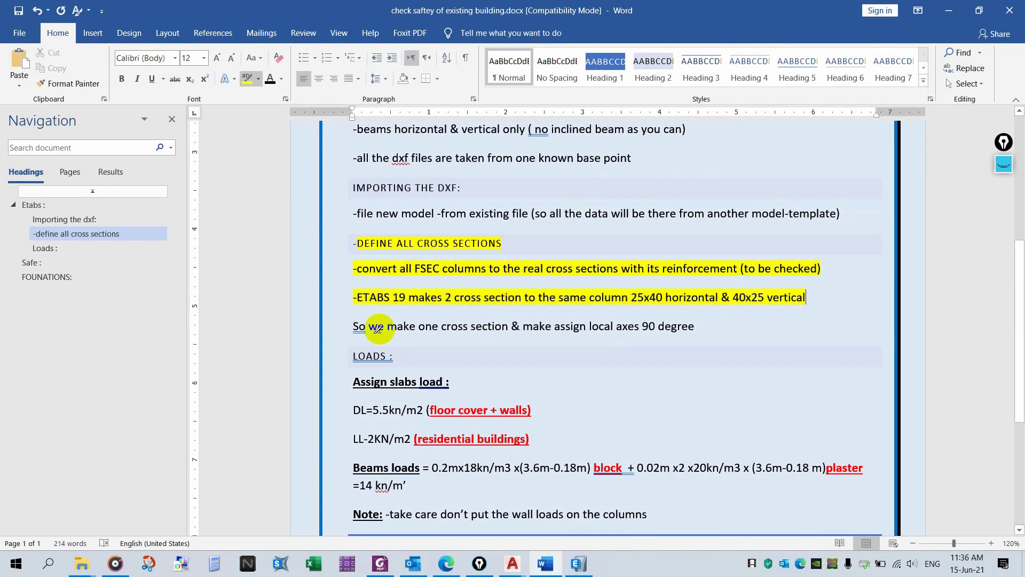
{"action": "left_click_drag", "start_coordinate": [348, 327], "coordinate": [705, 327]}
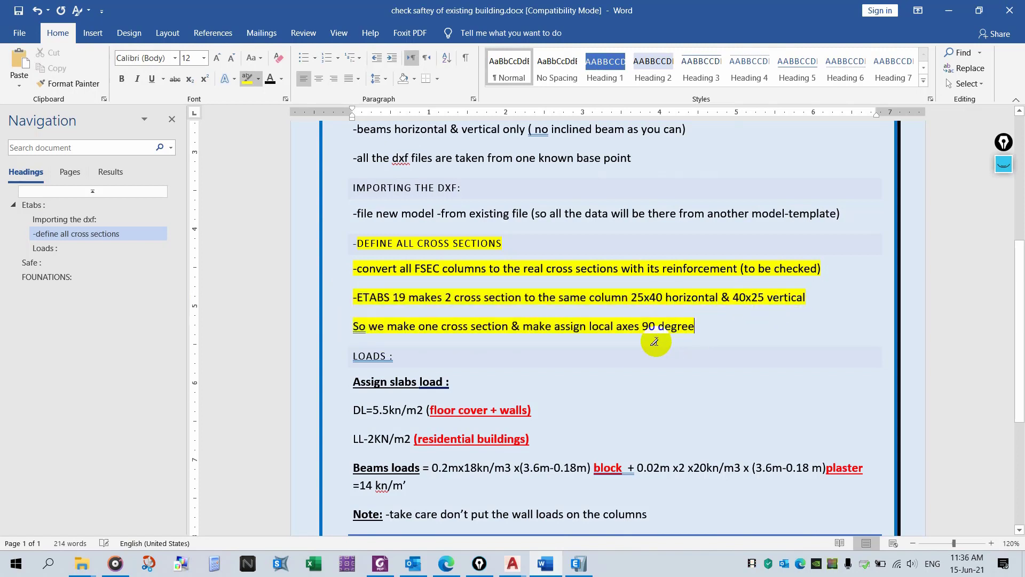
- Return to ETABS, review FSec2's depth and width, and close its properties without changes
{"action": "left_click", "coordinate": [578, 564]}
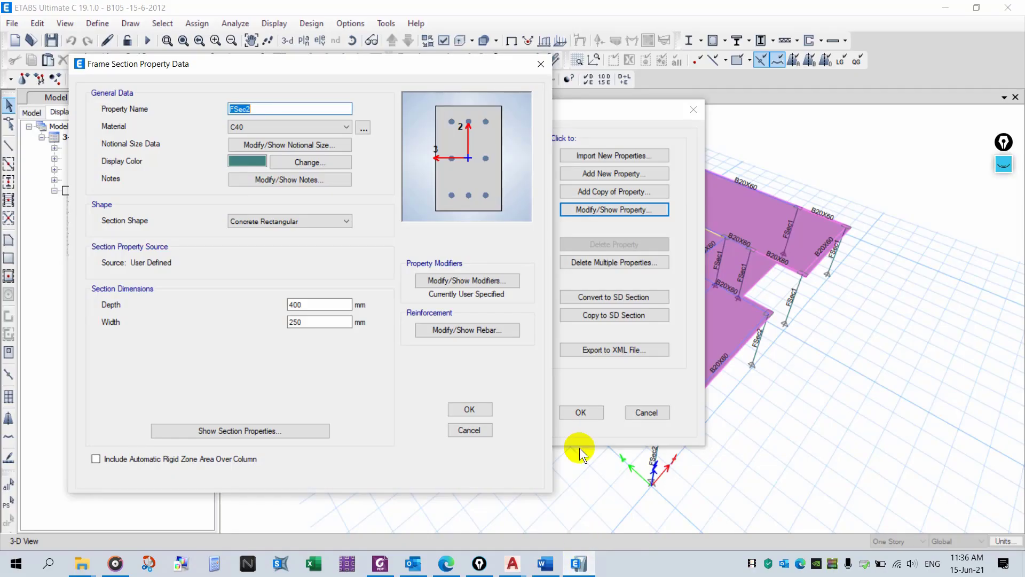
{"action": "left_click", "coordinate": [319, 303]}
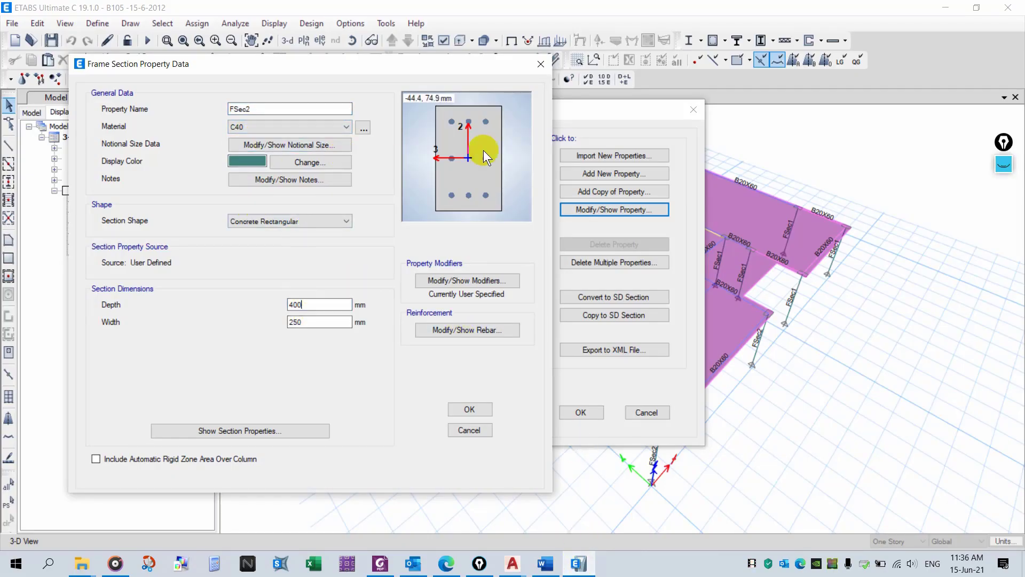
{"action": "left_click", "coordinate": [483, 428]}
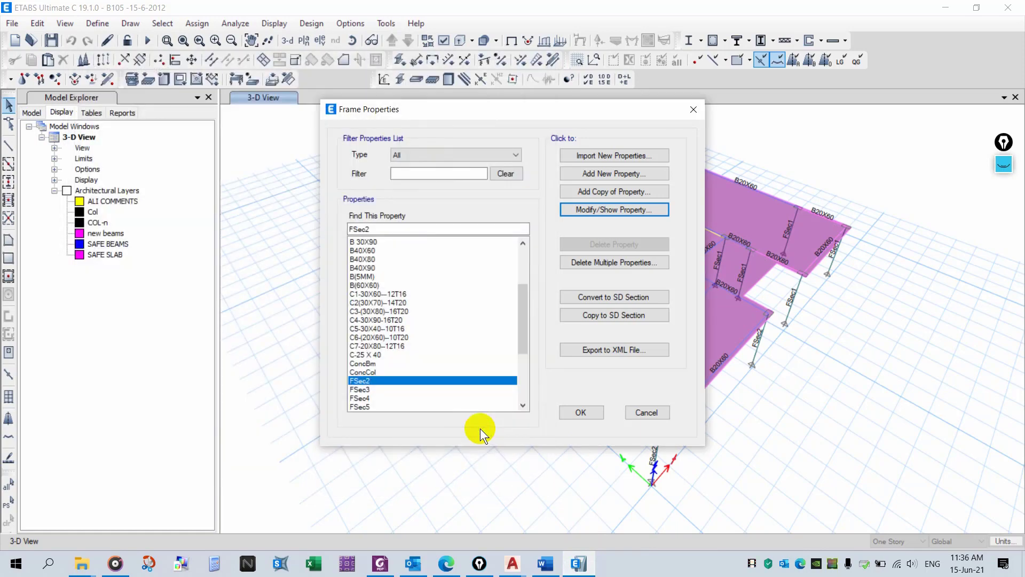
- Select the C-25 X 40 column section in the frame properties list and open its properties
{"action": "scroll", "coordinate": [438, 350], "scroll_direction": "up", "scroll_amount": 5}
{"action": "scroll", "coordinate": [462, 340], "scroll_direction": "up", "scroll_amount": 1}
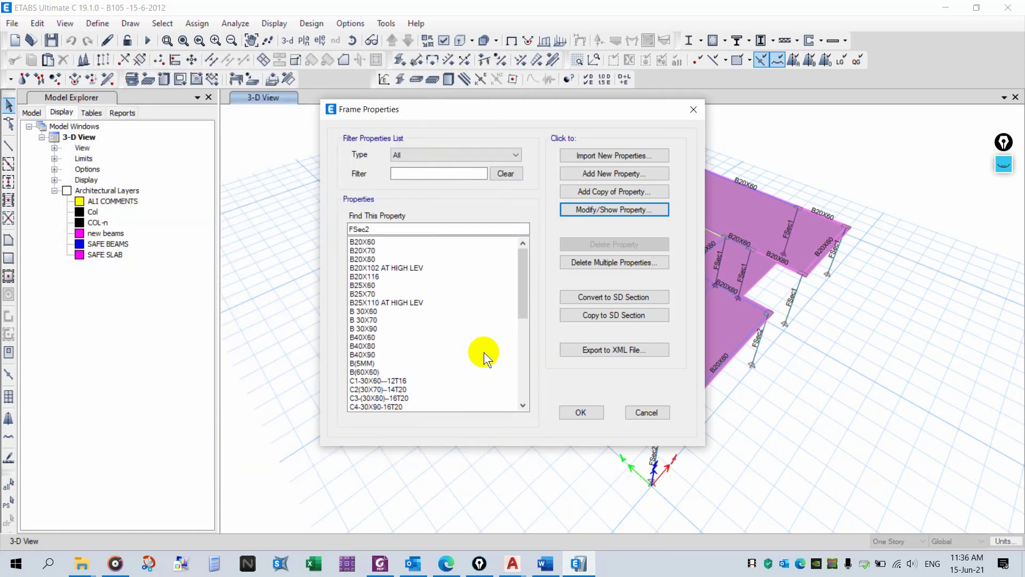
{"action": "scroll", "coordinate": [377, 326], "scroll_direction": "down", "scroll_amount": 5}
{"action": "left_click", "coordinate": [377, 329]}
{"action": "left_click", "coordinate": [379, 319]}
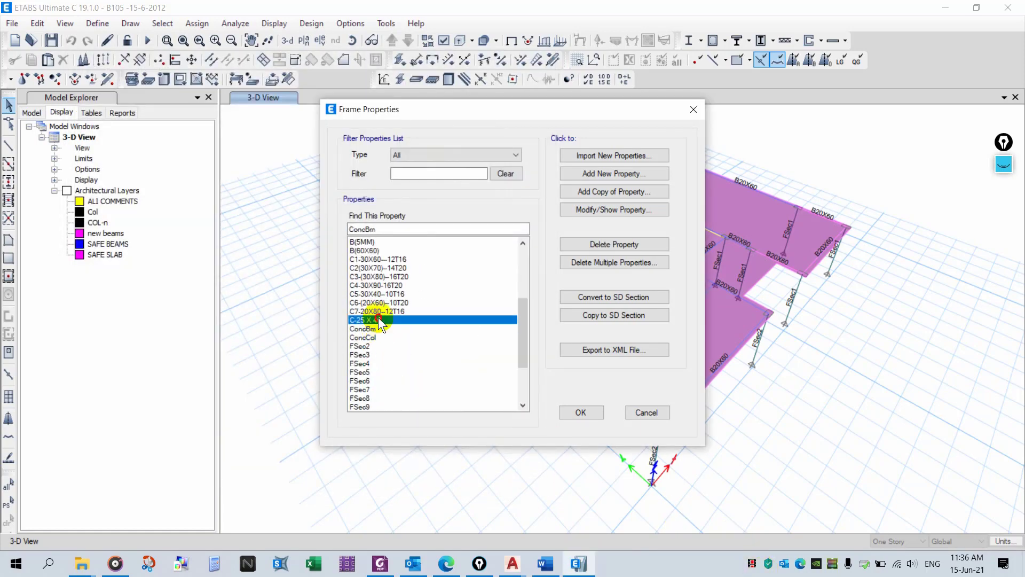
{"action": "left_click", "coordinate": [607, 219]}
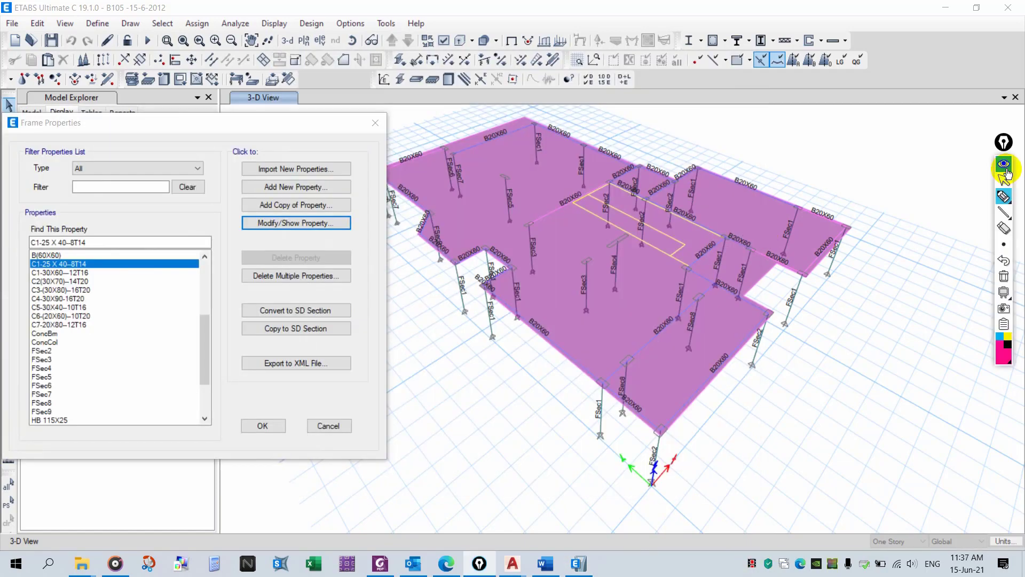
{"action": "mouse_move", "coordinate": [107, 262]}
{"action": "left_mouse_down"}
{"action": "mouse_move", "coordinate": [188, 261]}
{"action": "mouse_move", "coordinate": [171, 271]}
{"action": "left_mouse_up"}
{"action": "left_click_drag", "start_coordinate": [53, 351], "coordinate": [134, 348]}
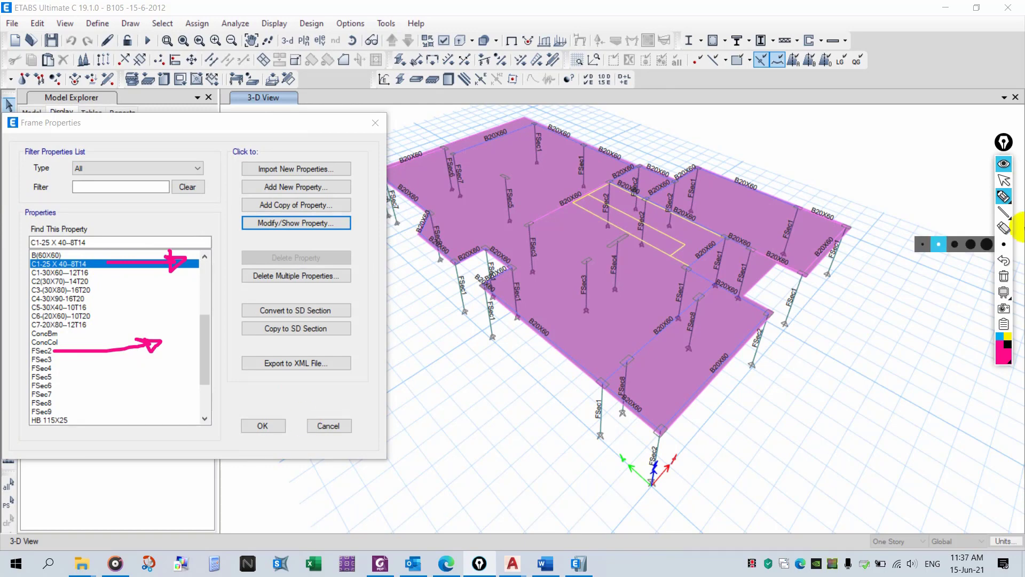
{"action": "left_click", "coordinate": [1005, 164]}
- Close the frame properties and select all frames using the C1-25 X 40--8T14 and FSec2 sections
{"action": "left_click", "coordinate": [264, 426]}
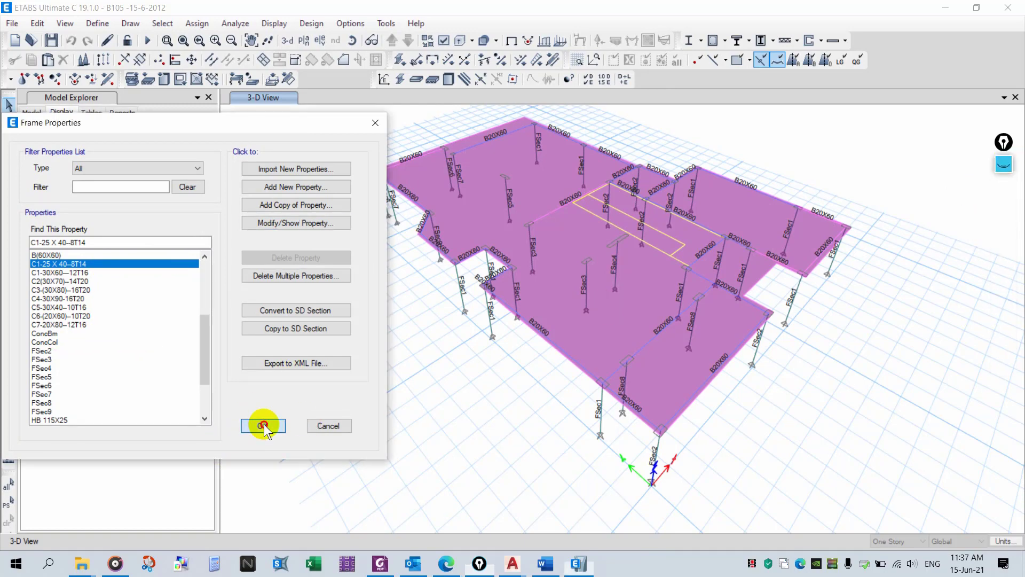
{"action": "left_click", "coordinate": [162, 24]}
{"action": "mouse_move", "coordinate": [213, 39]}
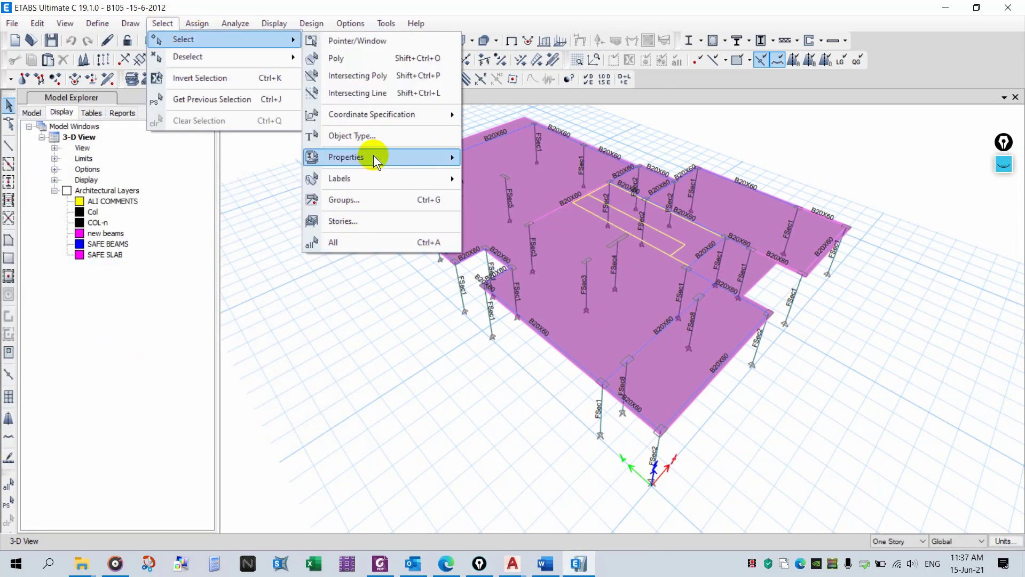
{"action": "mouse_move", "coordinate": [373, 156]}
{"action": "left_click", "coordinate": [551, 182]}
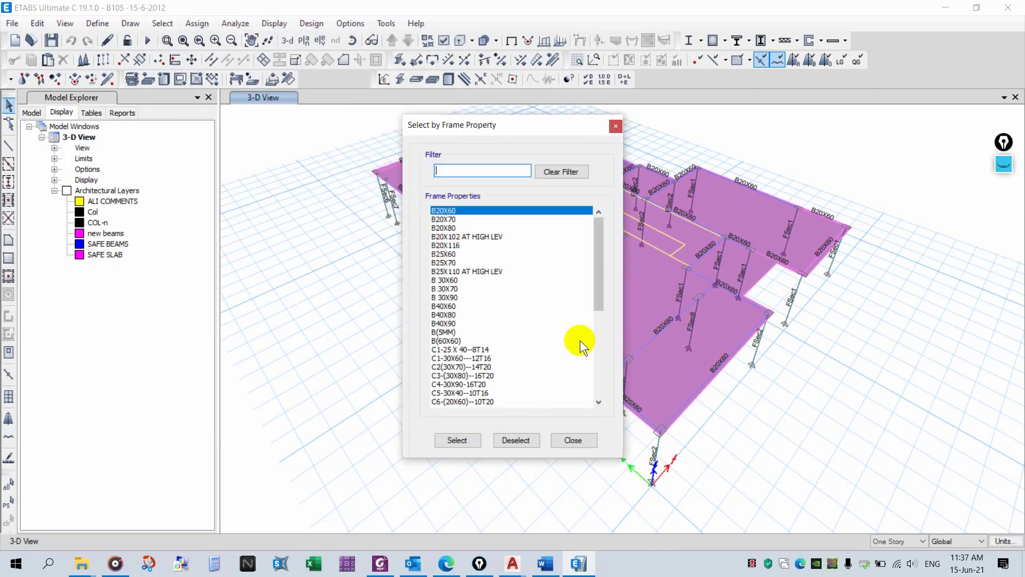
{"action": "left_click", "coordinate": [496, 350]}
{"action": "left_click_drag", "start_coordinate": [599, 277], "coordinate": [607, 360]}
{"action": "left_click", "coordinate": [484, 262], "text": "shift"}
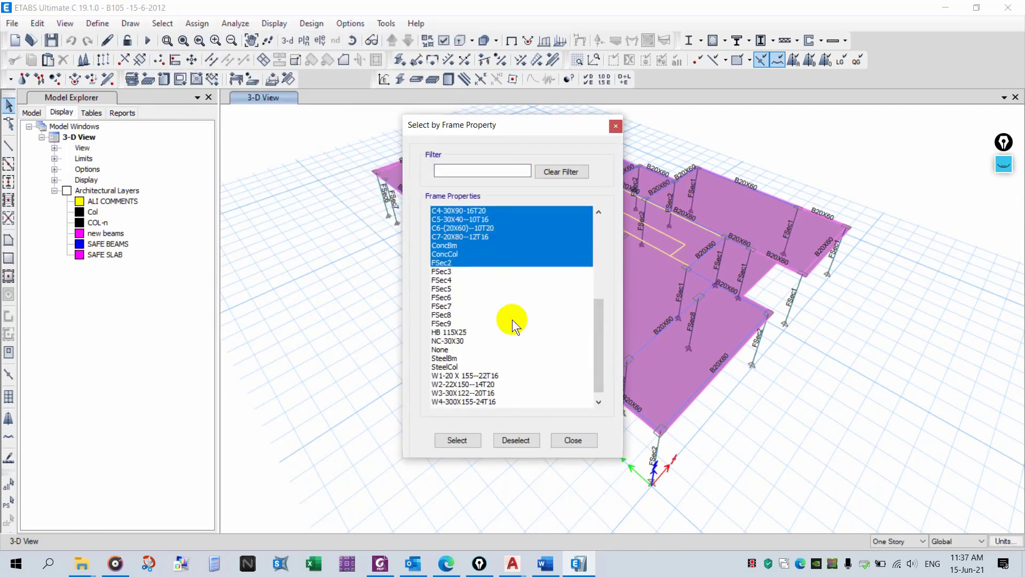
{"action": "left_click", "coordinate": [472, 263]}
{"action": "left_click_drag", "start_coordinate": [602, 341], "coordinate": [600, 290]}
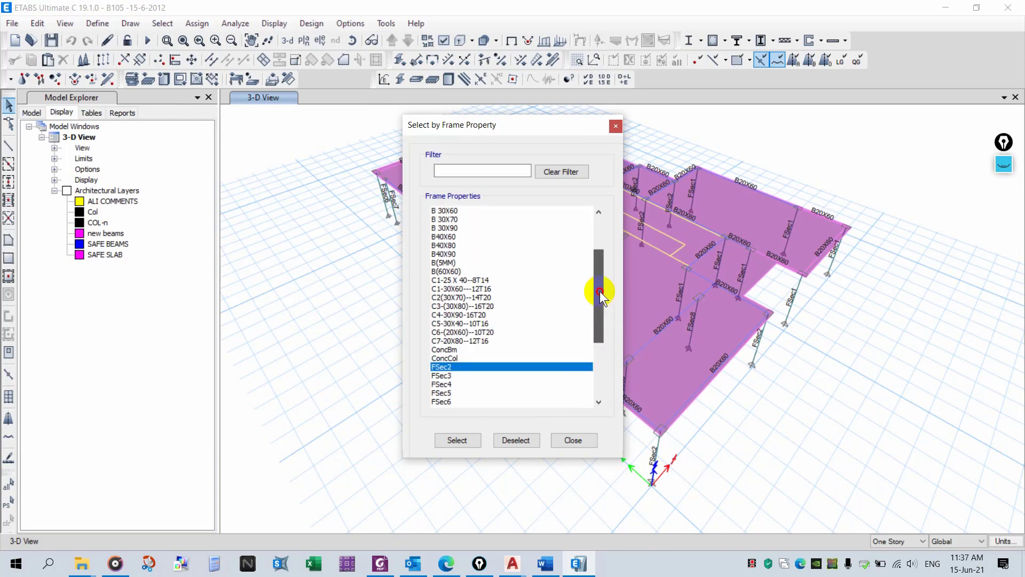
{"action": "left_click", "coordinate": [505, 280], "text": "ctrl"}
{"action": "left_click", "coordinate": [471, 440]}
- Show only the selected column frames in the 3-D view
{"action": "right_click", "coordinate": [334, 331]}
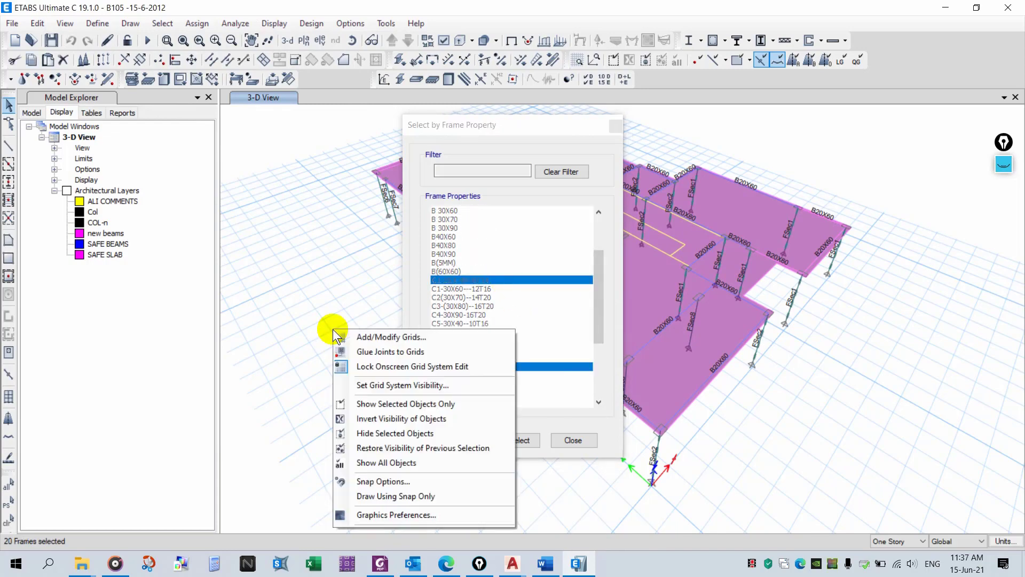
{"action": "left_click", "coordinate": [374, 404]}
{"action": "left_click_drag", "start_coordinate": [524, 129], "coordinate": [103, 156]}
- Display the visible columns as extruded sections to compare their orientations
{"action": "left_click", "coordinate": [444, 43]}
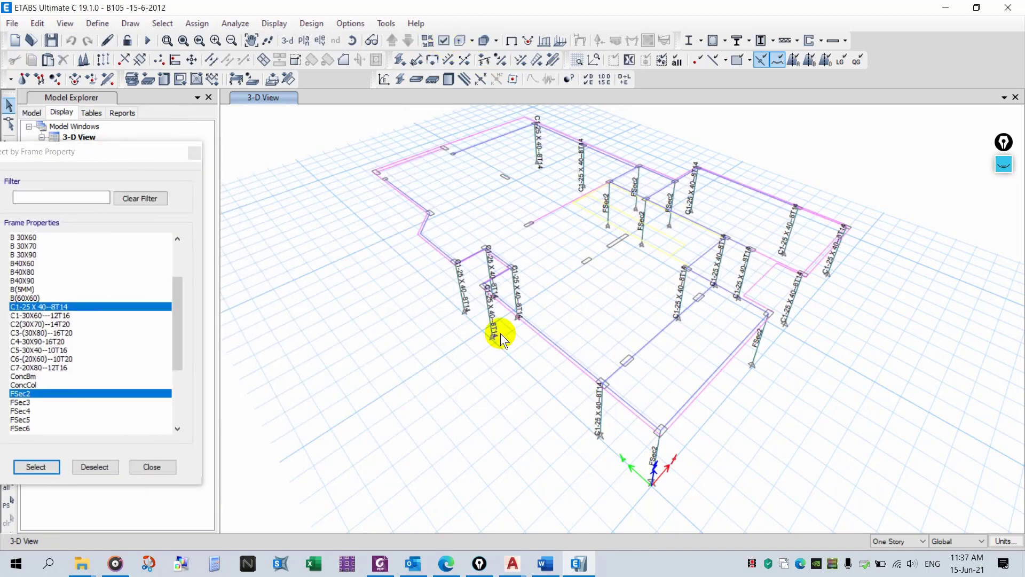
{"action": "left_click", "coordinate": [429, 40]}
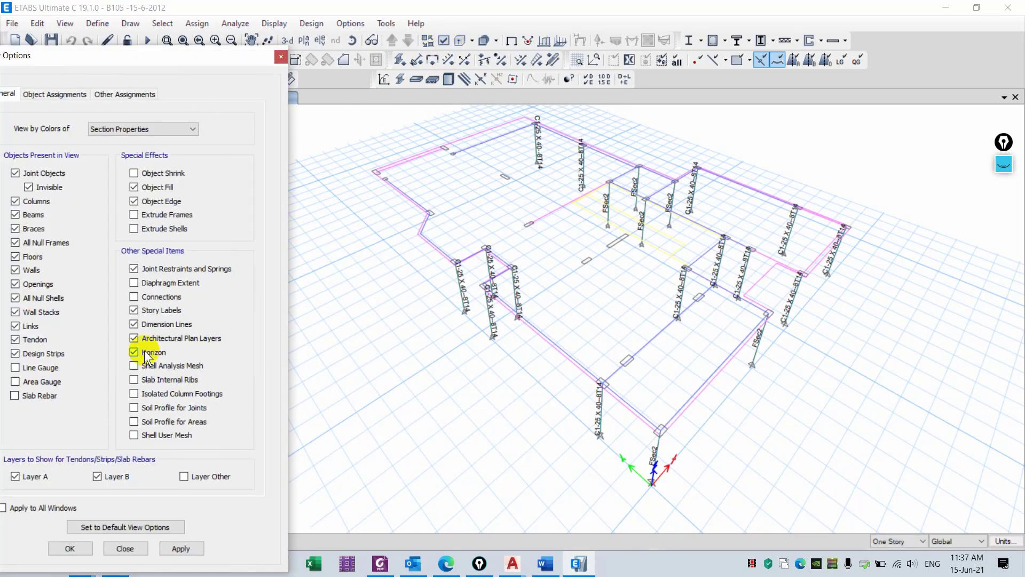
{"action": "left_click", "coordinate": [125, 548]}
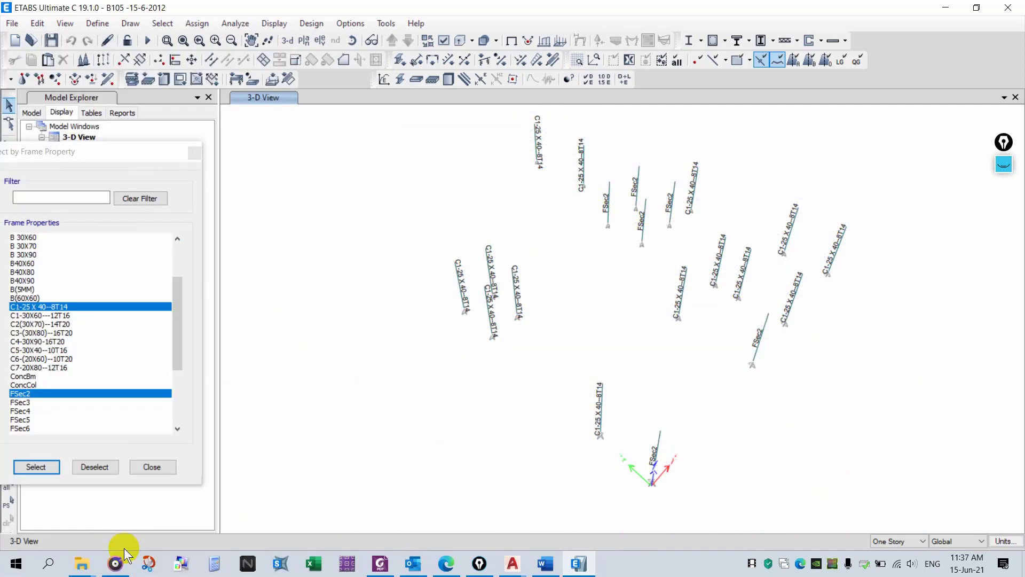
{"action": "left_click", "coordinate": [515, 43]}
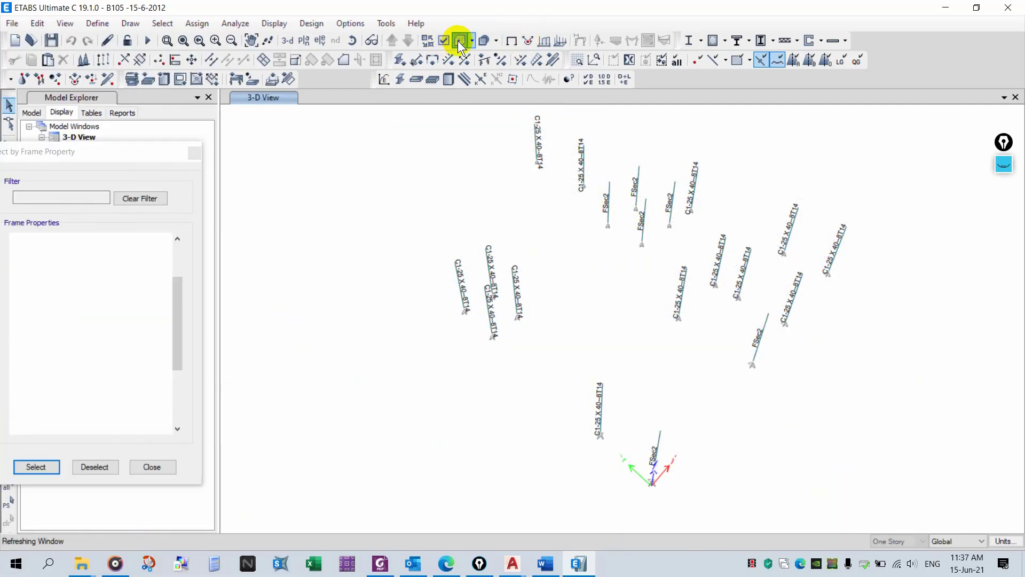
{"action": "middle_click_drag", "start_coordinate": [645, 302], "coordinate": [658, 338]}
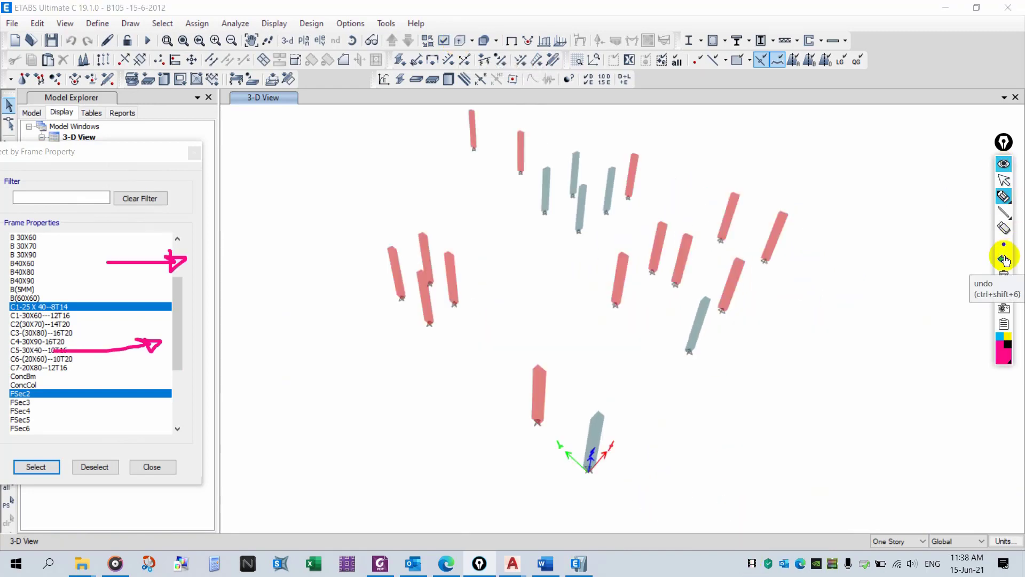
{"action": "left_click", "coordinate": [1004, 262]}
{"action": "left_click", "coordinate": [1004, 261]}
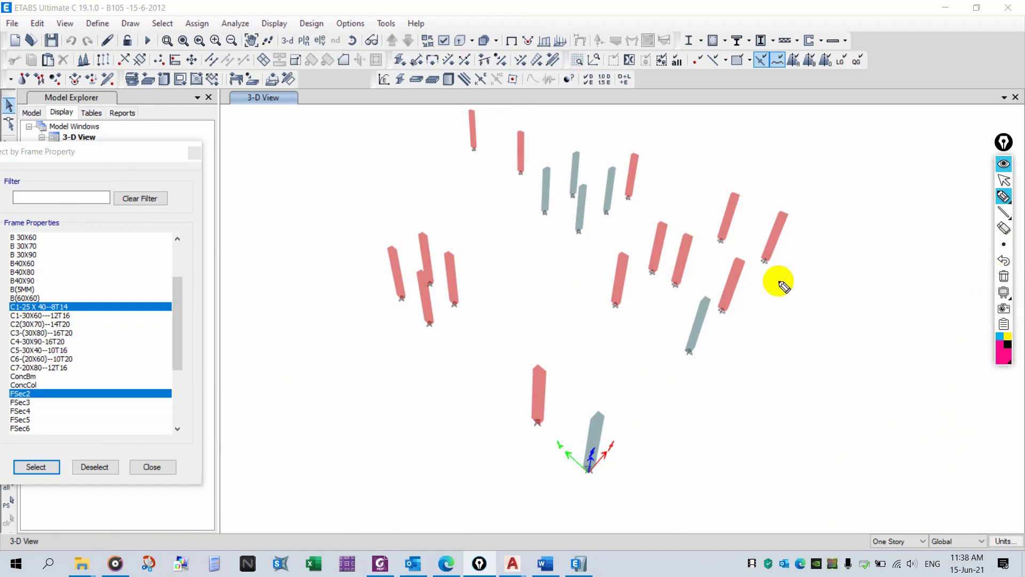
{"action": "mouse_move", "coordinate": [609, 463]}
{"action": "left_mouse_down"}
{"action": "mouse_move", "coordinate": [661, 419]}
{"action": "mouse_move", "coordinate": [666, 429]}
{"action": "left_mouse_up"}
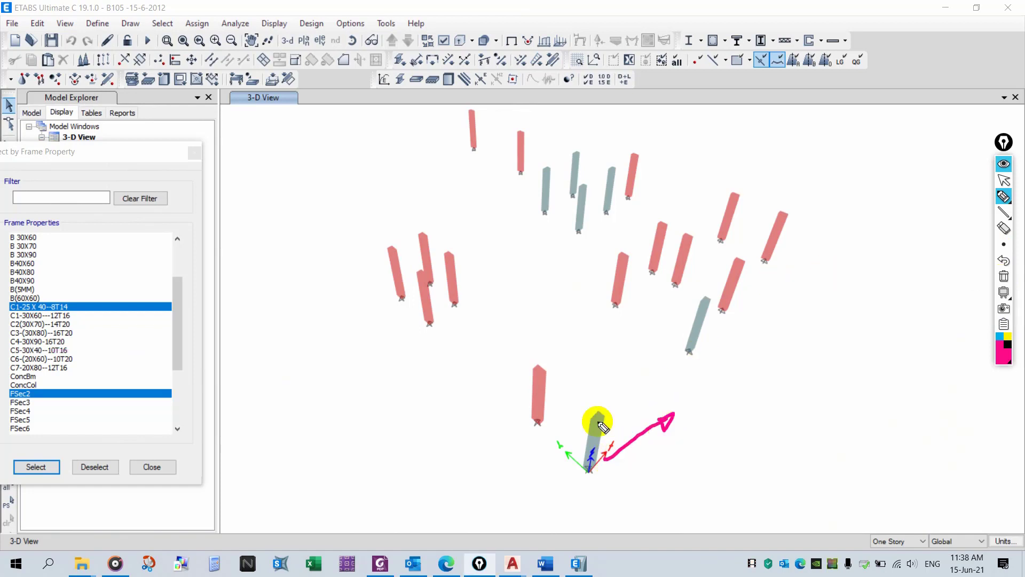
{"action": "mouse_move", "coordinate": [582, 384]}
{"action": "left_mouse_down"}
{"action": "mouse_move", "coordinate": [551, 339]}
{"action": "mouse_move", "coordinate": [556, 349]}
{"action": "left_mouse_up"}
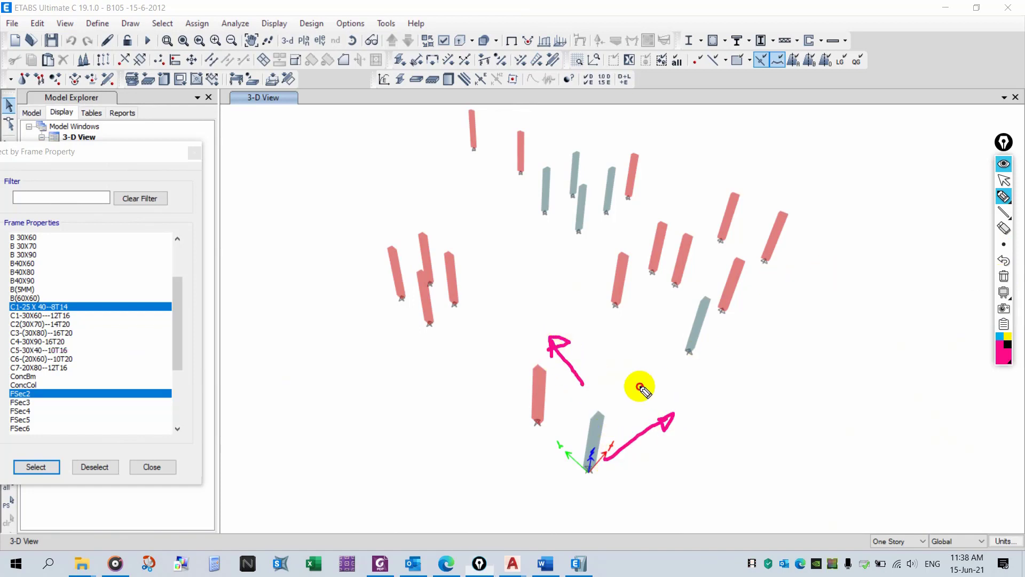
{"action": "mouse_move", "coordinate": [643, 389]}
{"action": "left_mouse_down"}
{"action": "mouse_move", "coordinate": [640, 402]}
{"action": "mouse_move", "coordinate": [664, 405]}
{"action": "left_mouse_up"}
{"action": "left_click_drag", "start_coordinate": [510, 349], "coordinate": [517, 372]}
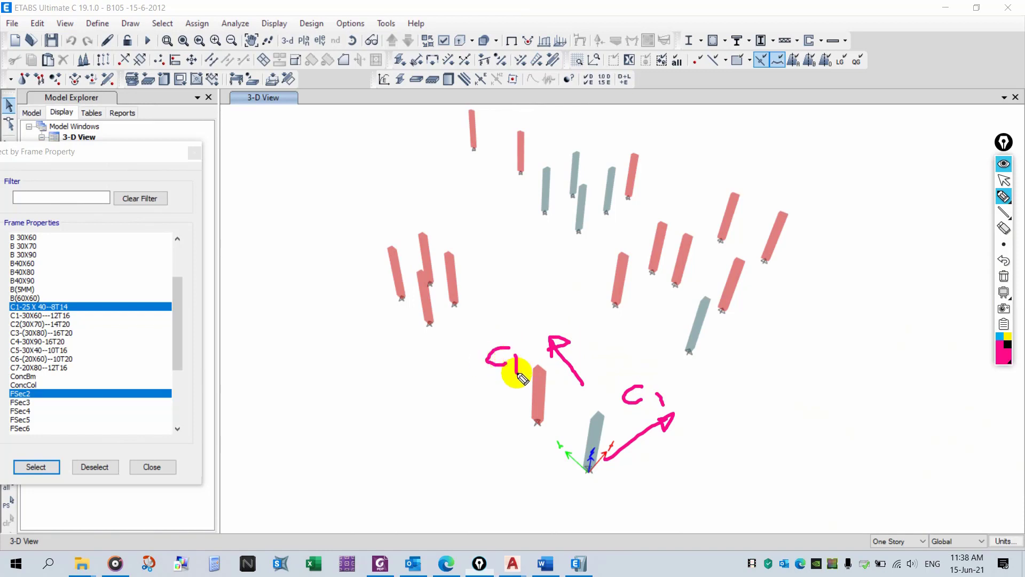
{"action": "left_click", "coordinate": [1004, 286]}
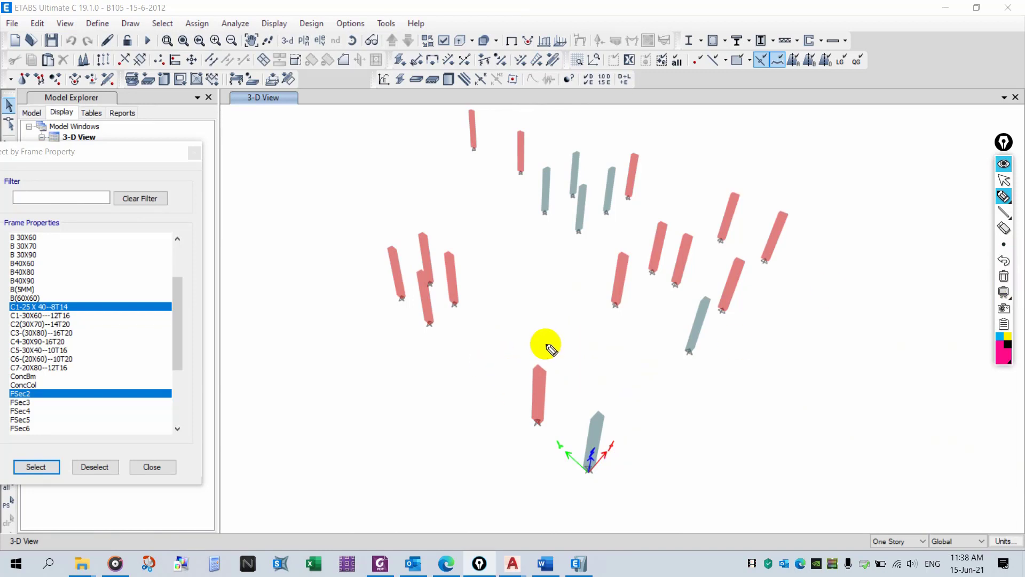
{"action": "left_click", "coordinate": [1004, 163]}
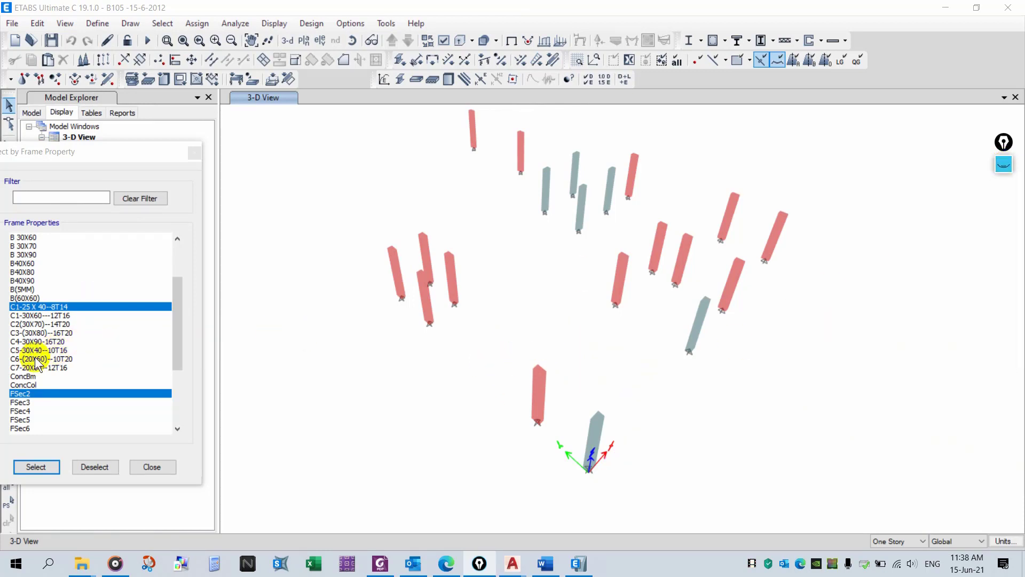
- Select only the FSec2 columns, isolate them, and assign them the C1-25 X 40--8T14 section
{"action": "left_click", "coordinate": [45, 468]}
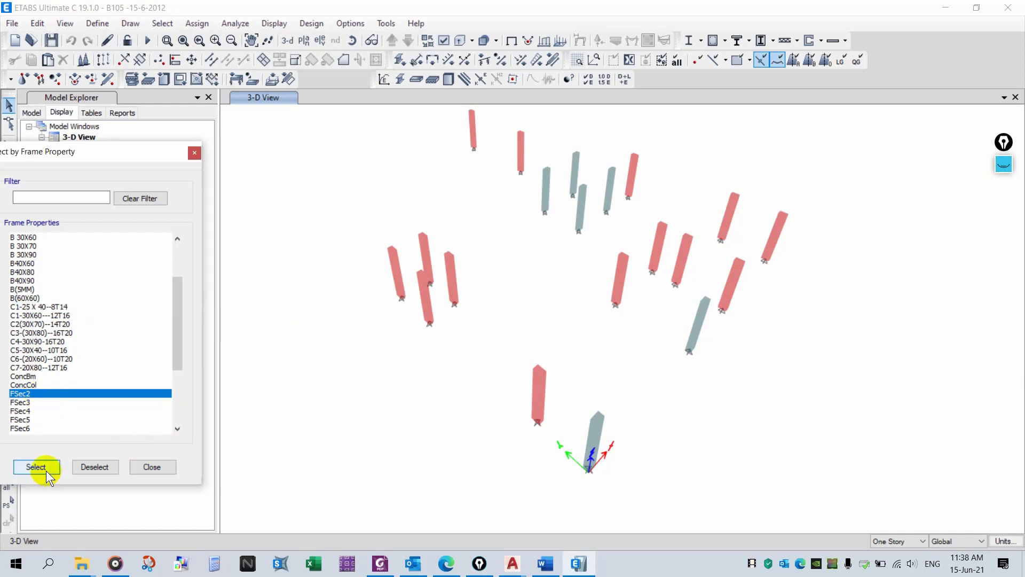
{"action": "right_click", "coordinate": [367, 396]}
{"action": "left_click", "coordinate": [426, 423]}
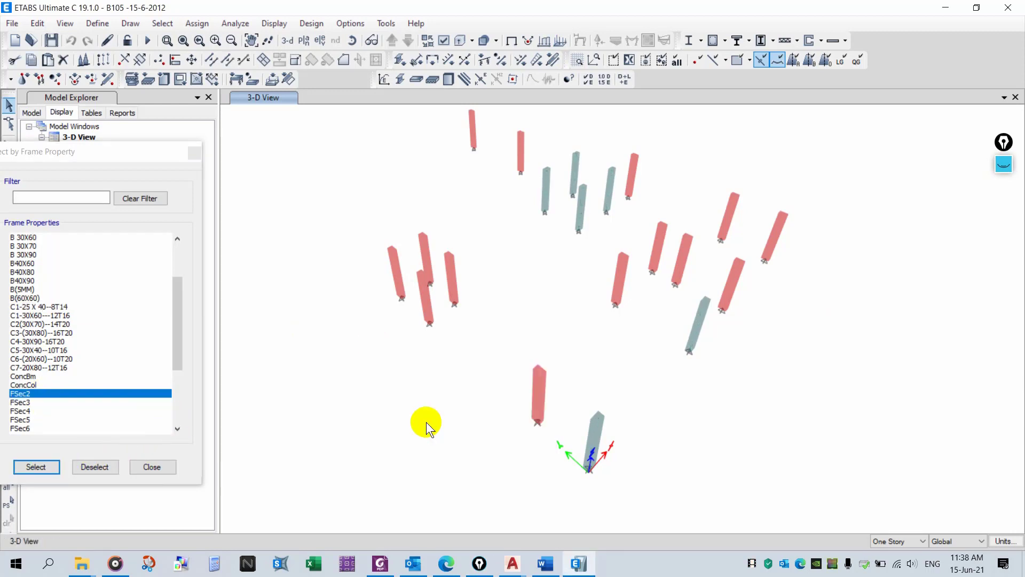
{"action": "scroll", "coordinate": [642, 323], "scroll_direction": "down", "scroll_amount": 3}
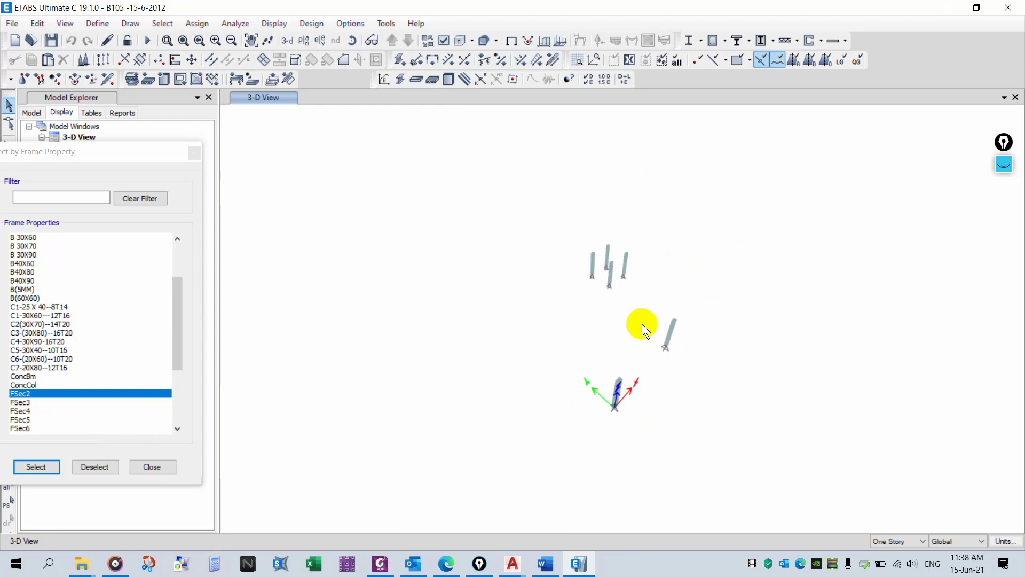
{"action": "left_click_drag", "start_coordinate": [526, 440], "coordinate": [525, 440]}
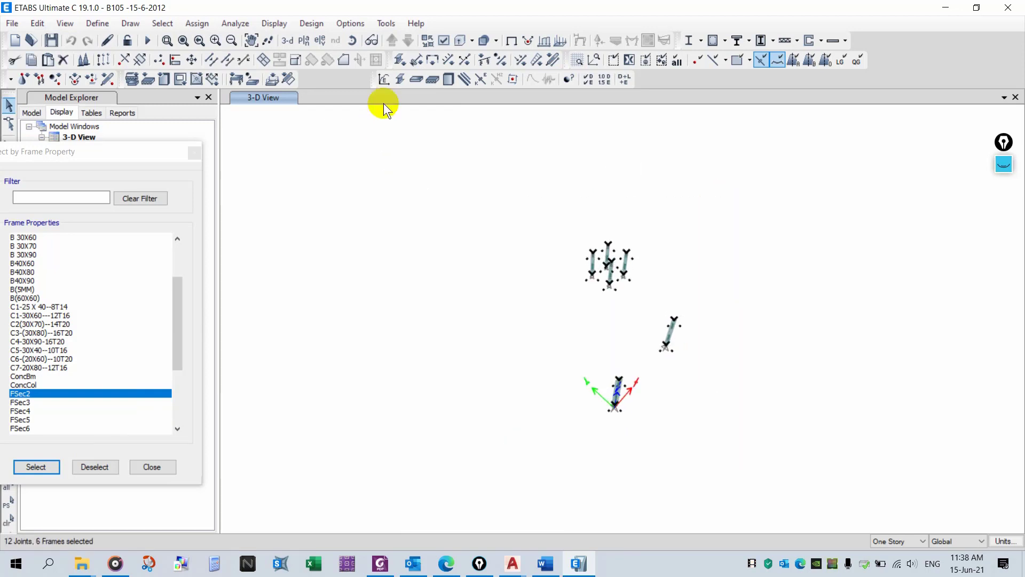
{"action": "left_click", "coordinate": [398, 60]}
{"action": "left_click", "coordinate": [485, 338]}
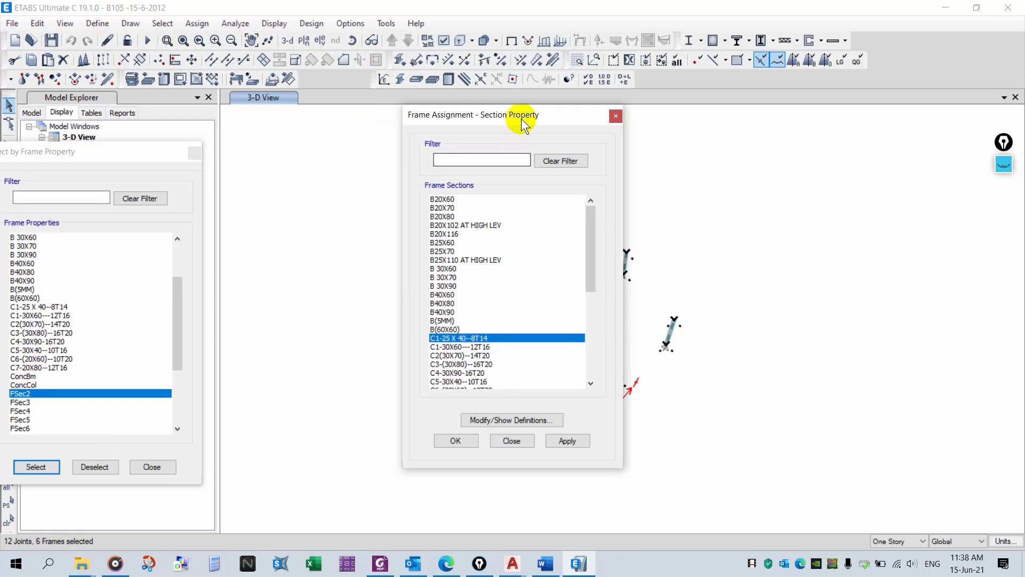
{"action": "left_click_drag", "start_coordinate": [525, 122], "coordinate": [341, 168]}
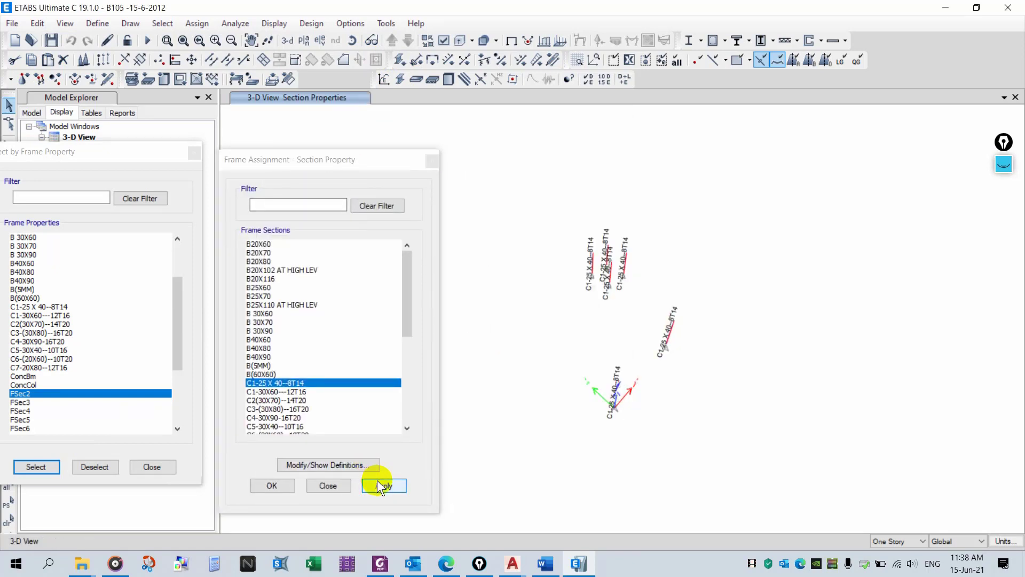
- Check the reassigned columns in extruded view and reselect all six with a window
{"action": "scroll", "coordinate": [618, 415], "scroll_direction": "up", "scroll_amount": 3}
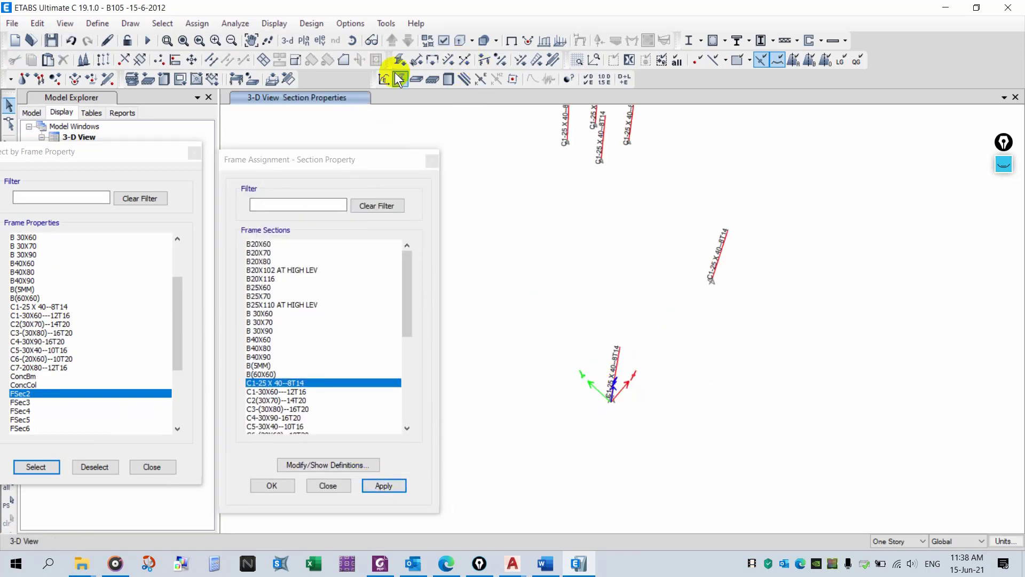
{"action": "left_click", "coordinate": [505, 43]}
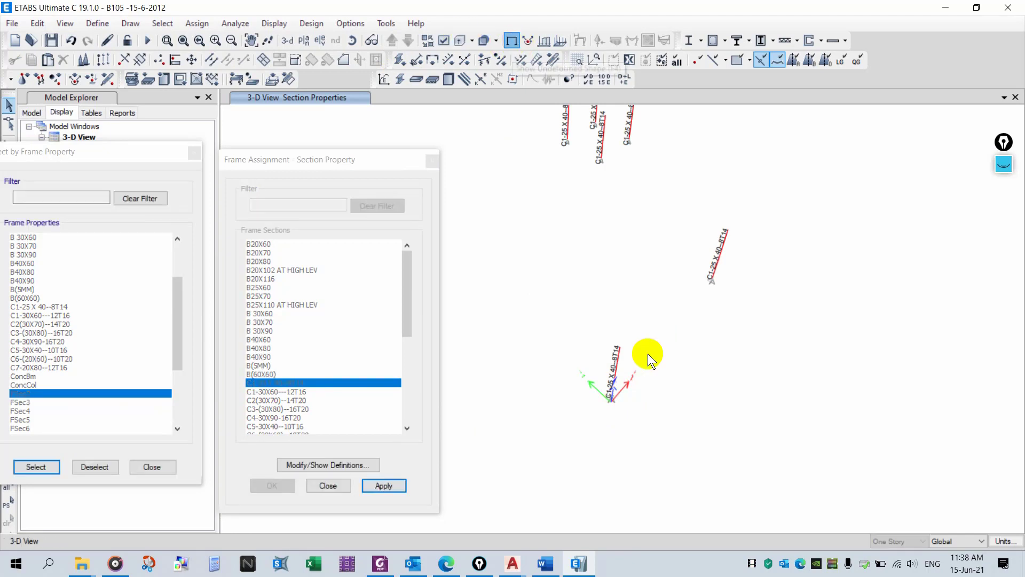
{"action": "left_click", "coordinate": [463, 42]}
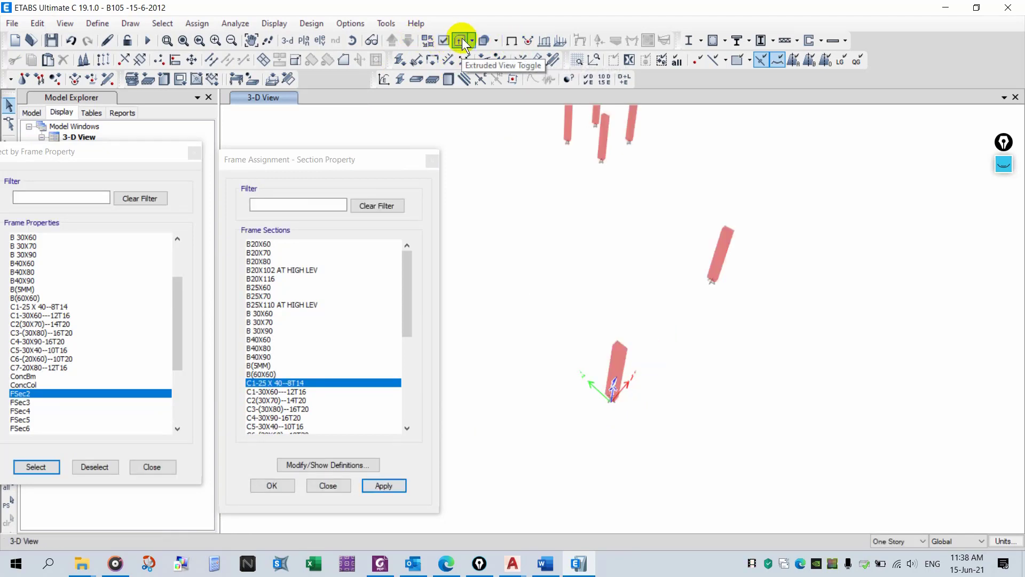
{"action": "scroll", "coordinate": [678, 341], "scroll_direction": "down", "scroll_amount": 3}
{"action": "left_click_drag", "start_coordinate": [778, 144], "coordinate": [601, 398]}
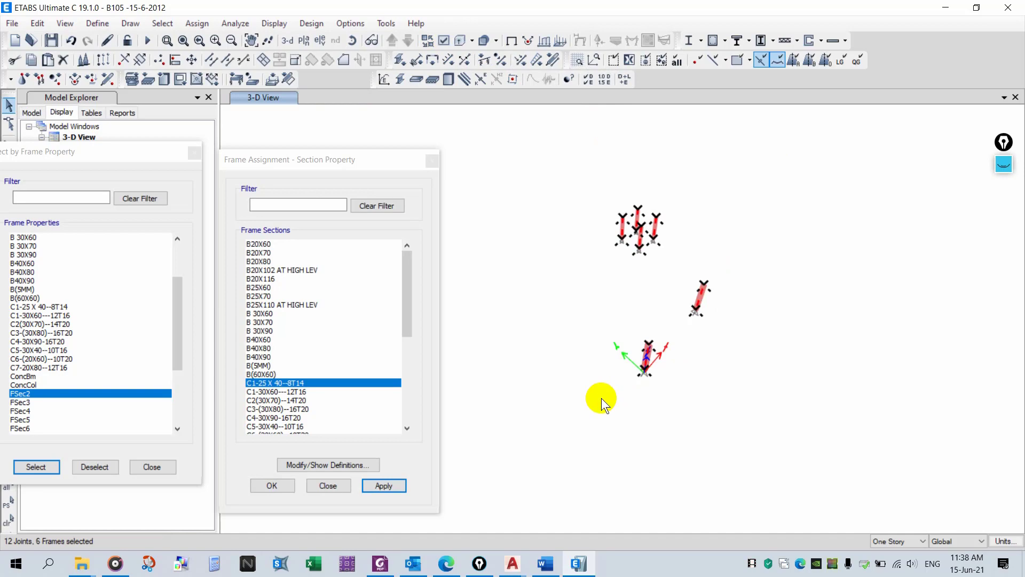
- Assign a local-axis angle of 90 degrees to the six selected C1-25 X 40--8T14 columns
{"action": "left_click", "coordinate": [197, 24]}
{"action": "mouse_move", "coordinate": [265, 58]}
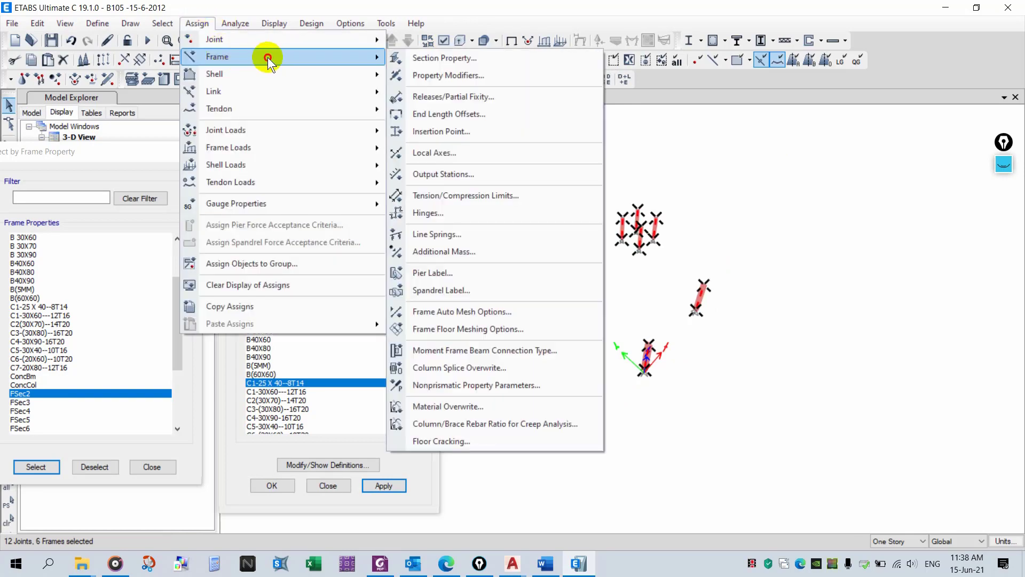
{"action": "left_click", "coordinate": [517, 153]}
{"action": "left_click_drag", "start_coordinate": [573, 171], "coordinate": [469, 174]}
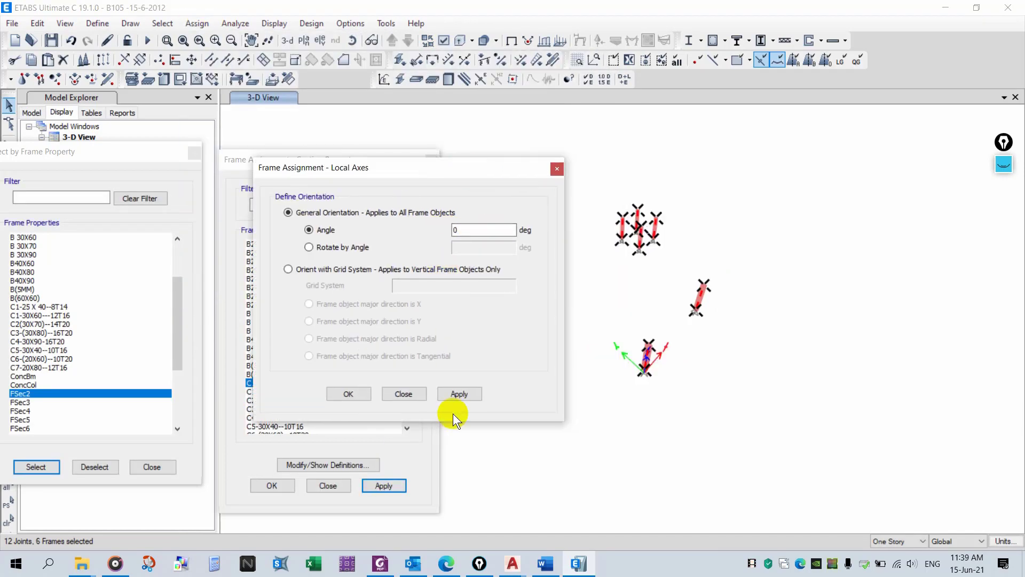
{"action": "left_click", "coordinate": [465, 396]}
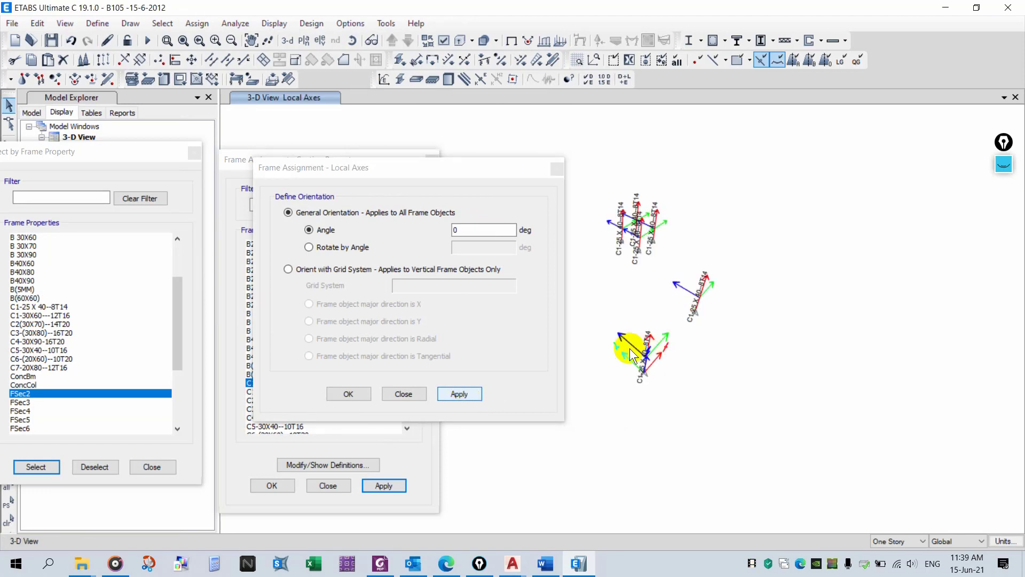
{"action": "left_click", "coordinate": [459, 40]}
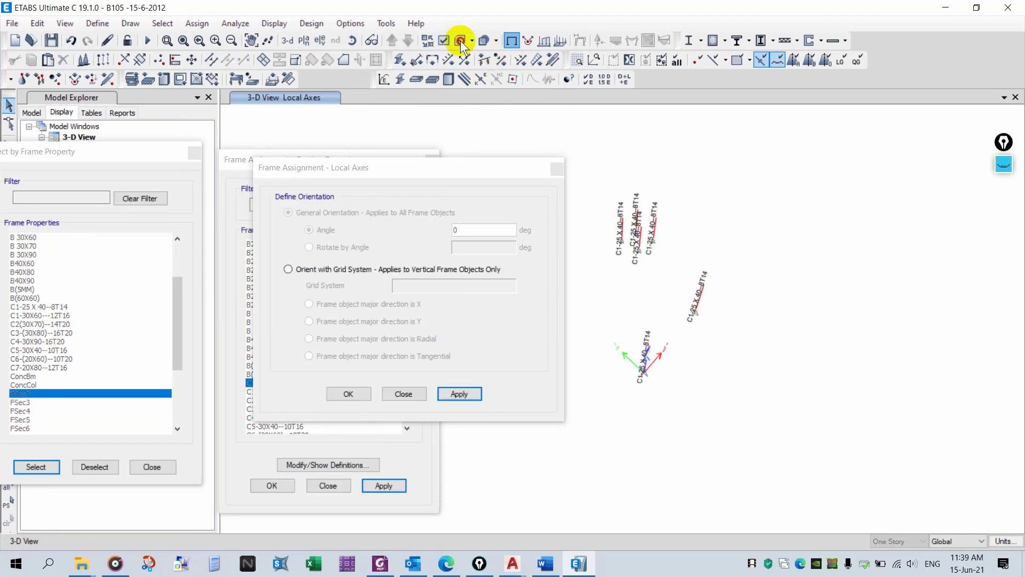
{"action": "scroll", "coordinate": [646, 335], "scroll_direction": "up", "scroll_amount": 2}
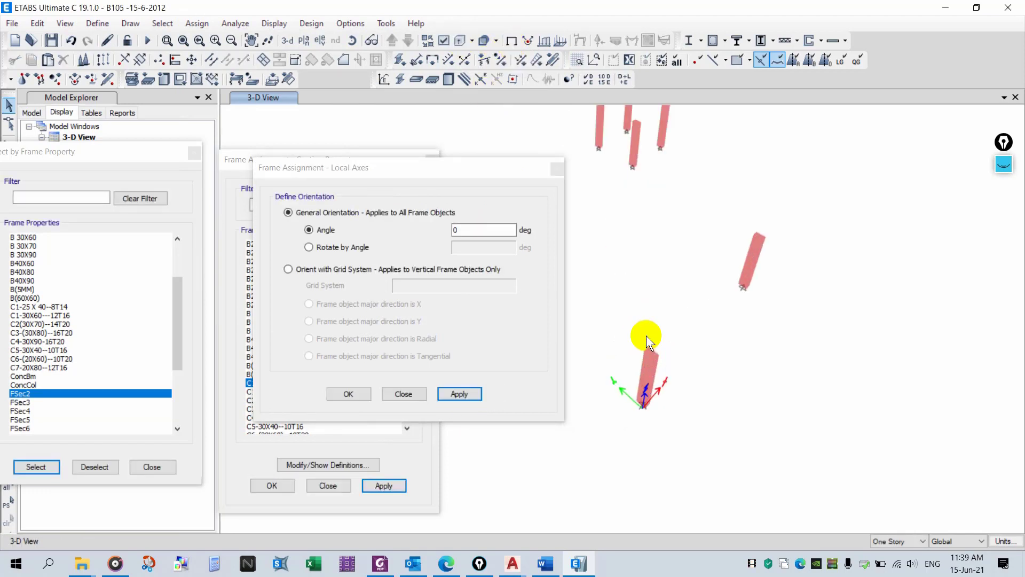
{"action": "scroll", "coordinate": [706, 360], "scroll_direction": "down", "scroll_amount": 3}
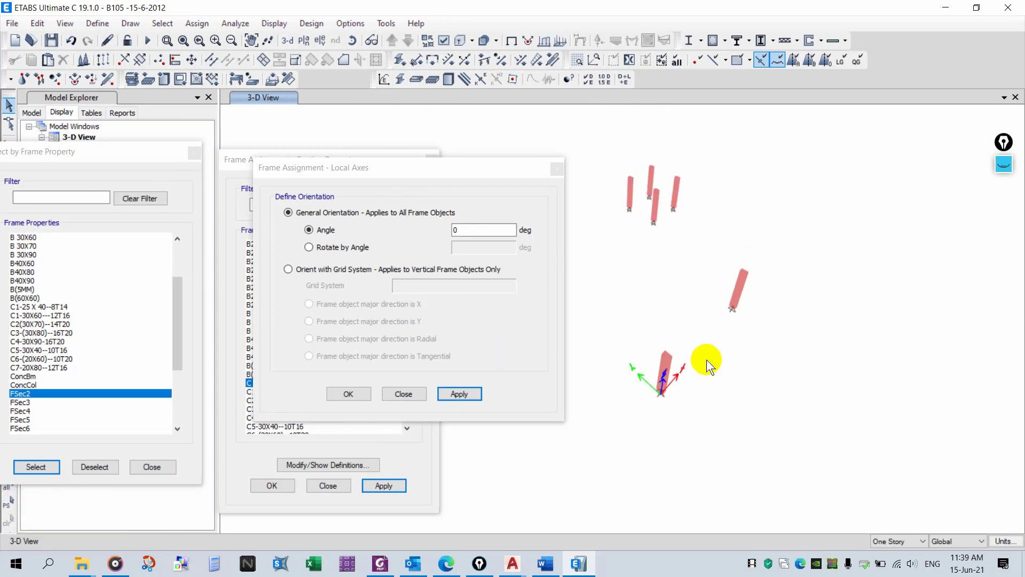
{"action": "left_click_drag", "start_coordinate": [790, 193], "coordinate": [639, 389]}
{"action": "left_click", "coordinate": [445, 228]}
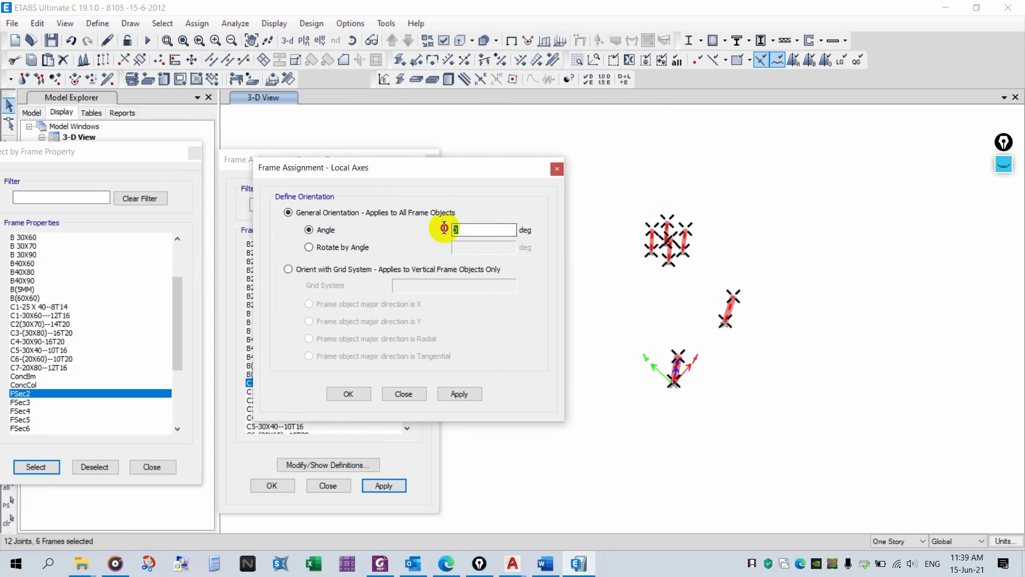
{"action": "left_click", "coordinate": [473, 393]}
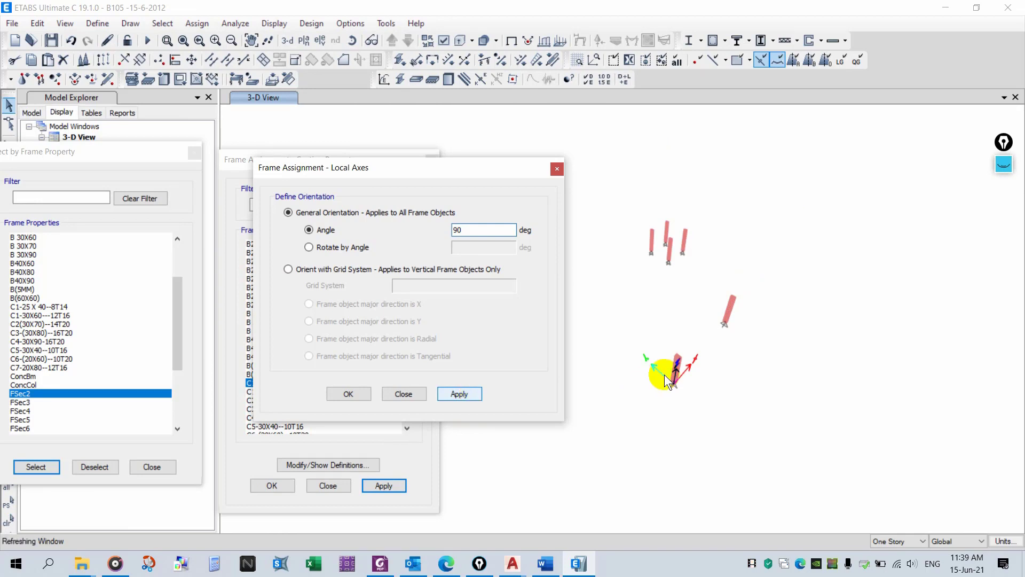
- Check the rotated columns with their section labels and in extruded view
{"action": "left_click", "coordinate": [461, 40]}
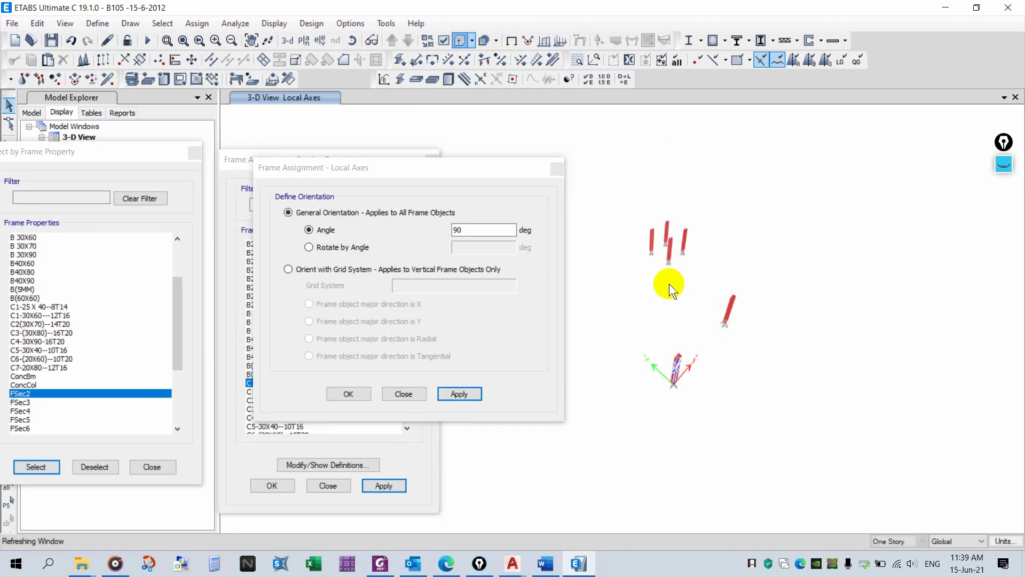
{"action": "scroll", "coordinate": [670, 283], "scroll_direction": "up", "scroll_amount": 3}
{"action": "left_click", "coordinate": [1004, 141]}
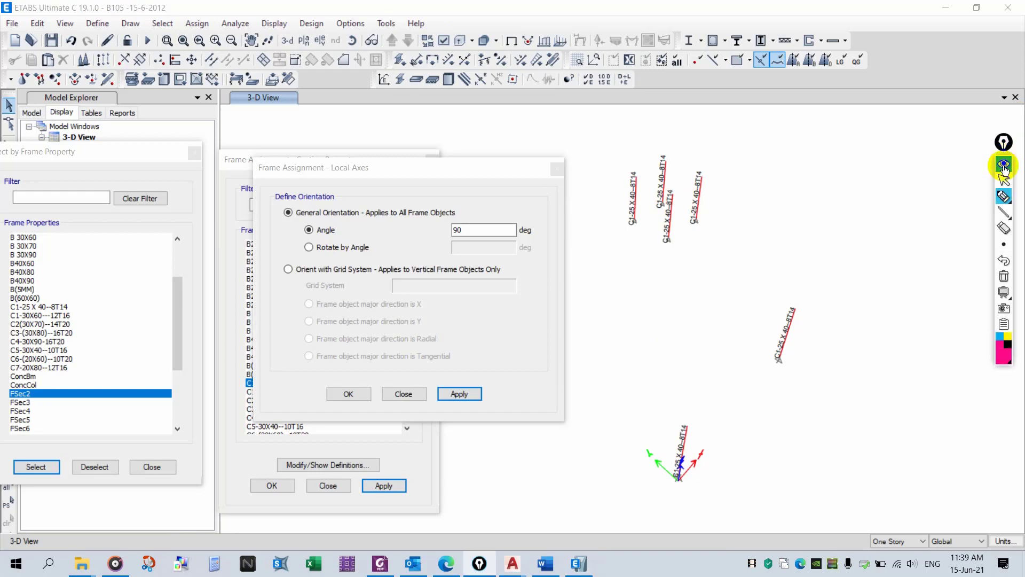
{"action": "mouse_move", "coordinate": [765, 410]}
{"action": "left_mouse_down"}
{"action": "mouse_move", "coordinate": [819, 362]}
{"action": "mouse_move", "coordinate": [828, 368]}
{"action": "left_mouse_up"}
{"action": "left_click", "coordinate": [1008, 168]}
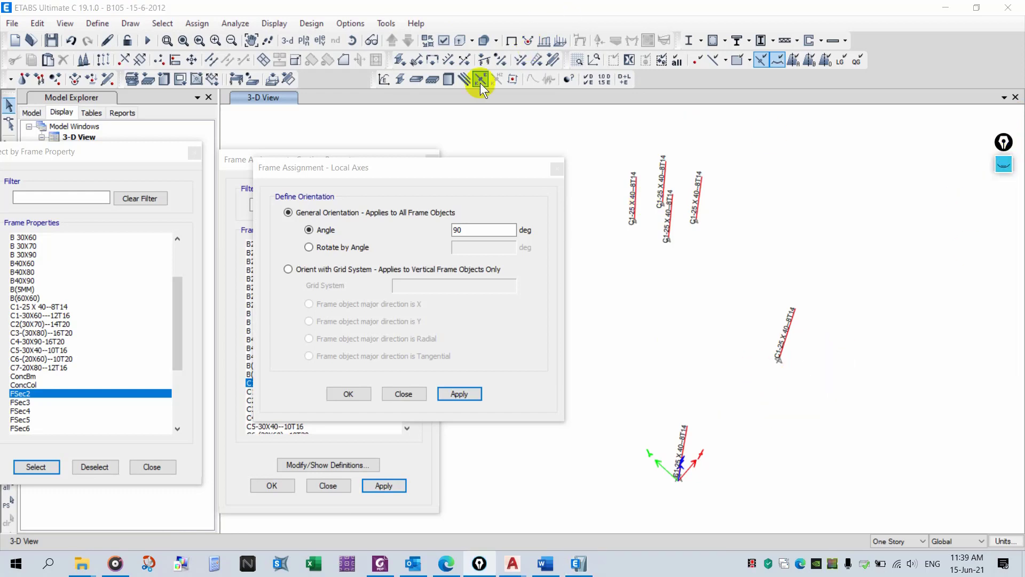
{"action": "left_click", "coordinate": [513, 40]}
{"action": "left_click", "coordinate": [464, 40]}
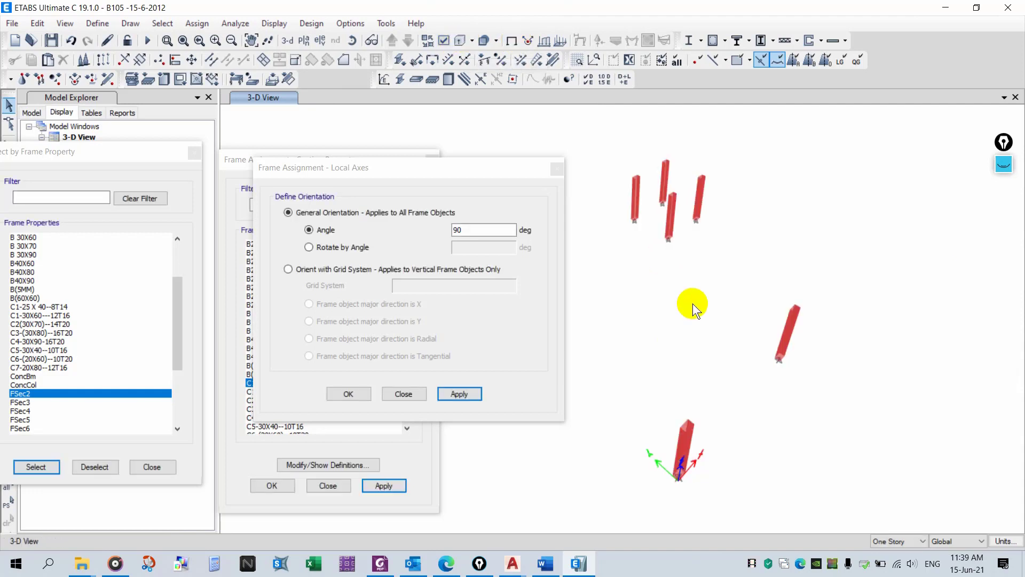
{"action": "right_click", "coordinate": [708, 347]}
{"action": "left_click", "coordinate": [719, 481]}
{"action": "middle_click_drag", "start_coordinate": [747, 392], "coordinate": [864, 403]}
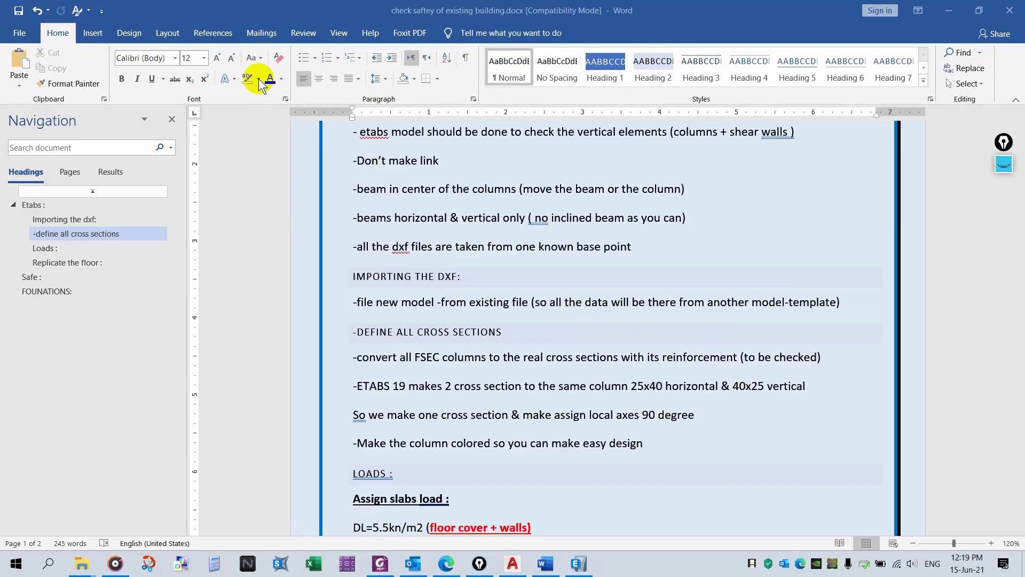
- Highlight the note about colouring the columns for easy design in yellow
{"action": "left_click", "coordinate": [259, 78]}
{"action": "left_click", "coordinate": [251, 90]}
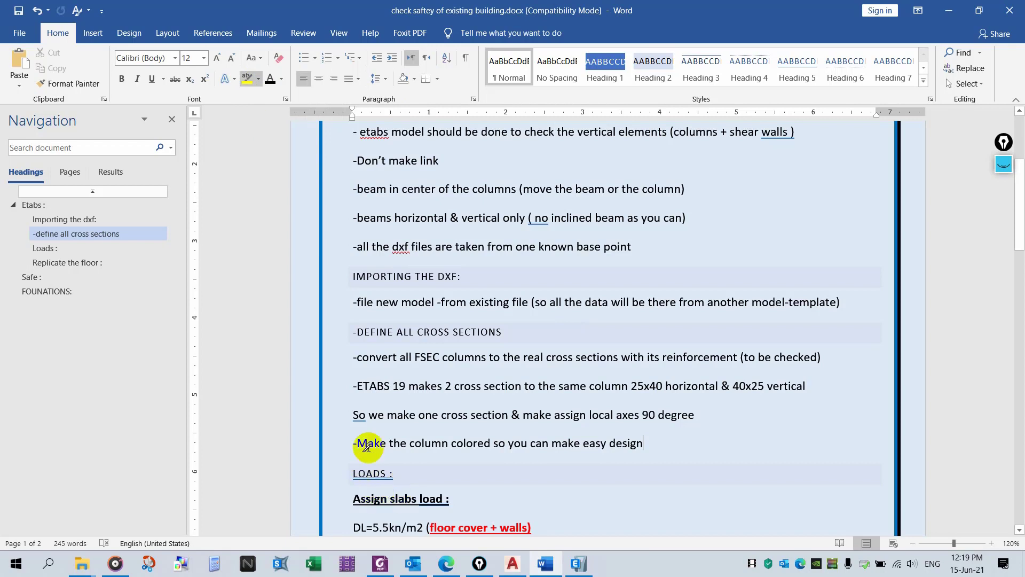
{"action": "mouse_move", "coordinate": [353, 444]}
{"action": "left_mouse_down"}
{"action": "mouse_move", "coordinate": [652, 446]}
{"action": "mouse_move", "coordinate": [635, 442]}
{"action": "left_mouse_up"}
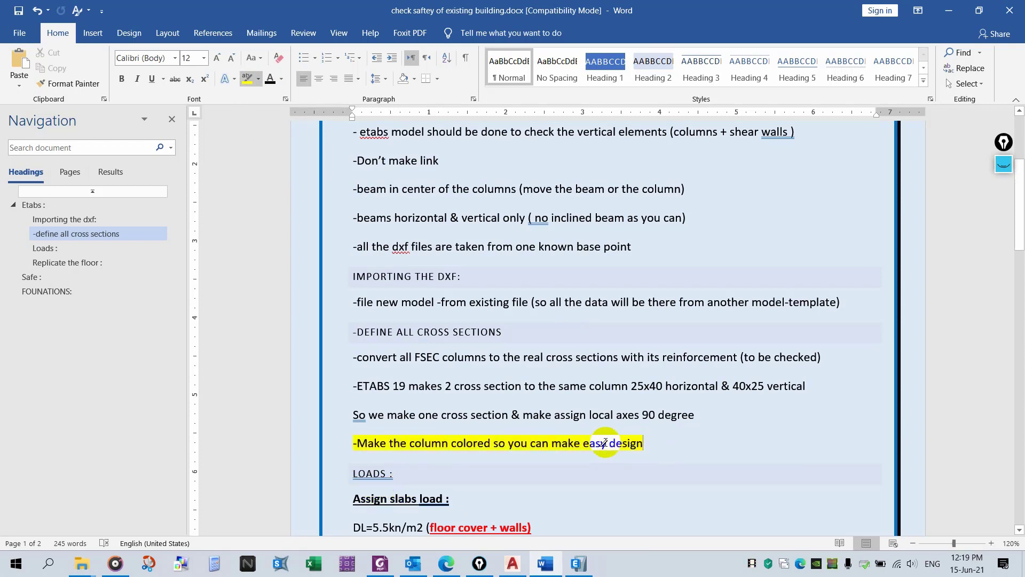
- Hide the beams in the 3-D view so only the columns, coloured by section property, are shown
{"action": "left_click", "coordinate": [578, 564]}
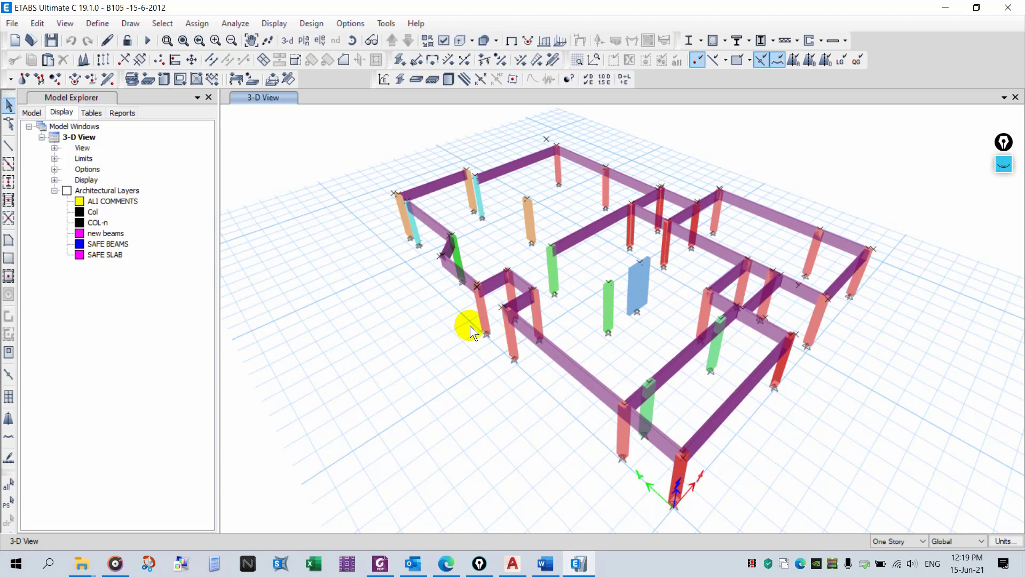
{"action": "left_click", "coordinate": [443, 40]}
{"action": "left_click", "coordinate": [48, 215]}
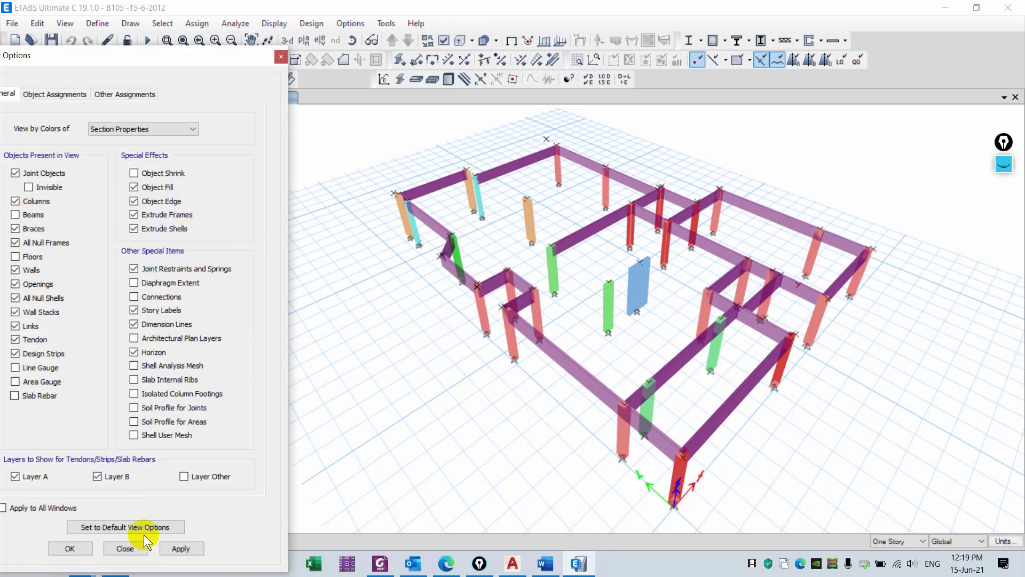
{"action": "left_click", "coordinate": [166, 548]}
- Review the column colours by section property in the 3-D view
{"action": "left_click", "coordinate": [1003, 164]}
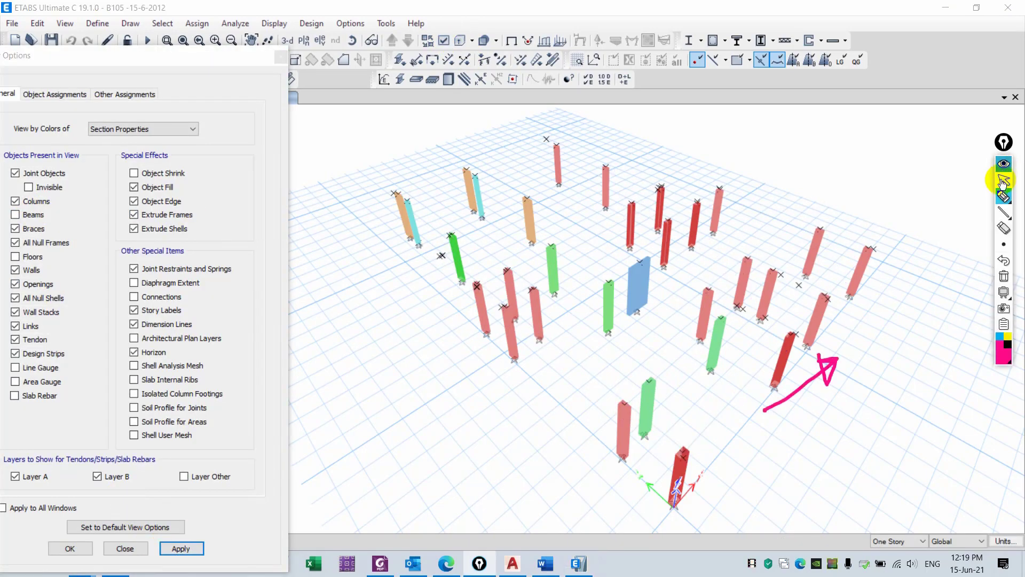
{"action": "left_click", "coordinate": [1001, 277]}
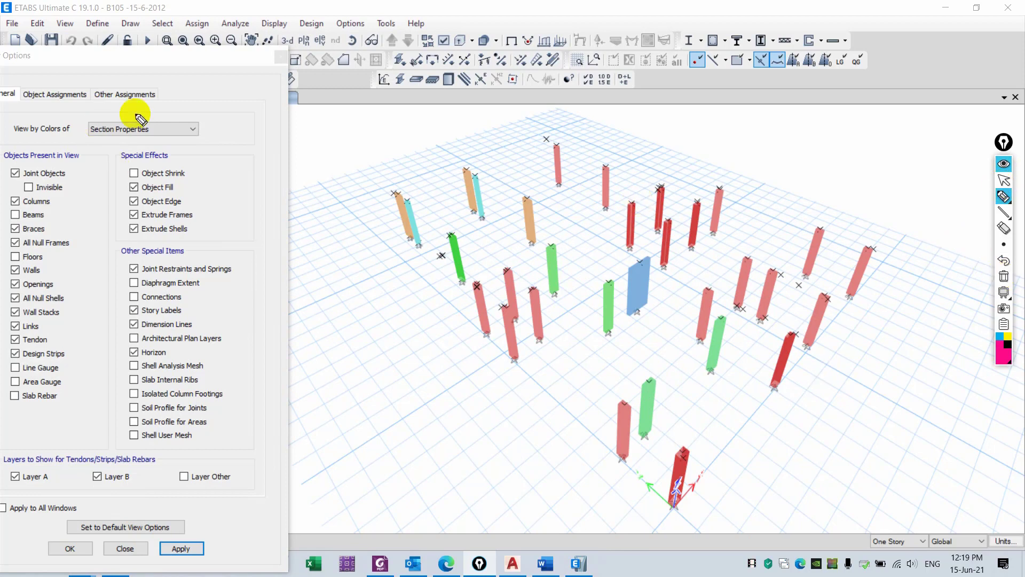
{"action": "mouse_move", "coordinate": [138, 113]}
{"action": "left_mouse_down"}
{"action": "mouse_move", "coordinate": [80, 126]}
{"action": "mouse_move", "coordinate": [198, 134]}
{"action": "mouse_move", "coordinate": [140, 110]}
{"action": "left_mouse_up"}
{"action": "mouse_move", "coordinate": [193, 147]}
{"action": "left_mouse_down"}
{"action": "mouse_move", "coordinate": [300, 201]}
{"action": "mouse_move", "coordinate": [356, 201]}
{"action": "mouse_move", "coordinate": [368, 233]}
{"action": "left_mouse_up"}
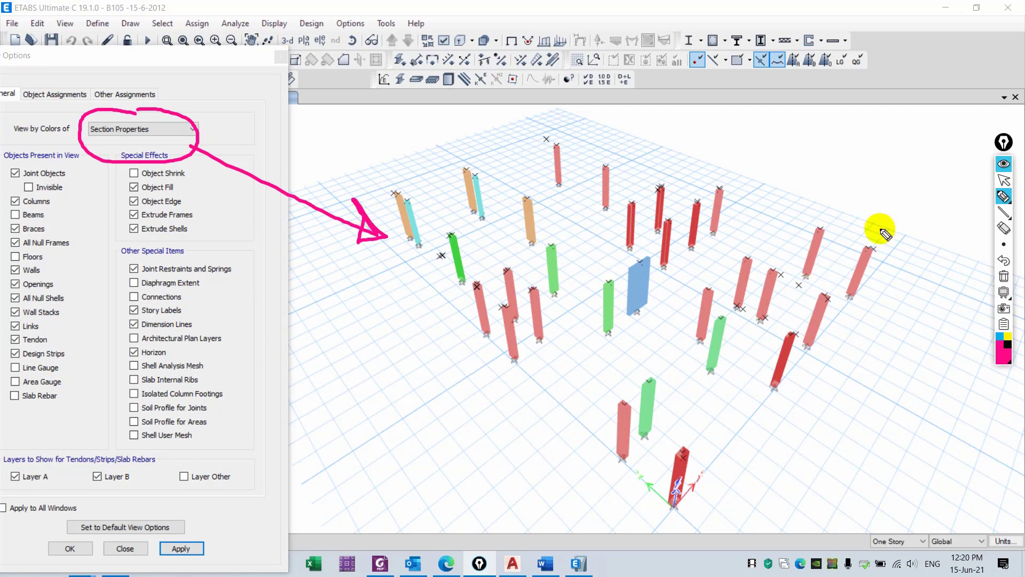
{"action": "left_click", "coordinate": [1003, 276]}
{"action": "left_click", "coordinate": [1004, 165]}
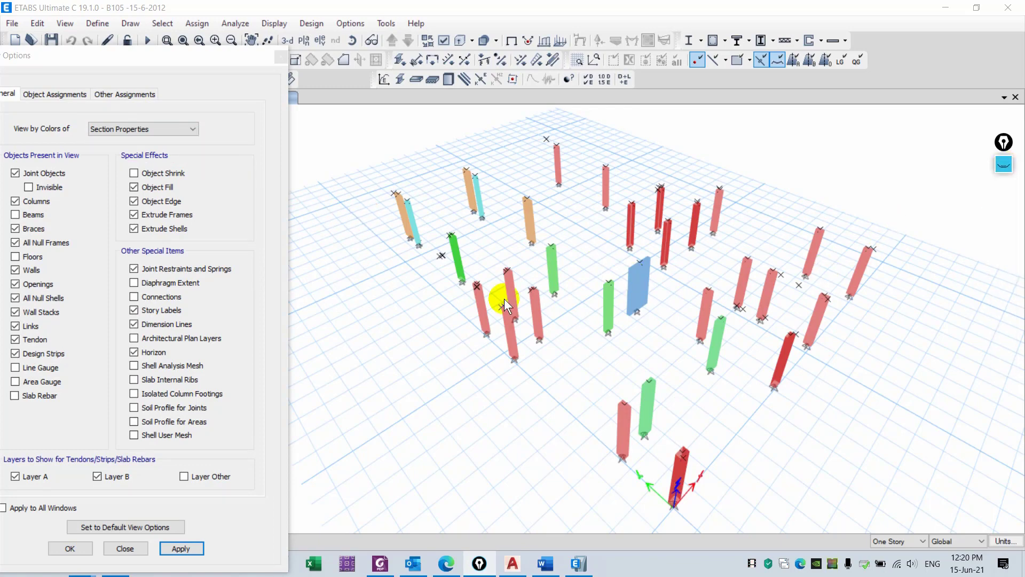
{"action": "left_click", "coordinate": [280, 58]}
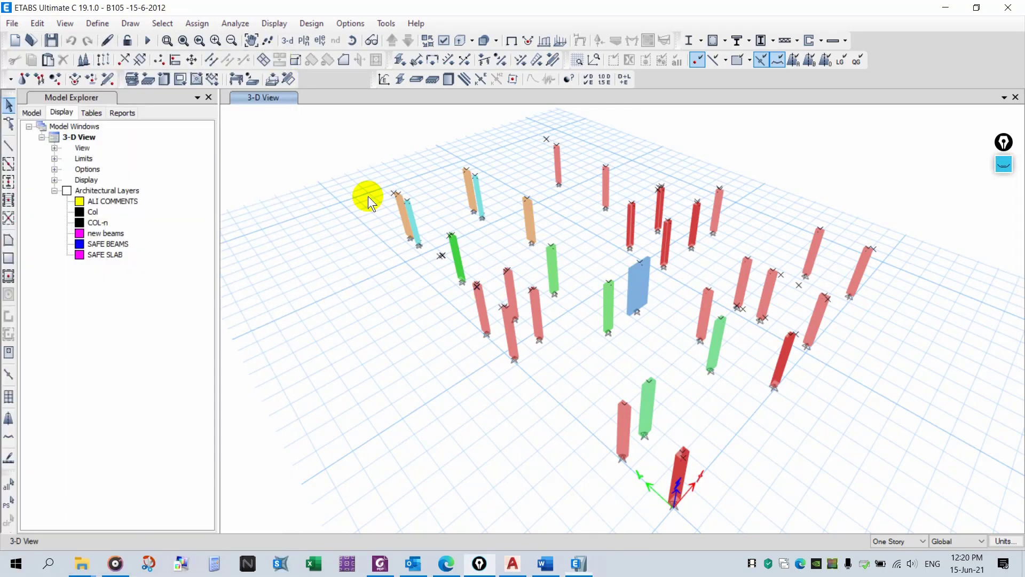
{"action": "middle_click_drag", "start_coordinate": [586, 332], "coordinate": [531, 319]}
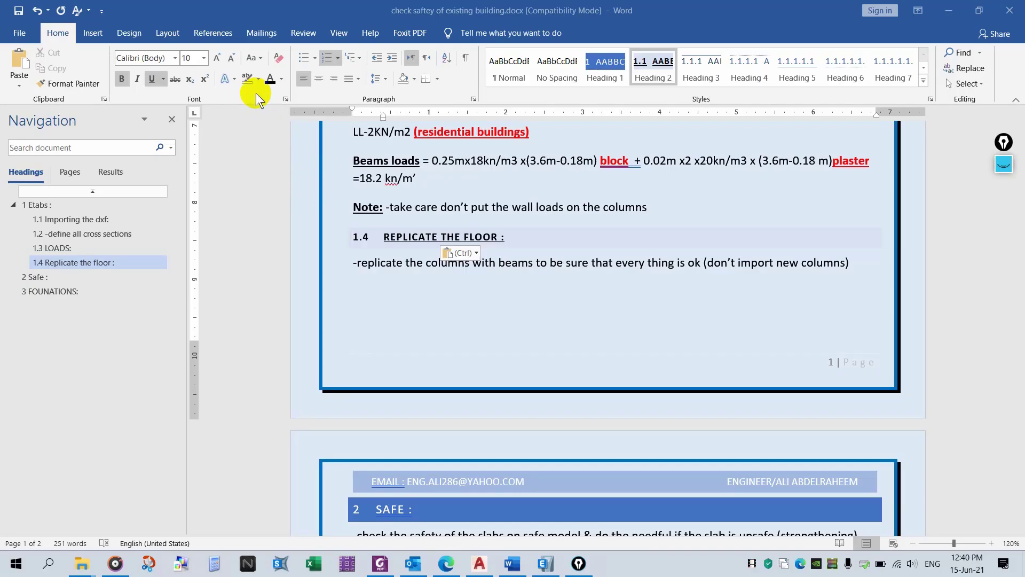
- Highlight the REPLICATE THE FLOOR heading and its paragraph in yellow, then save the document
{"action": "left_click", "coordinate": [259, 78]}
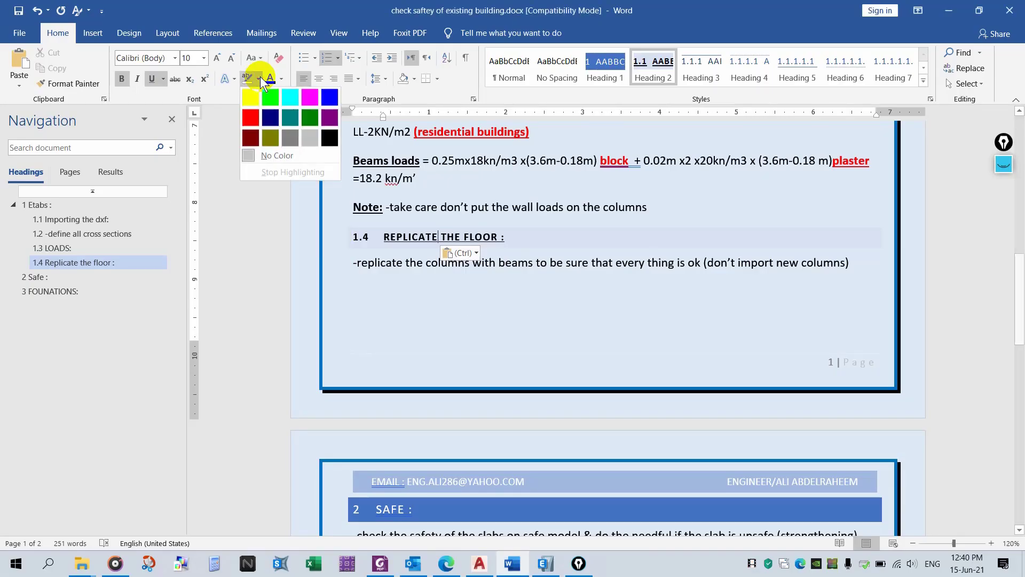
{"action": "left_click", "coordinate": [255, 103]}
{"action": "left_click_drag", "start_coordinate": [383, 236], "coordinate": [510, 237]}
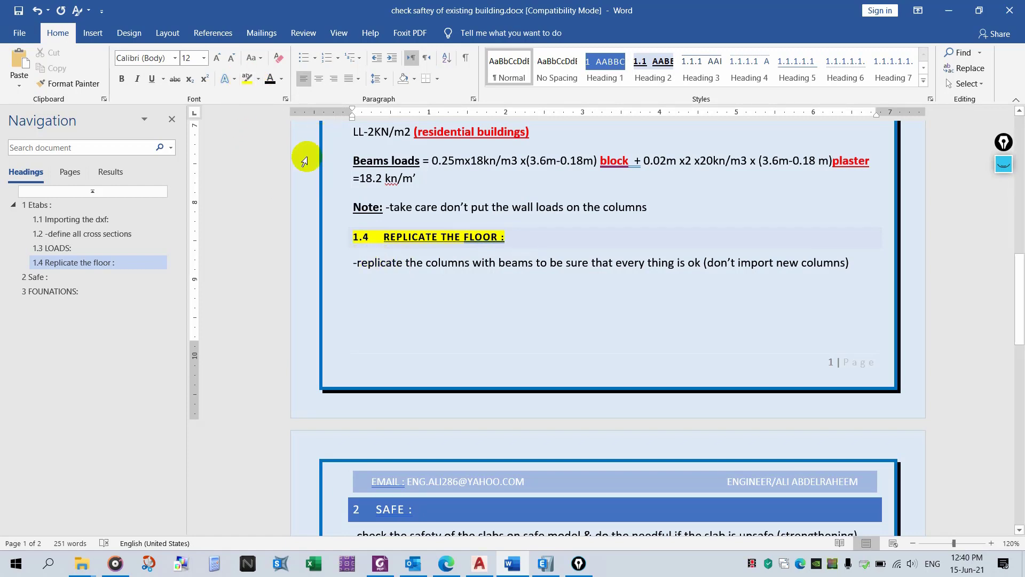
{"action": "triple_click", "coordinate": [364, 270]}
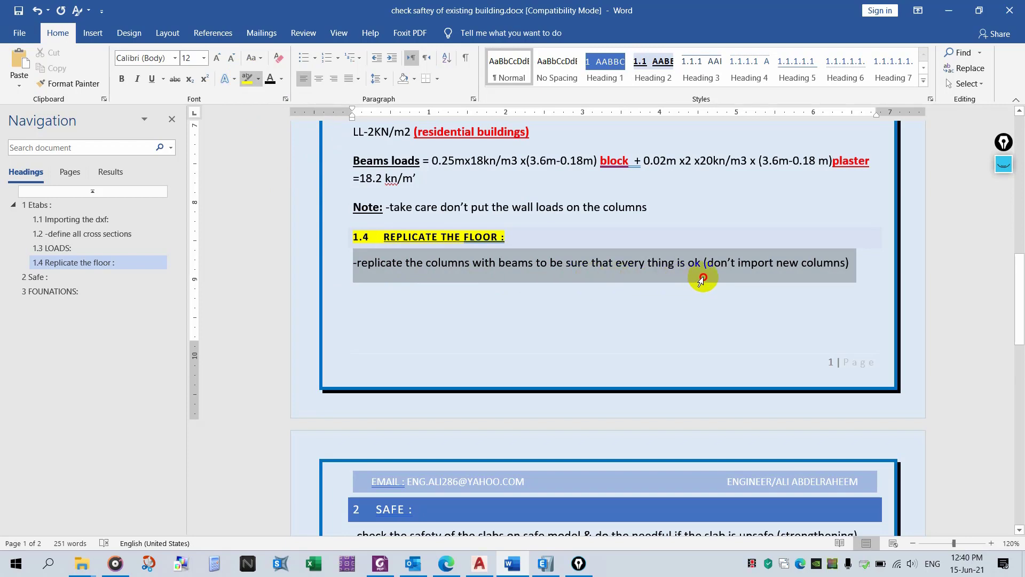
{"action": "left_click", "coordinate": [748, 278]}
{"action": "key", "text": "ctrl+s"}
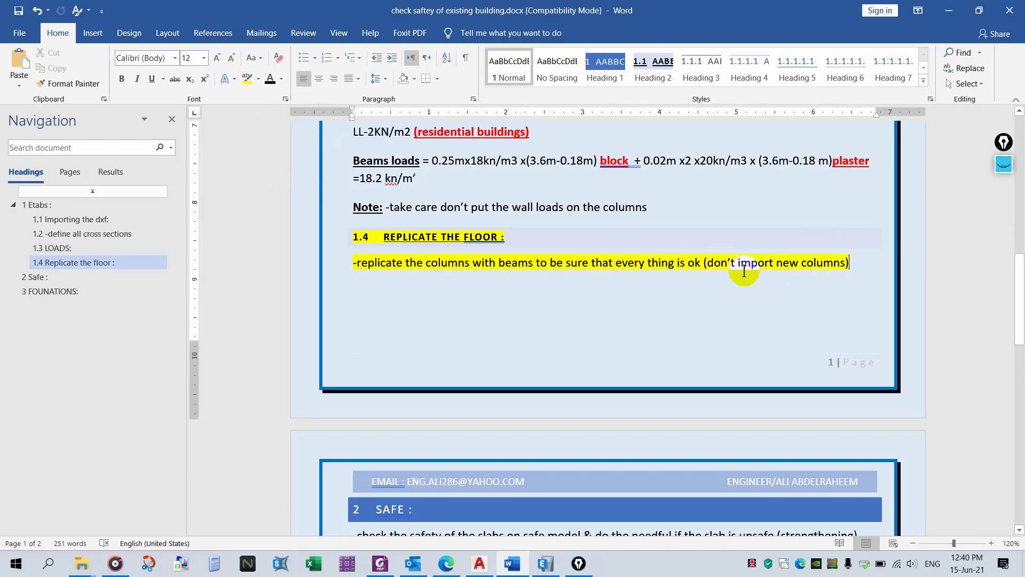
- Show the beams again in the 3-D view
{"action": "left_click", "coordinate": [556, 567]}
{"action": "scroll", "coordinate": [549, 320], "scroll_direction": "down", "scroll_amount": 2}
{"action": "left_click", "coordinate": [443, 40]}
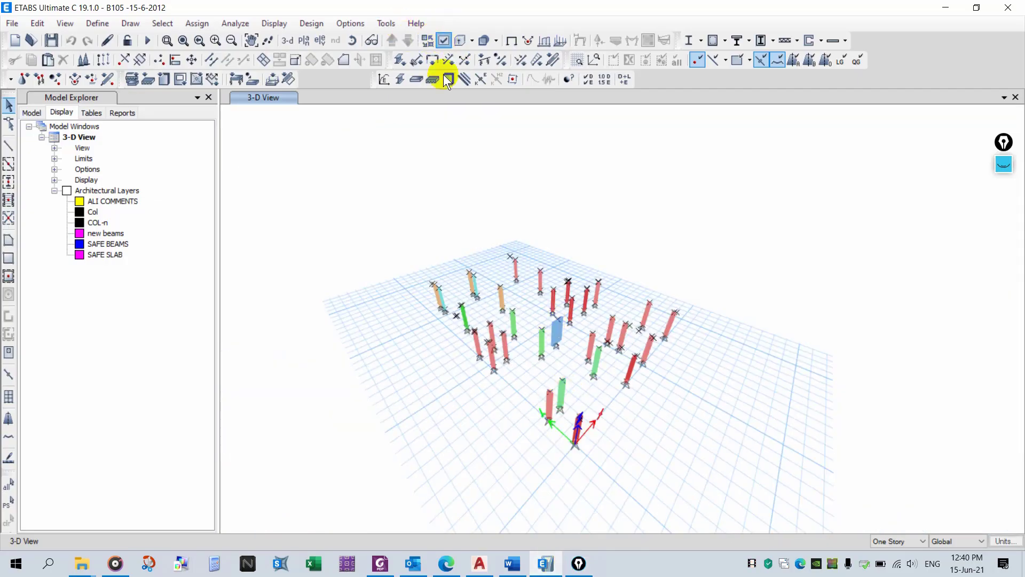
{"action": "left_click", "coordinate": [35, 212]}
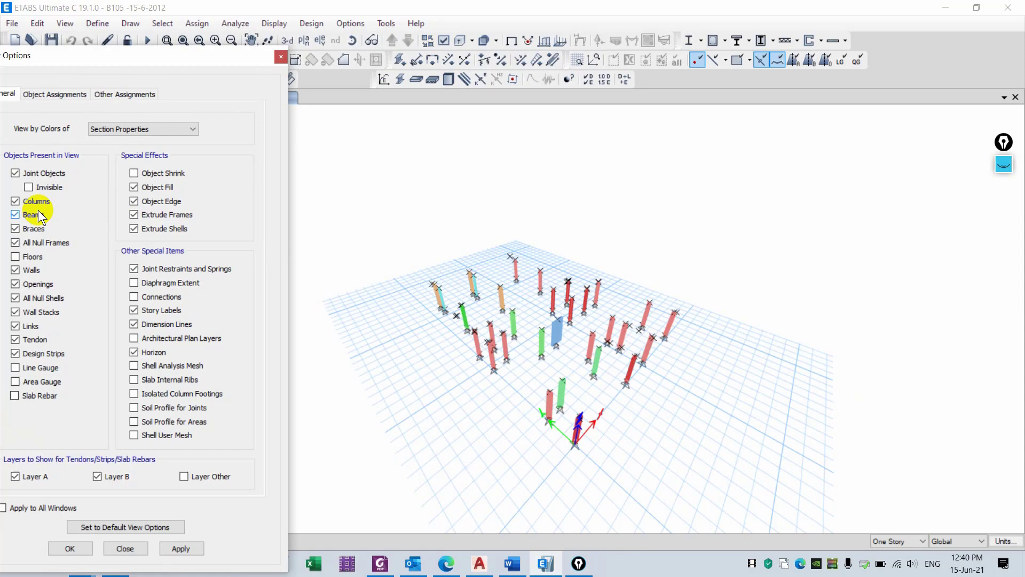
{"action": "left_click", "coordinate": [181, 550]}
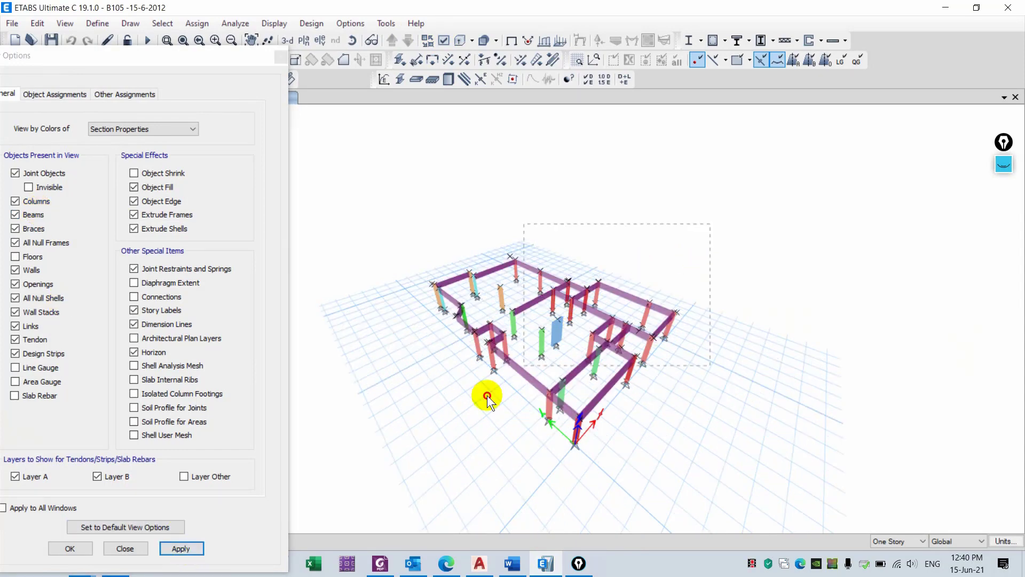
{"action": "left_click_drag", "start_coordinate": [242, 56], "coordinate": [269, 157]}
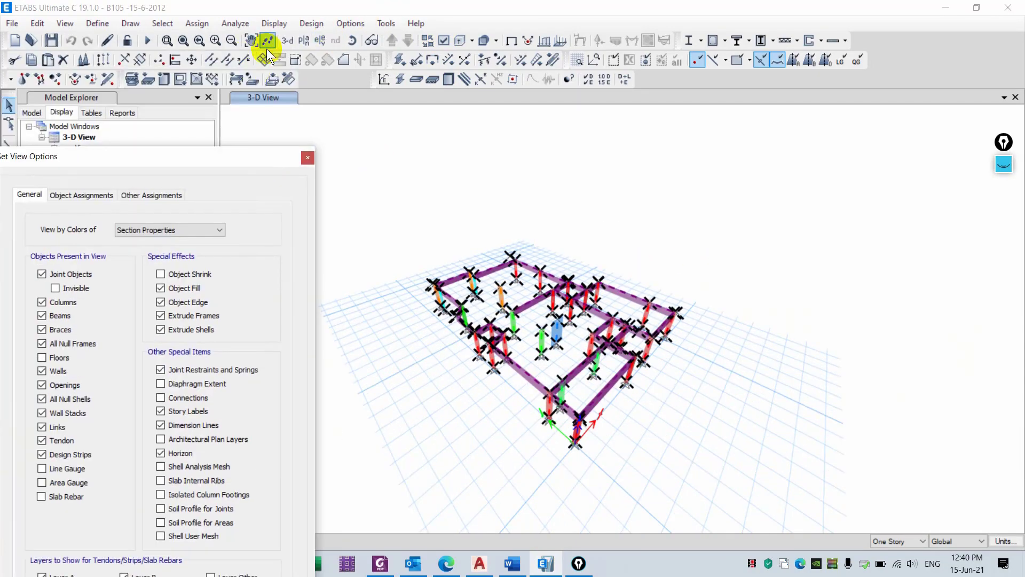
- Replicate the selected columns and beams to the ROOF story
{"action": "left_click", "coordinate": [103, 59]}
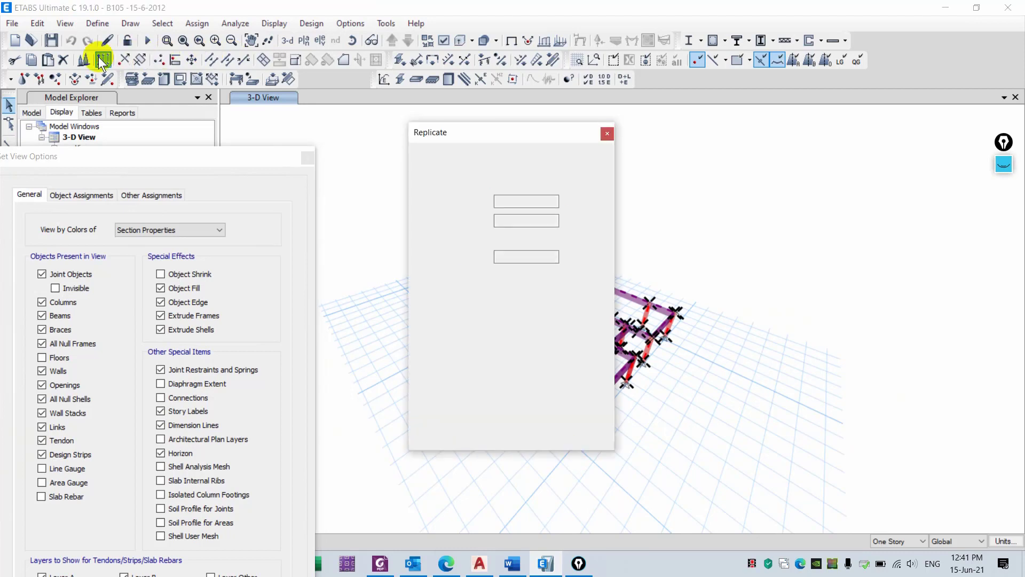
{"action": "left_click", "coordinate": [514, 164]}
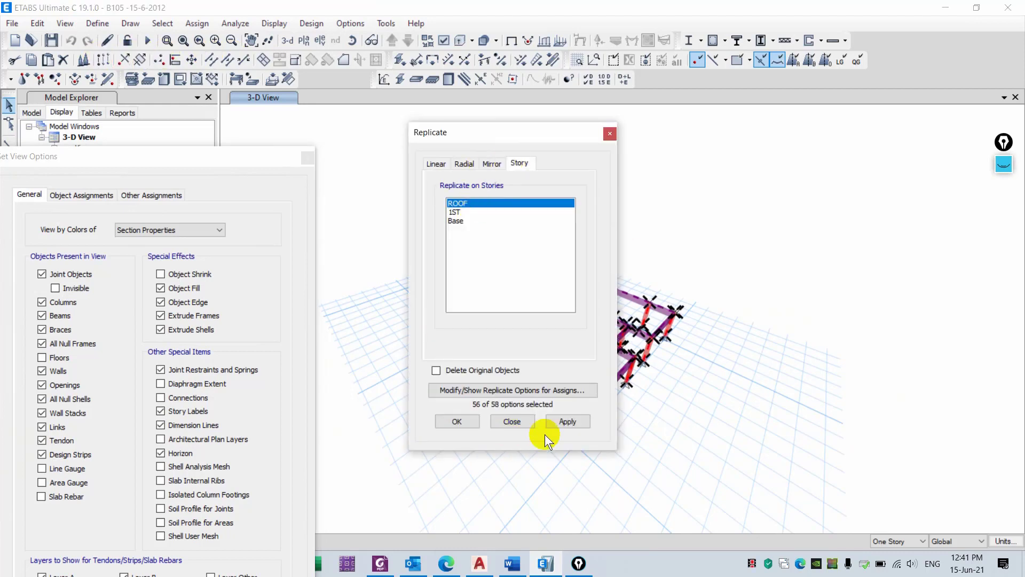
{"action": "left_click", "coordinate": [556, 420]}
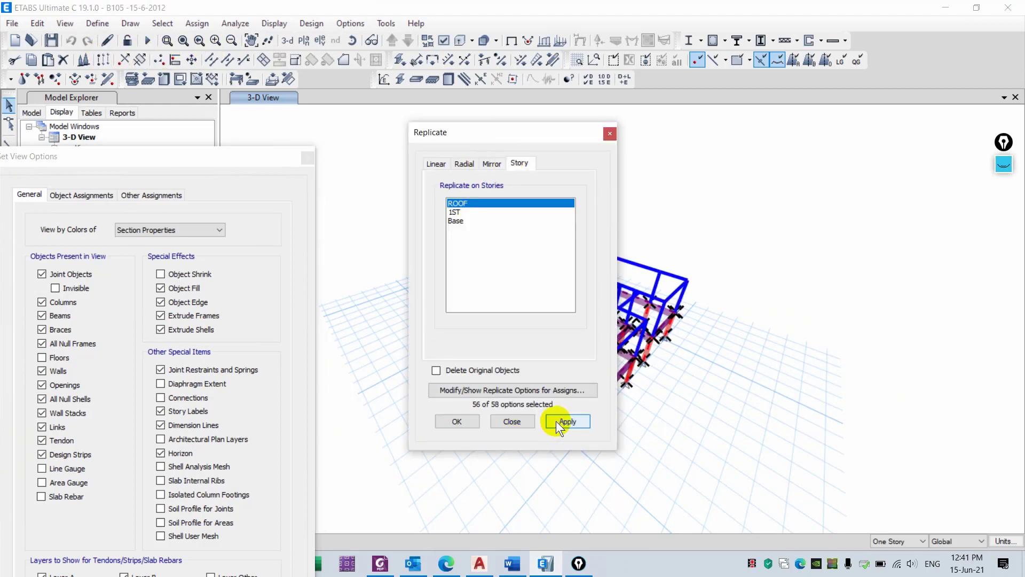
{"action": "left_click", "coordinate": [522, 421]}
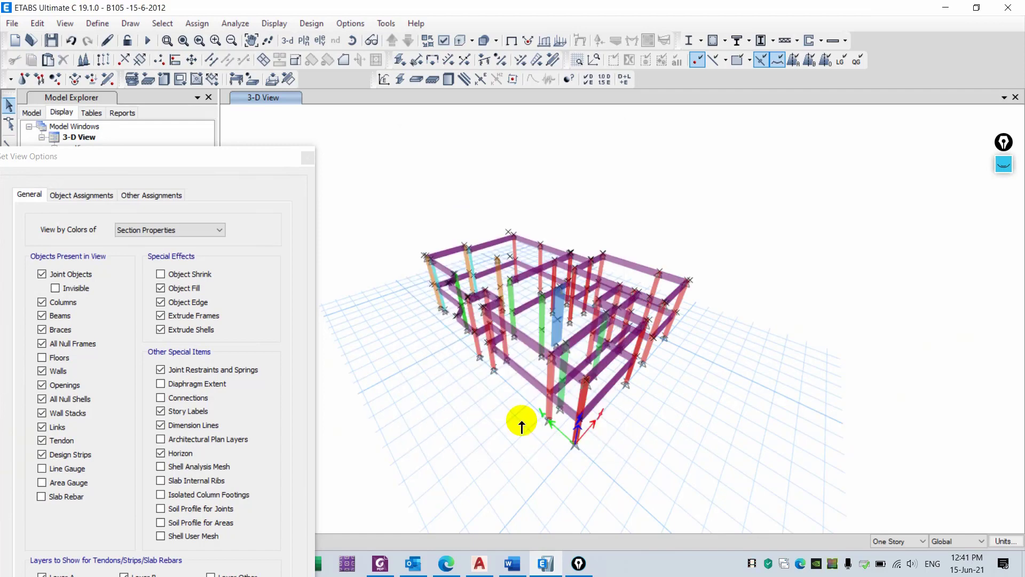
{"action": "left_click", "coordinate": [306, 159]}
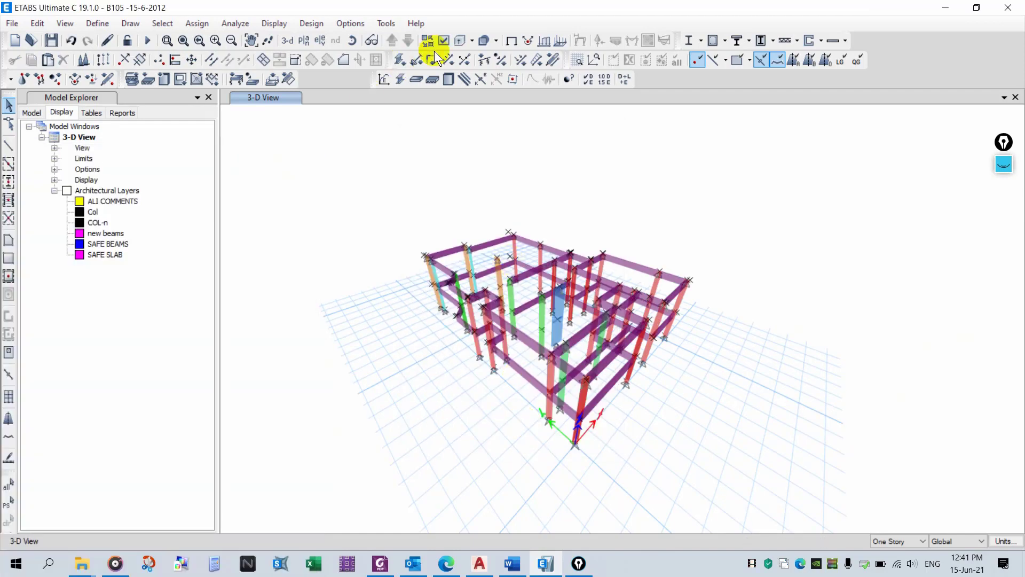
{"action": "left_click", "coordinate": [438, 61]}
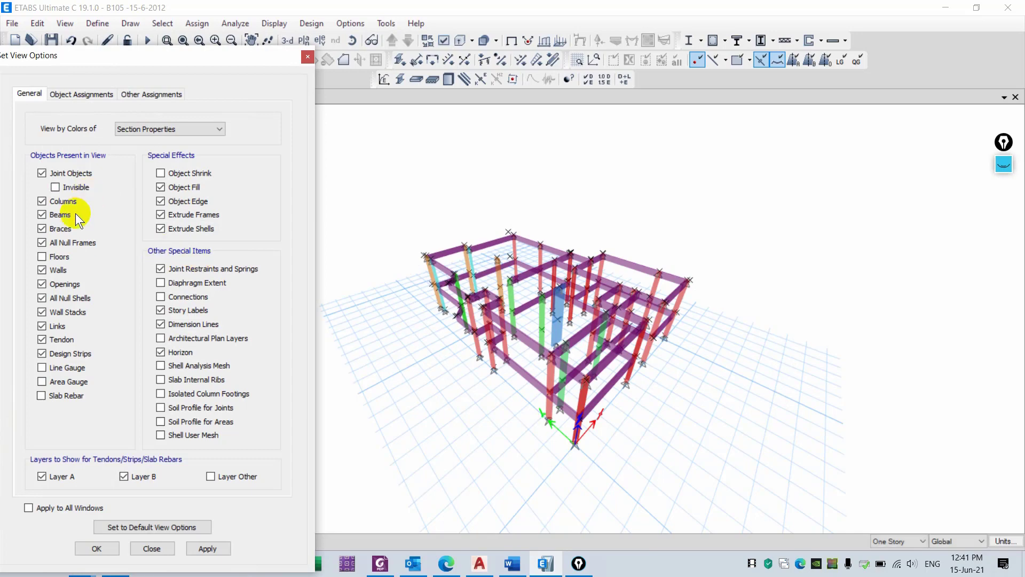
{"action": "left_click", "coordinate": [151, 549]}
- Start a new line after the replicate-the-floor paragraph in the checklist
{"action": "left_click", "coordinate": [512, 563]}
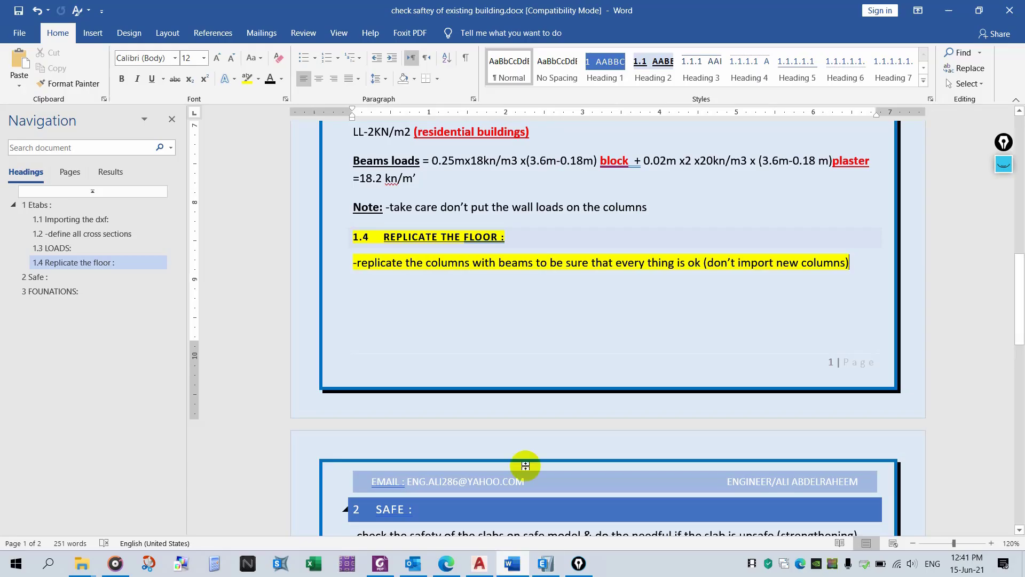
{"action": "left_click", "coordinate": [863, 263]}
{"action": "key", "text": "Return"}
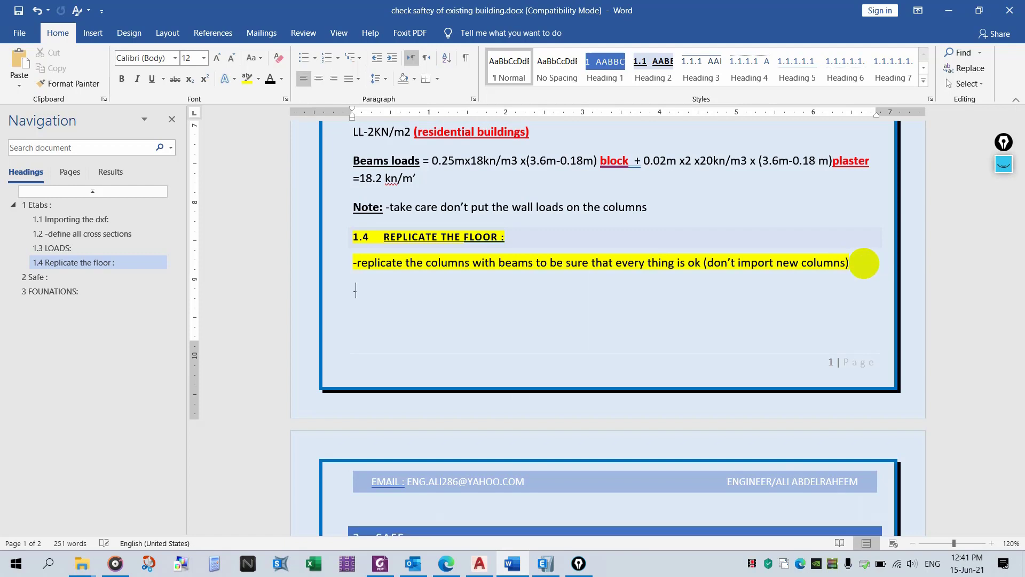
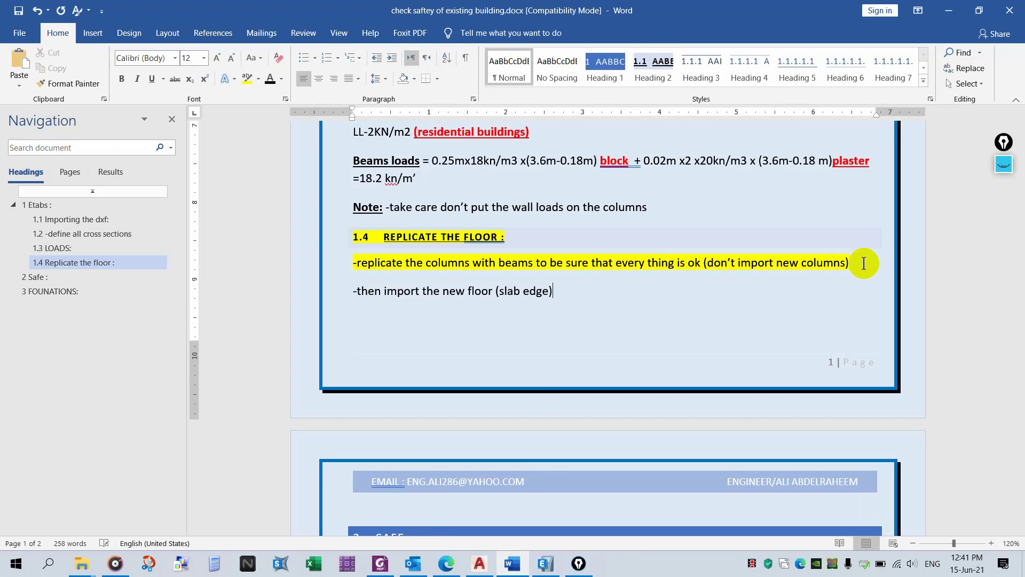
- Switch to ETABS and open the plan view of the ROOF story
{"action": "left_click", "coordinate": [545, 563]}
{"action": "left_click", "coordinate": [304, 40]}
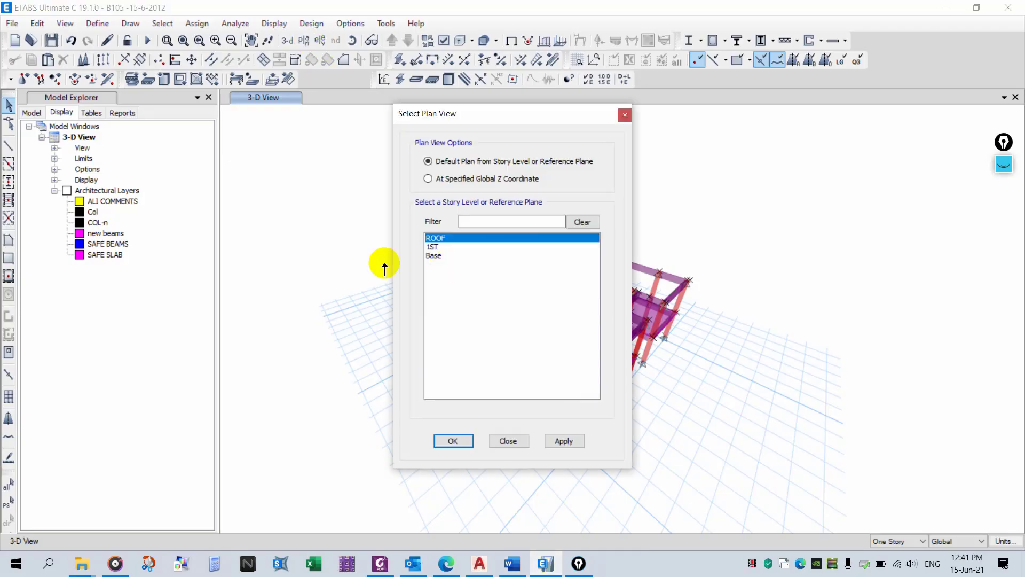
{"action": "left_click", "coordinate": [562, 441]}
{"action": "left_click", "coordinate": [507, 440]}
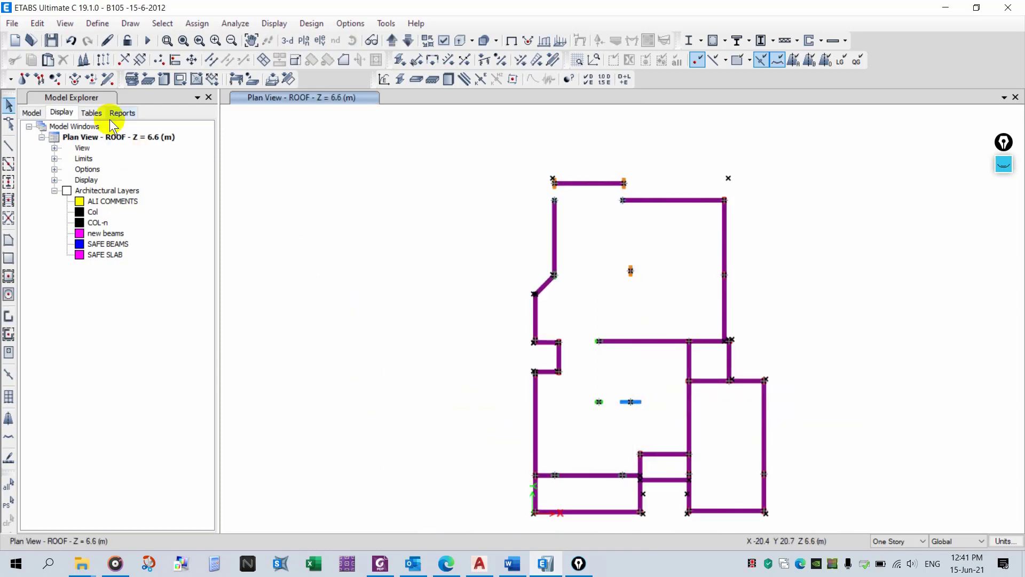
- Import the DXF architectural plan onto the ROOF story, adding it to the existing CAD entities
{"action": "left_click", "coordinate": [11, 23]}
{"action": "mouse_move", "coordinate": [112, 134]}
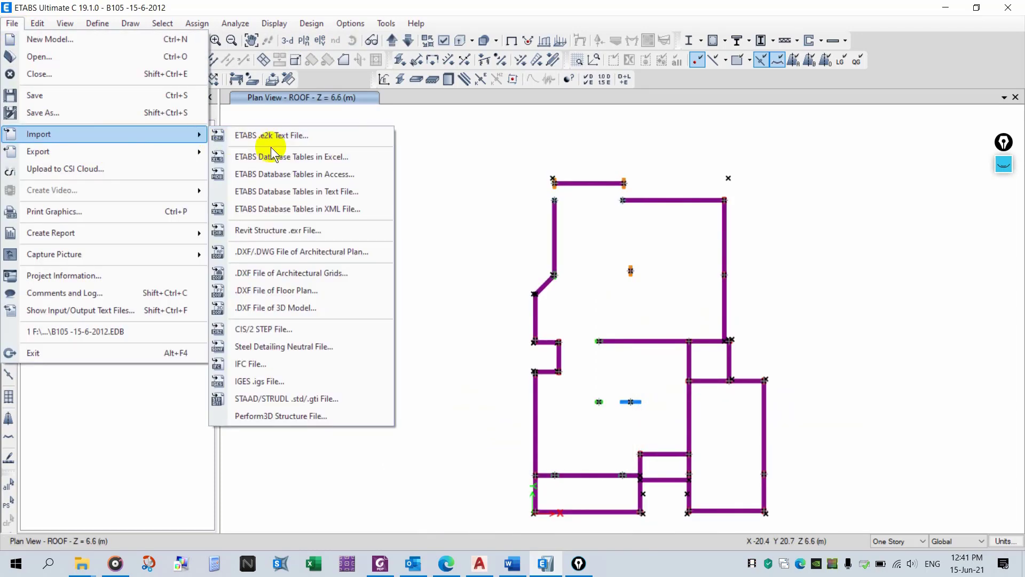
{"action": "left_click", "coordinate": [345, 253]}
{"action": "double_click", "coordinate": [278, 114]}
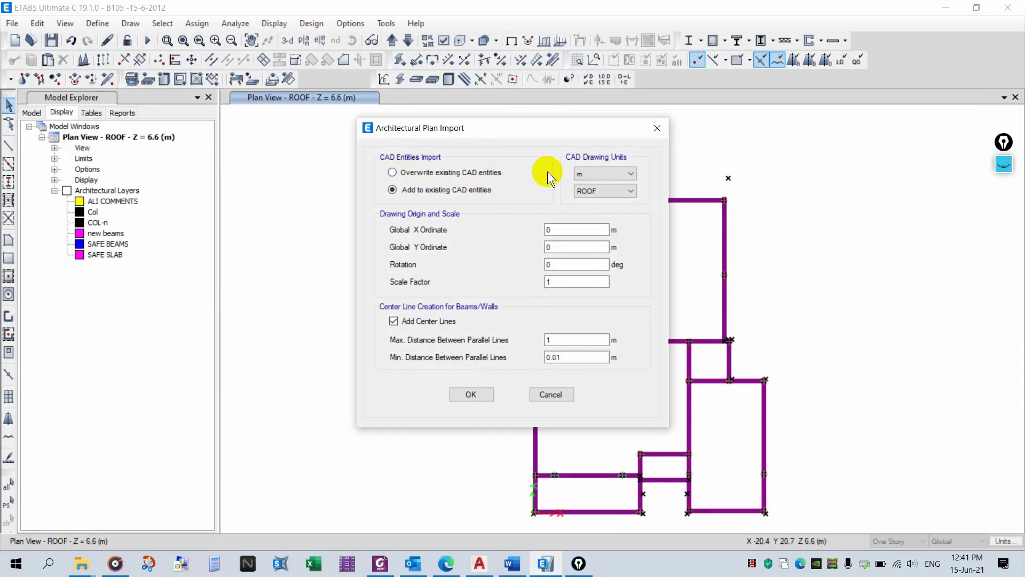
{"action": "left_click", "coordinate": [459, 191]}
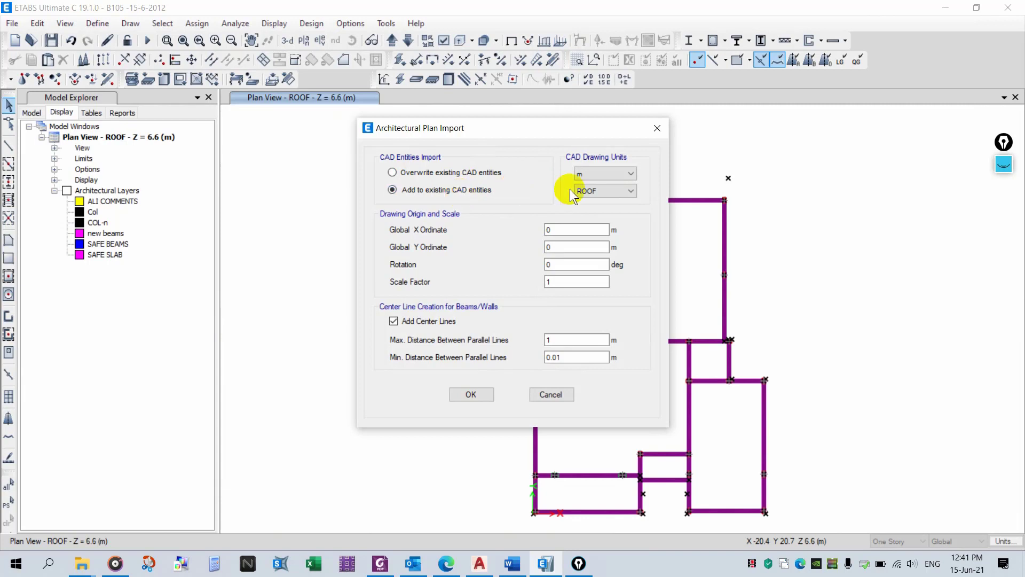
{"action": "left_click", "coordinate": [472, 394]}
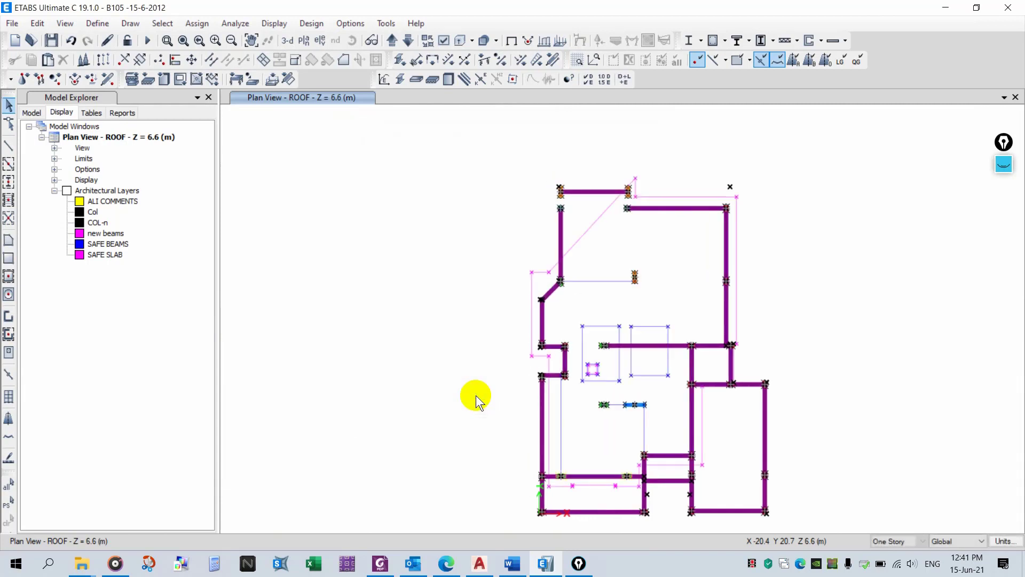
{"action": "middle_click_drag", "start_coordinate": [455, 328], "coordinate": [432, 309]}
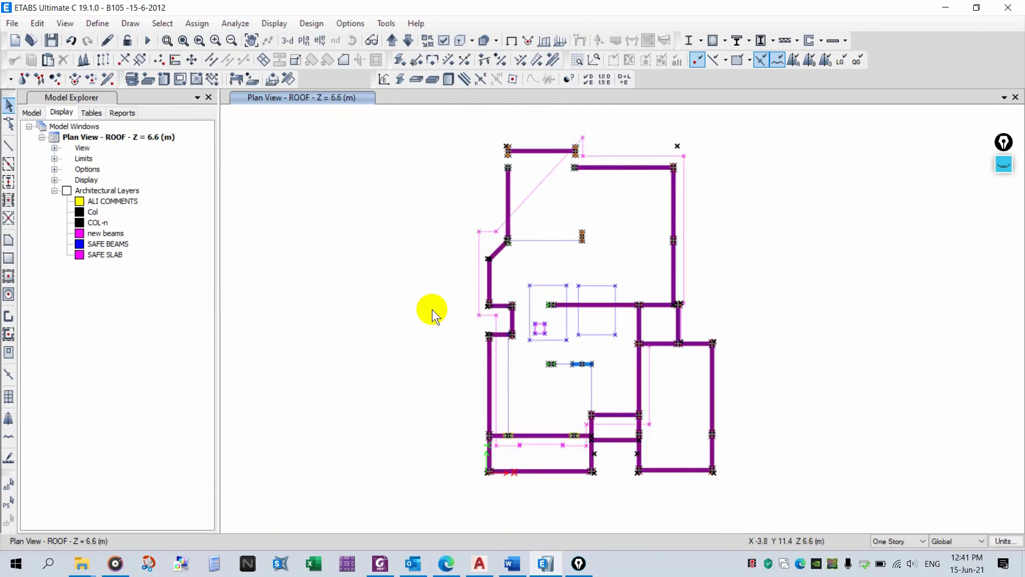
{"action": "middle_click_drag", "start_coordinate": [656, 409], "coordinate": [630, 398]}
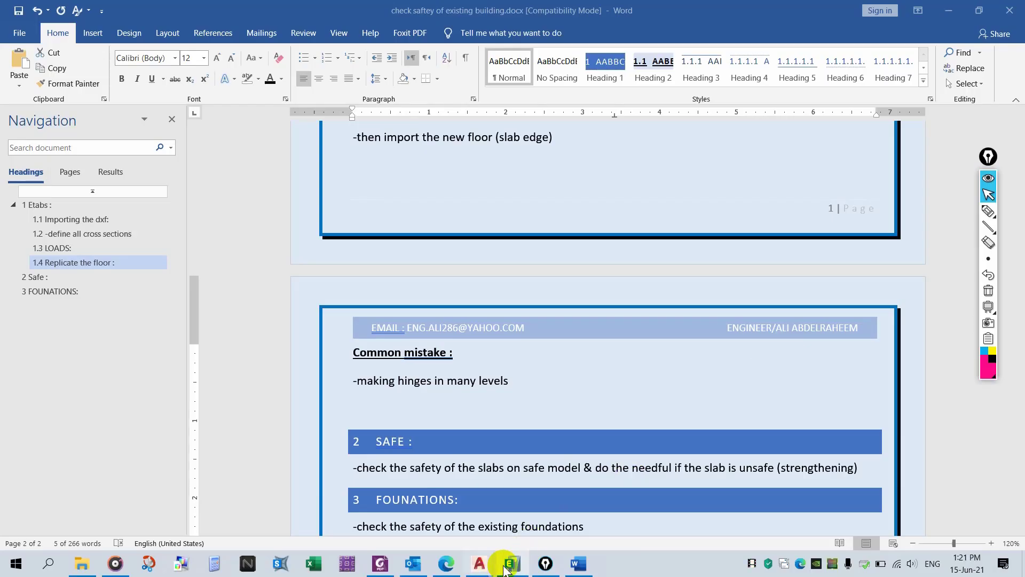
- Run the analysis of the model
{"action": "left_click", "coordinate": [509, 565]}
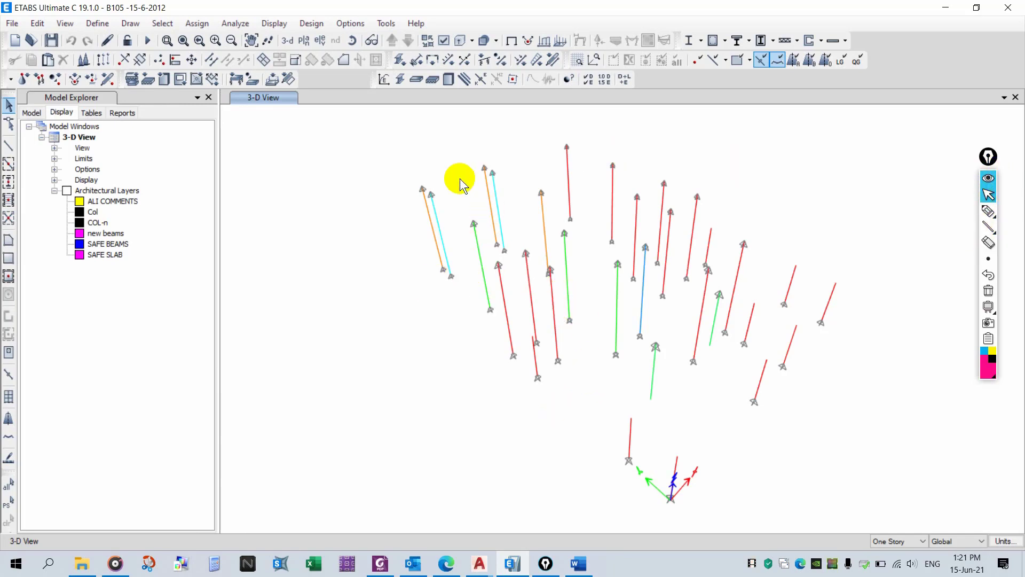
{"action": "left_click", "coordinate": [988, 210]}
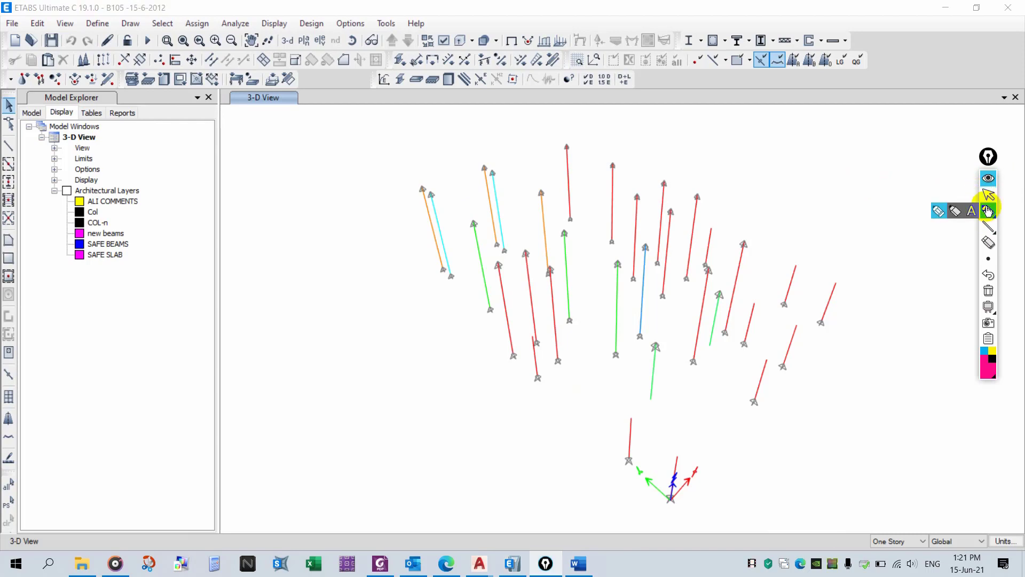
{"action": "mouse_move", "coordinate": [376, 222]}
{"action": "left_mouse_down"}
{"action": "mouse_move", "coordinate": [420, 192]}
{"action": "mouse_move", "coordinate": [413, 205]}
{"action": "left_mouse_up"}
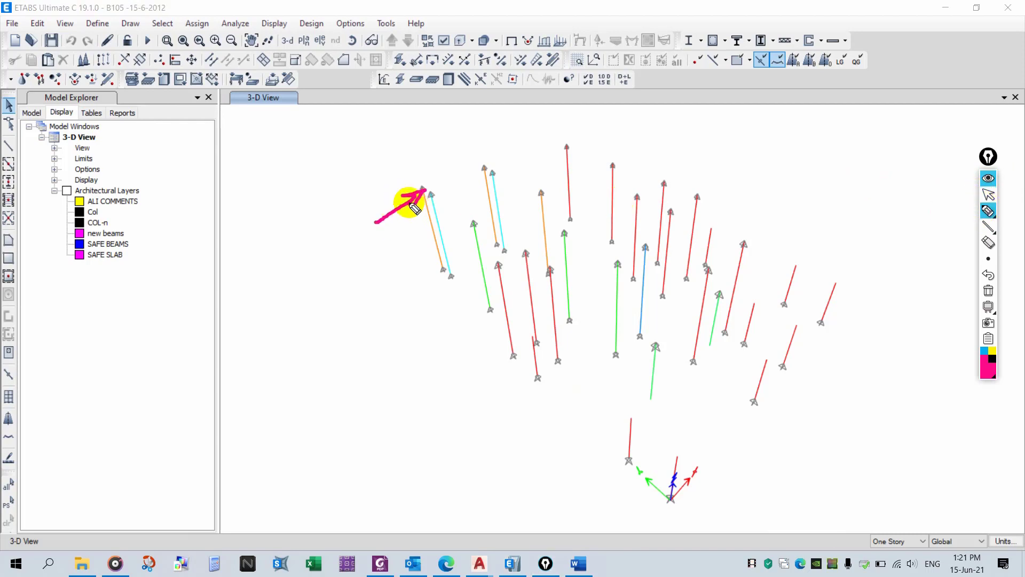
{"action": "mouse_move", "coordinate": [393, 295]}
{"action": "left_mouse_down"}
{"action": "mouse_move", "coordinate": [423, 275]}
{"action": "mouse_move", "coordinate": [425, 288]}
{"action": "left_mouse_up"}
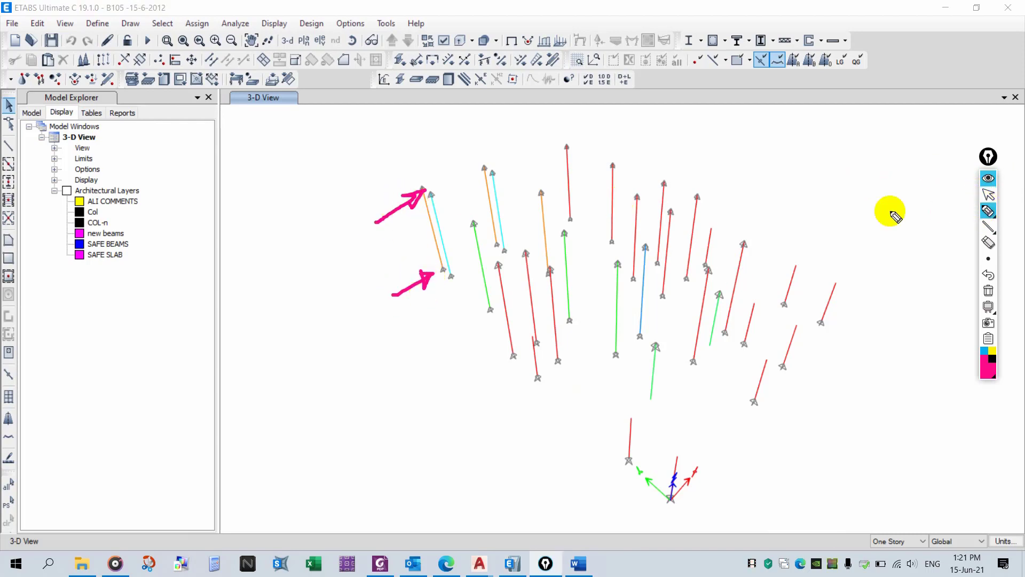
{"action": "left_click", "coordinate": [988, 178]}
{"action": "left_click", "coordinate": [147, 40]}
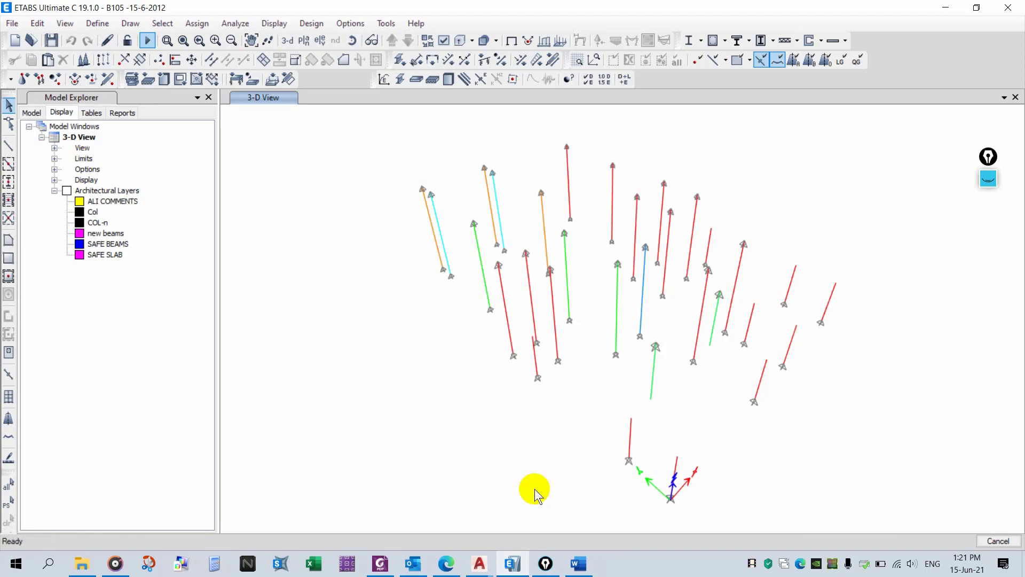
{"action": "left_click", "coordinate": [987, 184]}
{"action": "left_click", "coordinate": [990, 291]}
{"action": "mouse_move", "coordinate": [988, 260]}
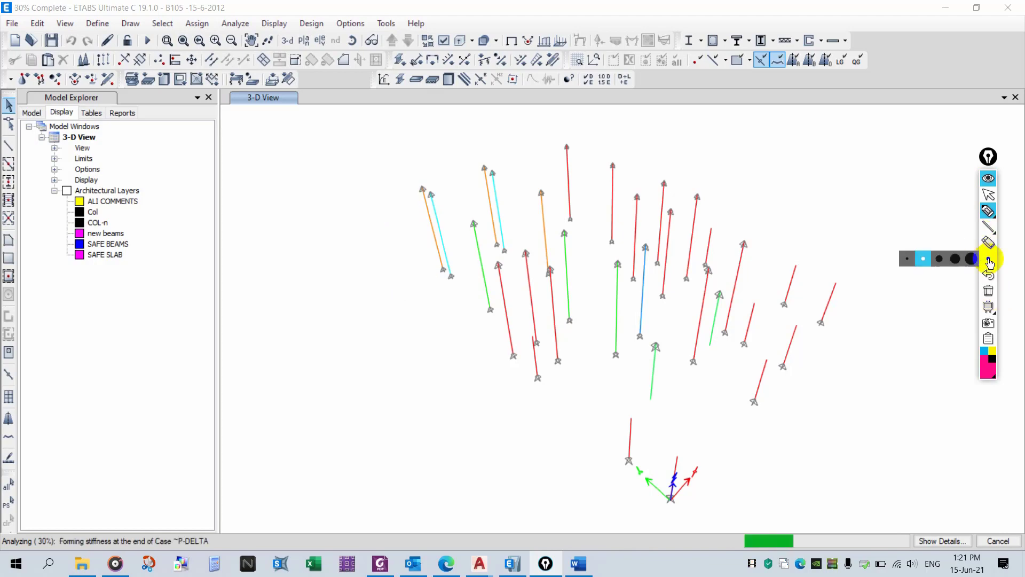
{"action": "left_click", "coordinate": [988, 178]}
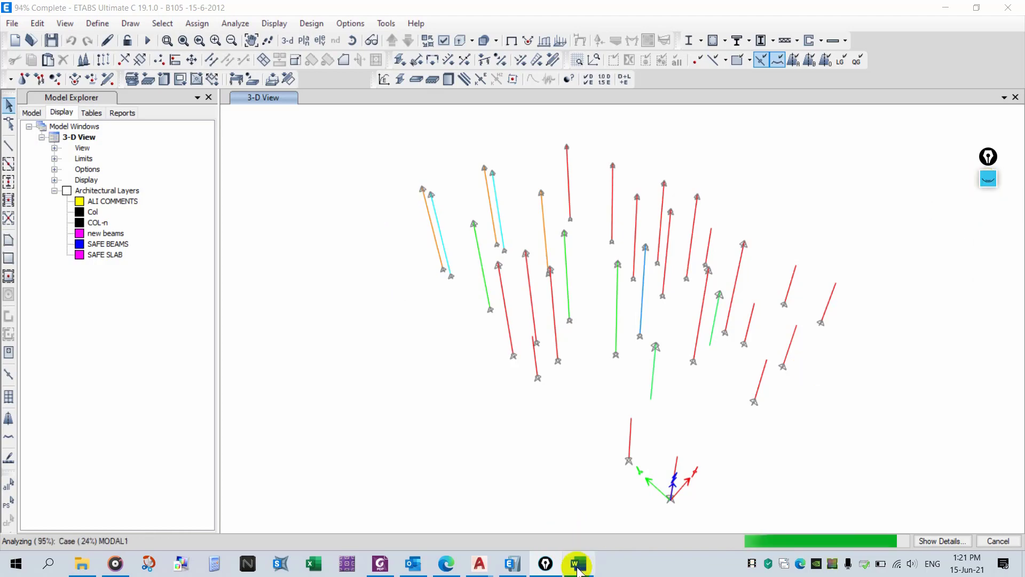
- Switch to Word and add the line '-after run the model it will give you errors' under the common mistake note
{"action": "left_click", "coordinate": [578, 565]}
{"action": "left_click", "coordinate": [384, 406]}
{"action": "type", "text": "-"}
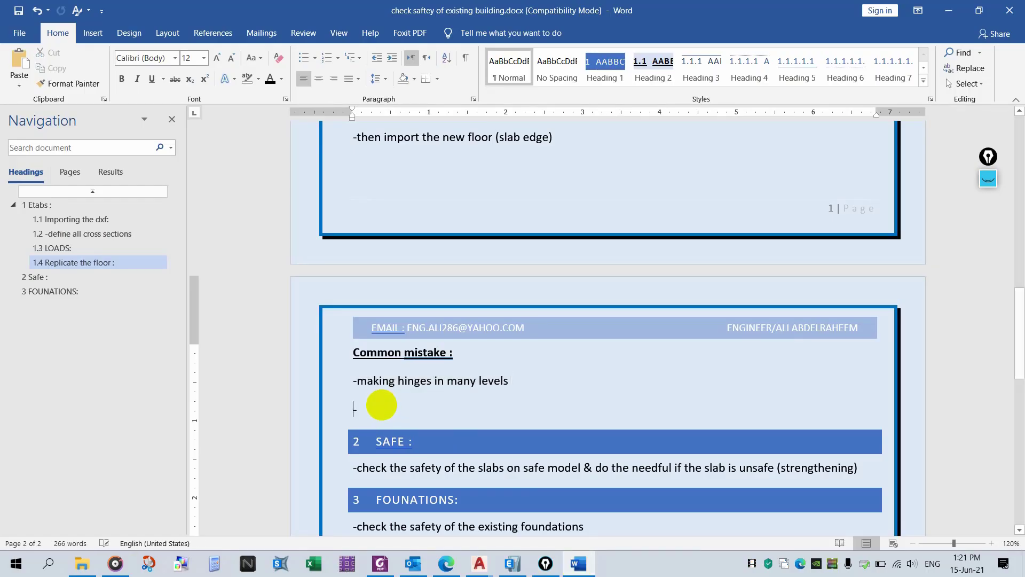
{"action": "type", "text": "a"}
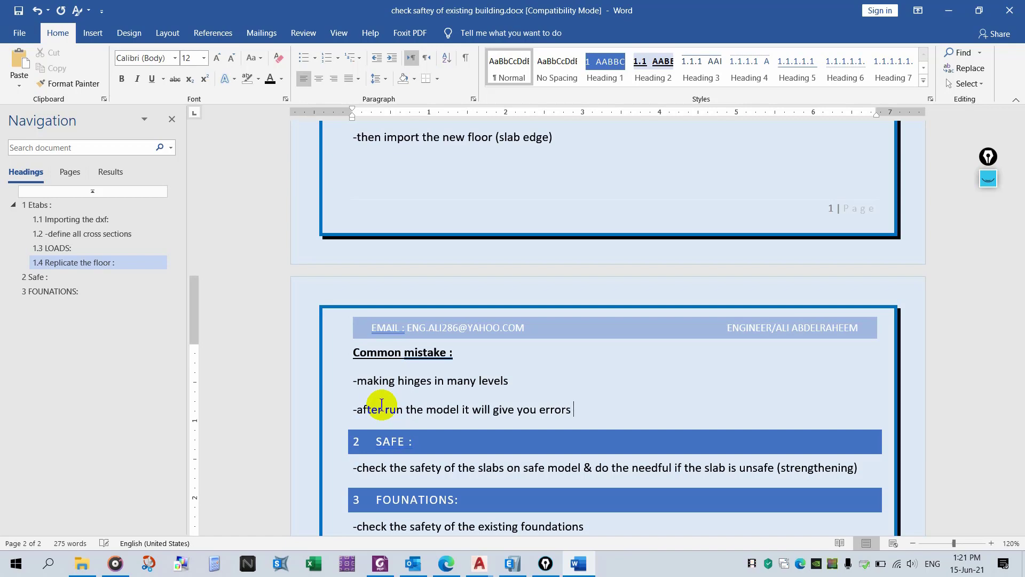
- Highlight both common-mistake lines in yellow
{"action": "left_click", "coordinate": [259, 78]}
{"action": "left_click", "coordinate": [247, 89]}
{"action": "left_click_drag", "start_coordinate": [354, 409], "coordinate": [572, 410]}
{"action": "left_click_drag", "start_coordinate": [370, 385], "coordinate": [522, 384]}
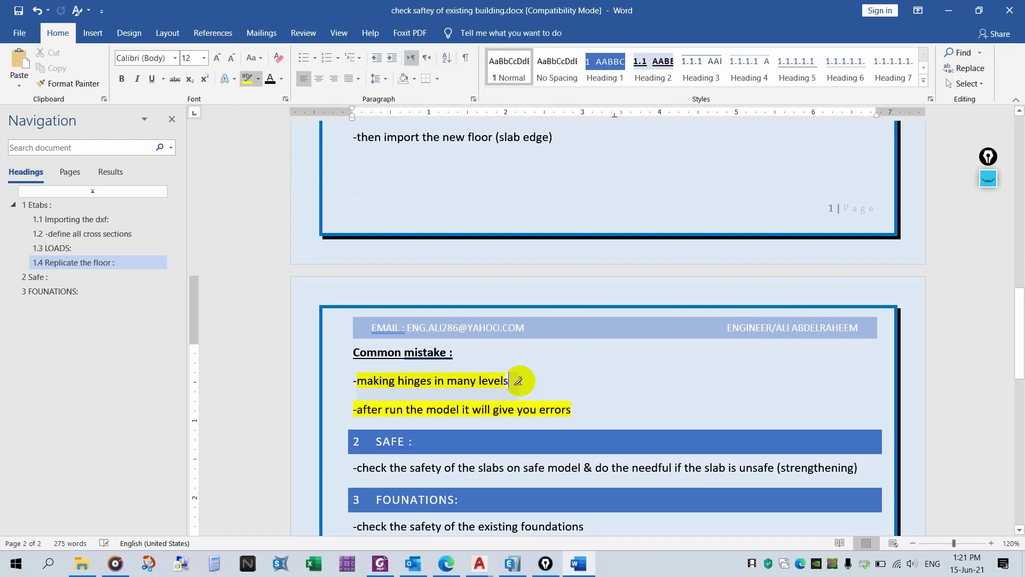
- Switch back to ETABS, read the analysis warning message, and close the Analysis Messages window
{"action": "left_click", "coordinate": [512, 564]}
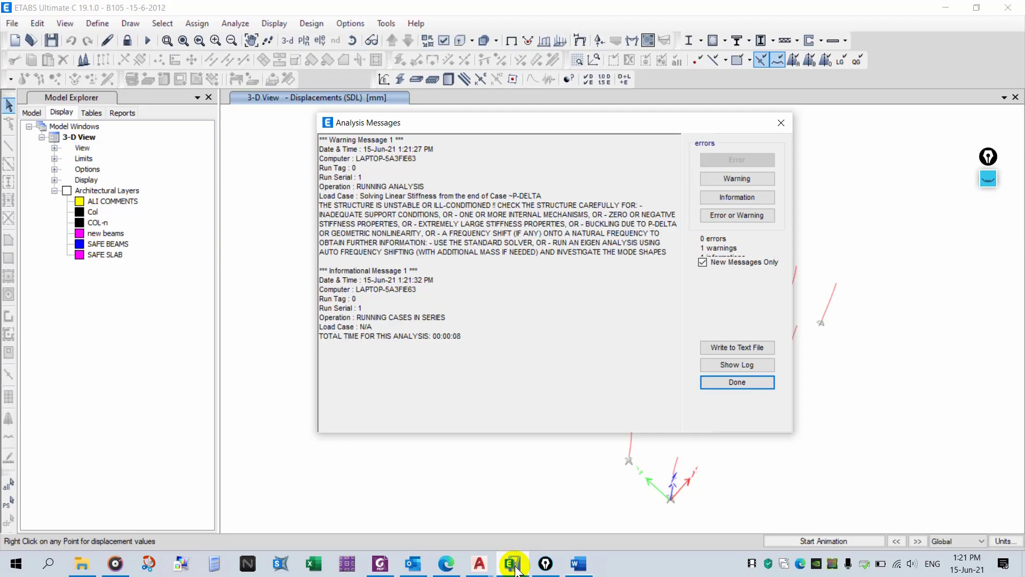
{"action": "left_click", "coordinate": [988, 179]}
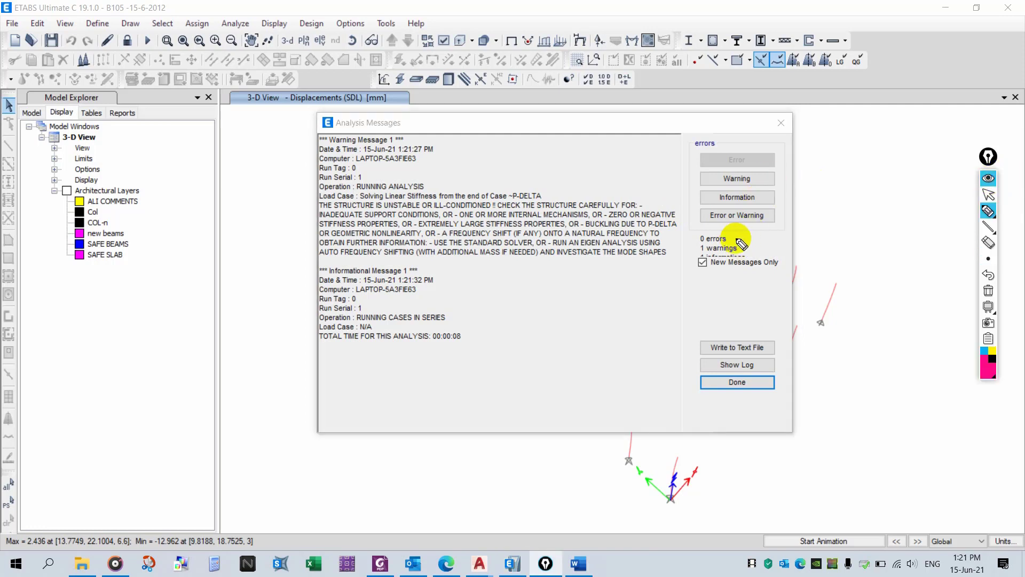
{"action": "left_click_drag", "start_coordinate": [741, 244], "coordinate": [768, 240]}
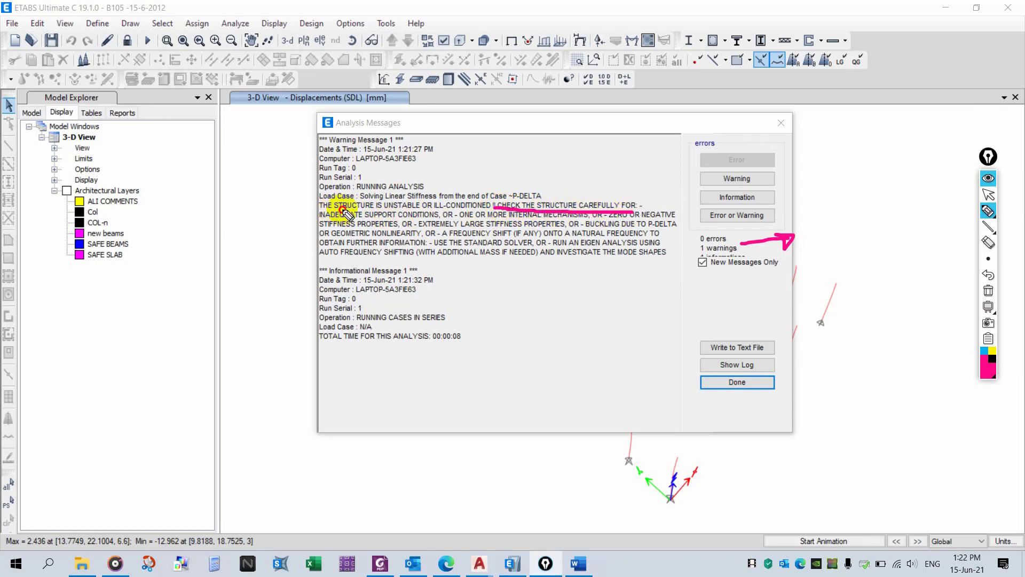
{"action": "left_click_drag", "start_coordinate": [343, 209], "coordinate": [435, 211]}
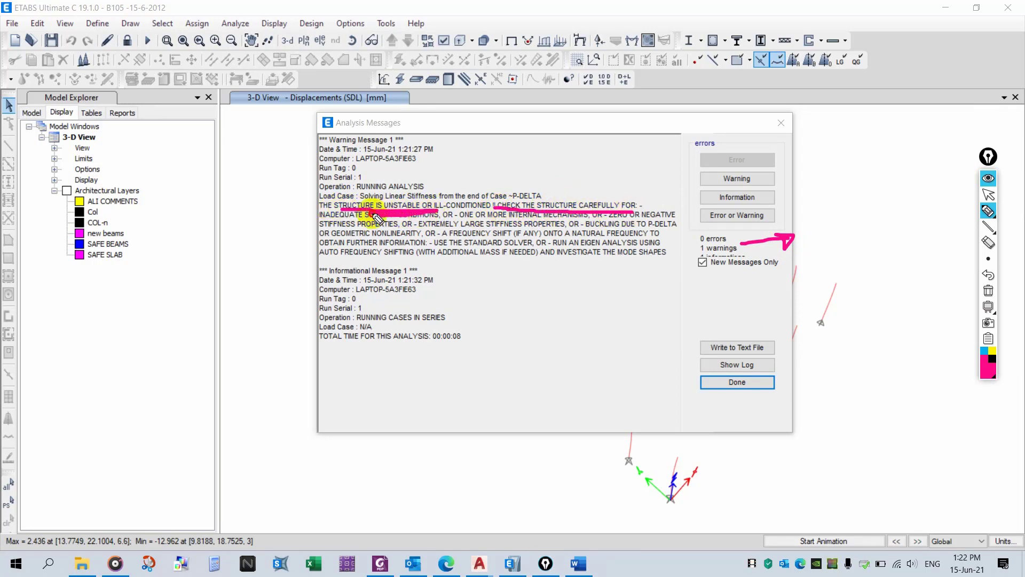
{"action": "left_click", "coordinate": [992, 193]}
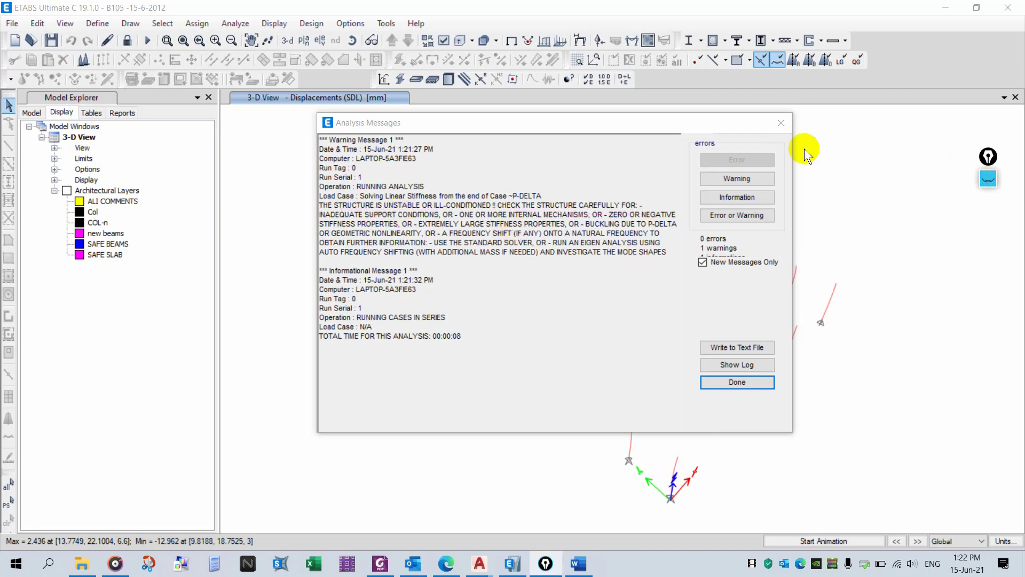
{"action": "left_click", "coordinate": [781, 121]}
- Unlock the model, deleting the analysis results
{"action": "mouse_move", "coordinate": [608, 280]}
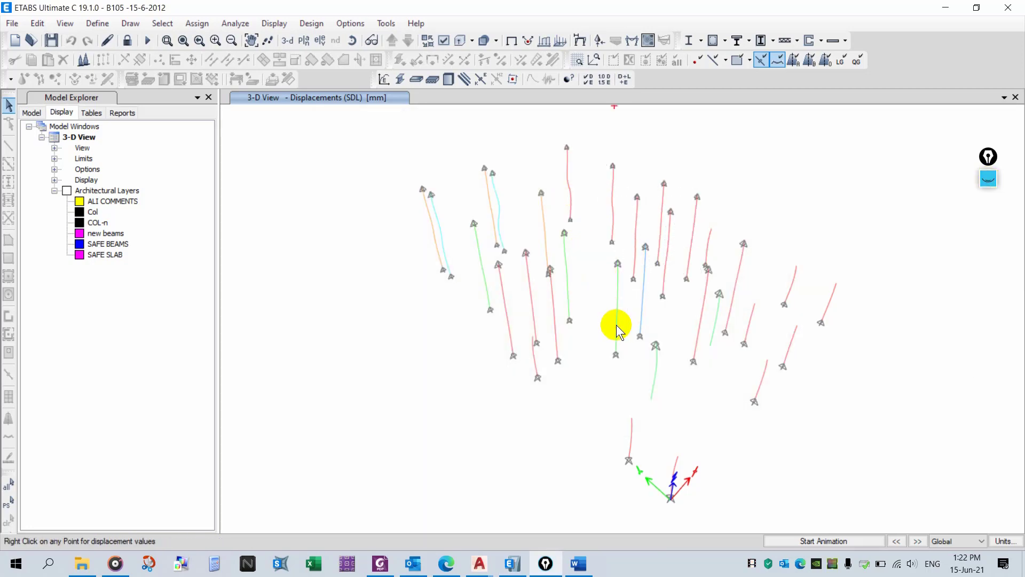
{"action": "middle_click_drag", "start_coordinate": [616, 325], "coordinate": [726, 243], "text": "shift"}
{"action": "left_click_drag", "start_coordinate": [317, 270], "coordinate": [863, 147]}
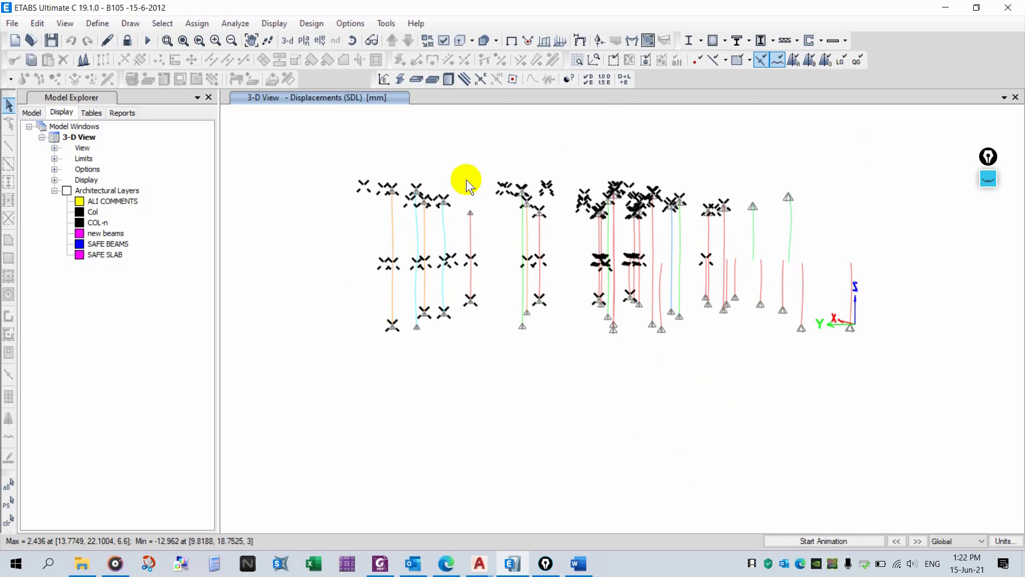
{"action": "left_click_drag", "start_coordinate": [863, 151], "coordinate": [287, 435]}
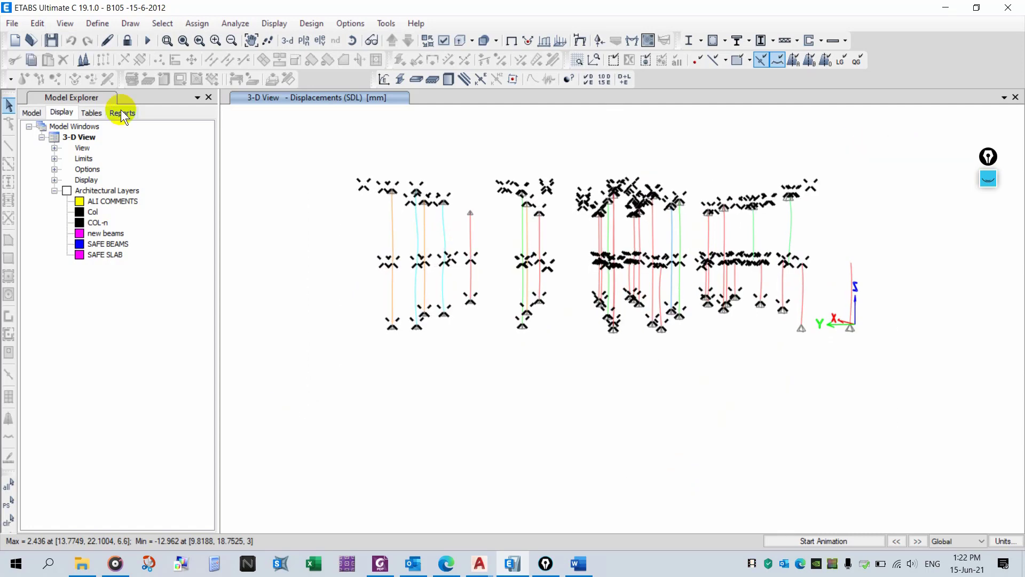
{"action": "left_click", "coordinate": [127, 40]}
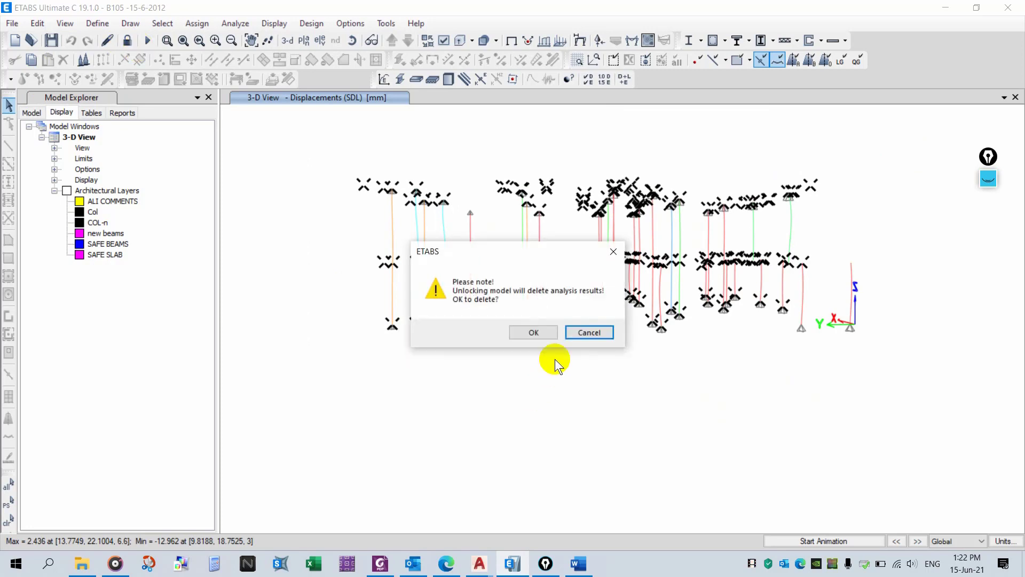
{"action": "left_click", "coordinate": [533, 332]}
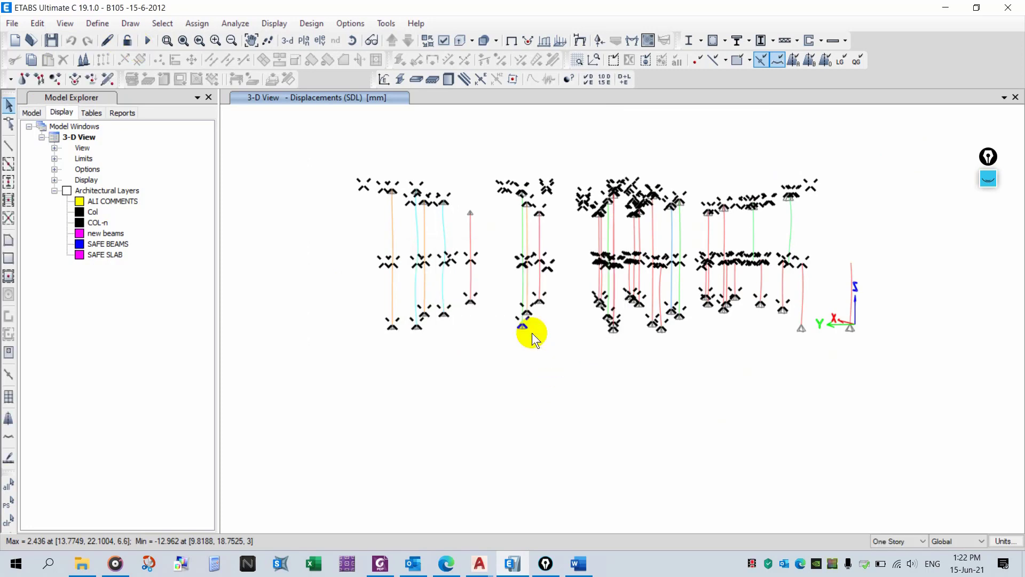
{"action": "left_click", "coordinate": [553, 394]}
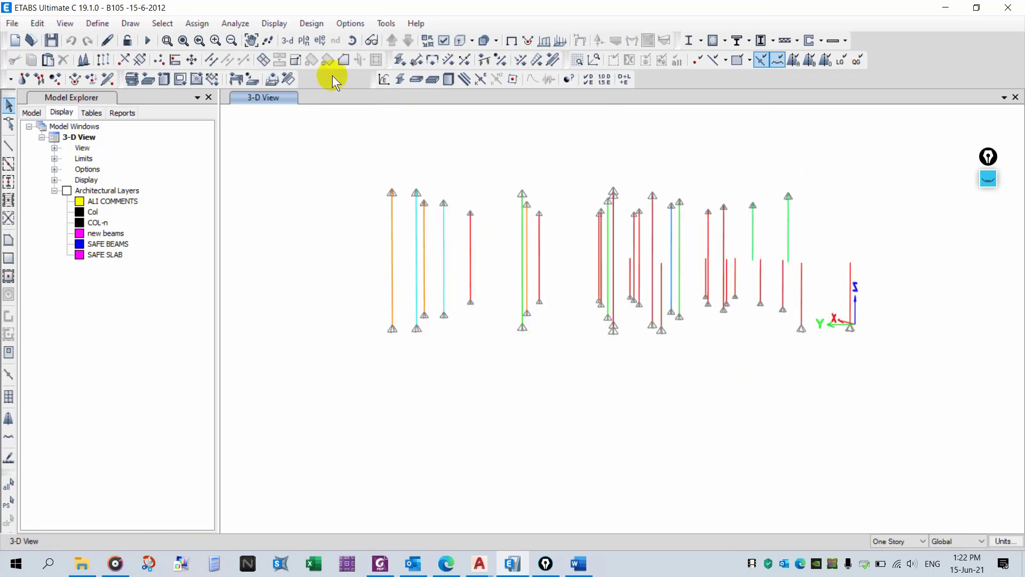
- Select all joints on the ROOF plan and remove their restraints
{"action": "left_click", "coordinate": [305, 42]}
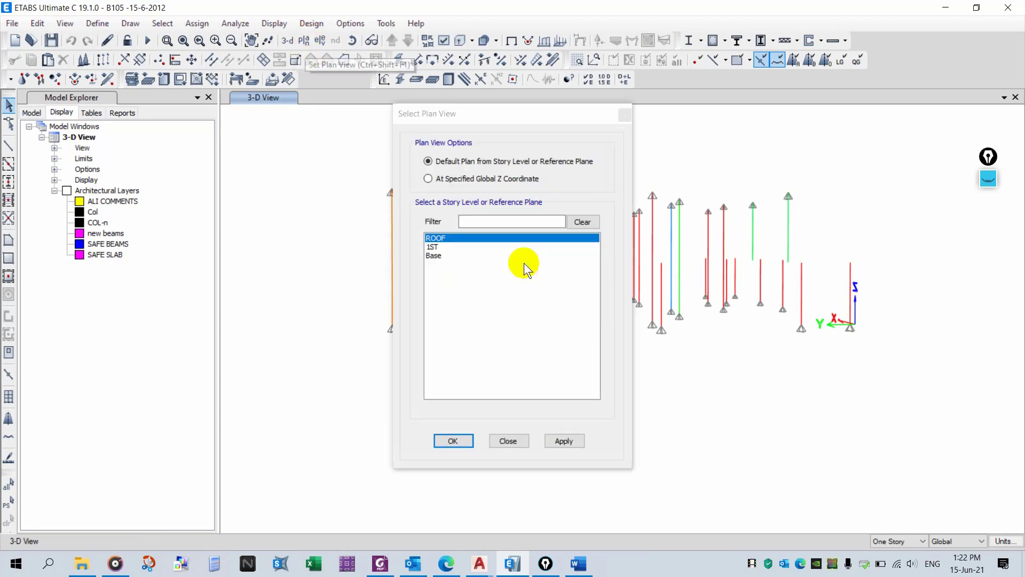
{"action": "left_click", "coordinate": [560, 442]}
{"action": "left_click", "coordinate": [515, 438]}
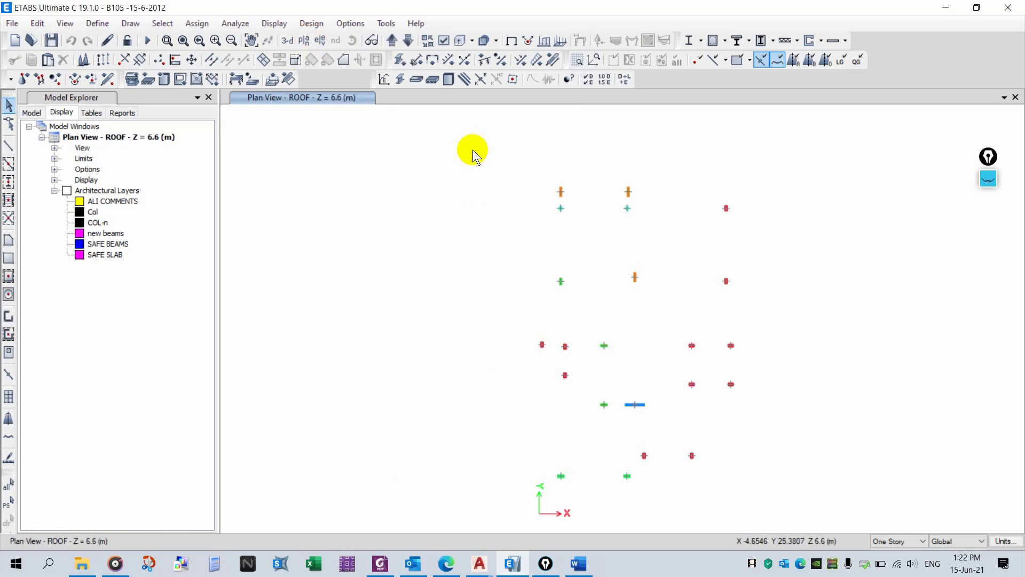
{"action": "left_click_drag", "start_coordinate": [473, 144], "coordinate": [758, 483]}
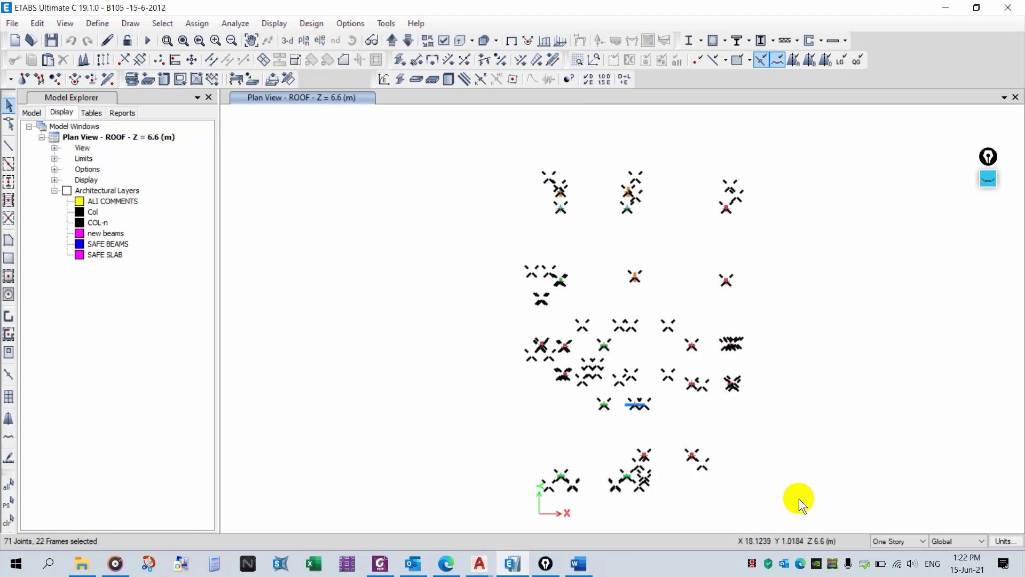
{"action": "left_click", "coordinate": [19, 81]}
{"action": "left_click", "coordinate": [558, 324]}
{"action": "left_click", "coordinate": [560, 359]}
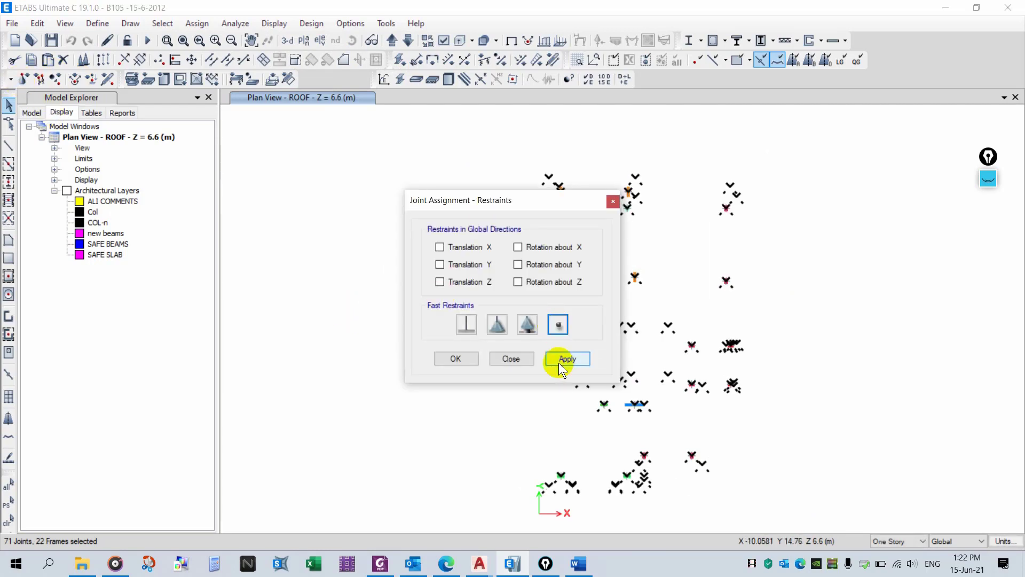
{"action": "left_click", "coordinate": [523, 360]}
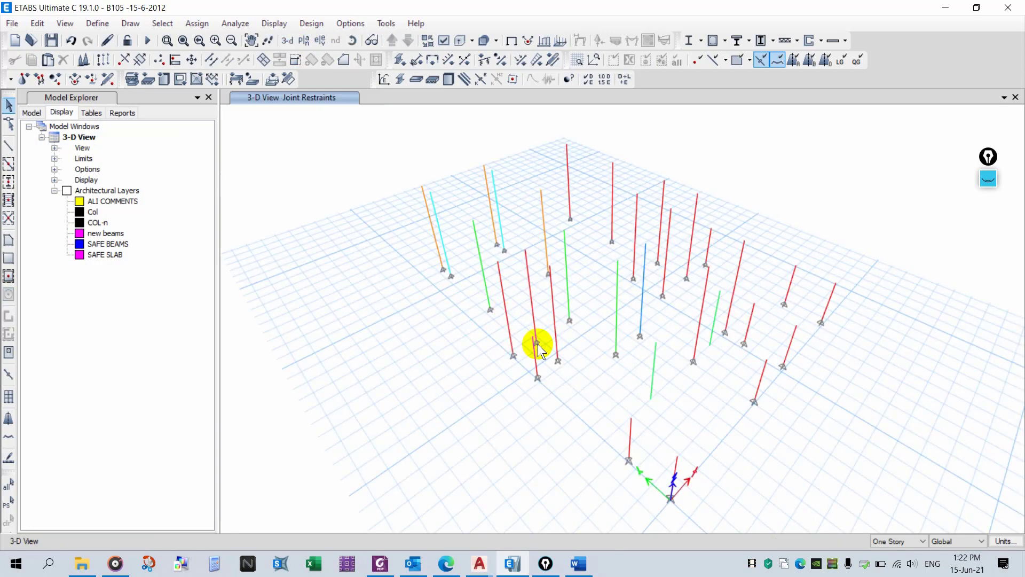
{"action": "middle_click_drag", "start_coordinate": [537, 344], "coordinate": [516, 317], "text": "shift"}
{"action": "left_click", "coordinate": [988, 157]}
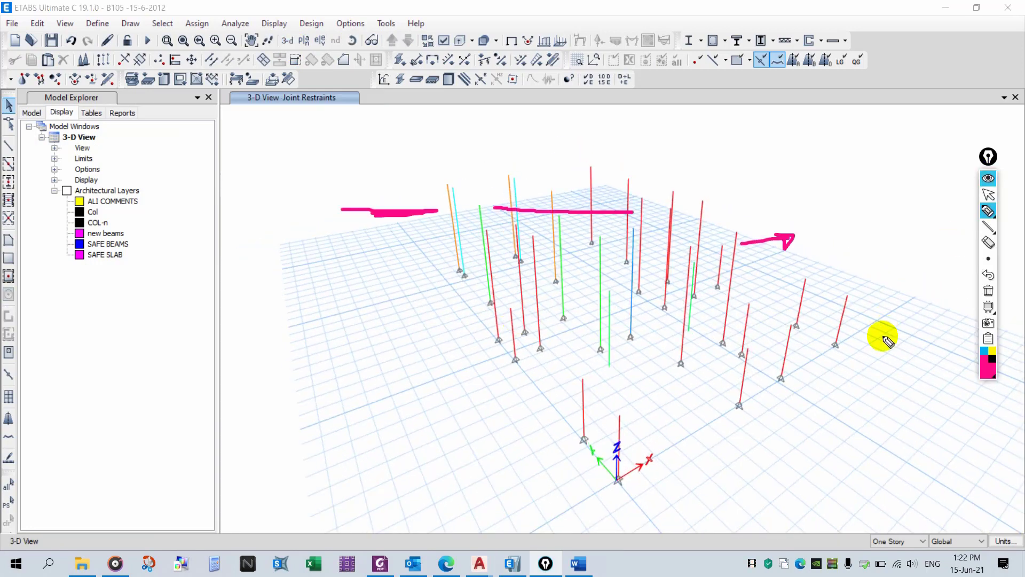
- Clear the screen ink, write a 'Base only' note with an arrow pointing at the base joints, then clear it
{"action": "left_click", "coordinate": [989, 290]}
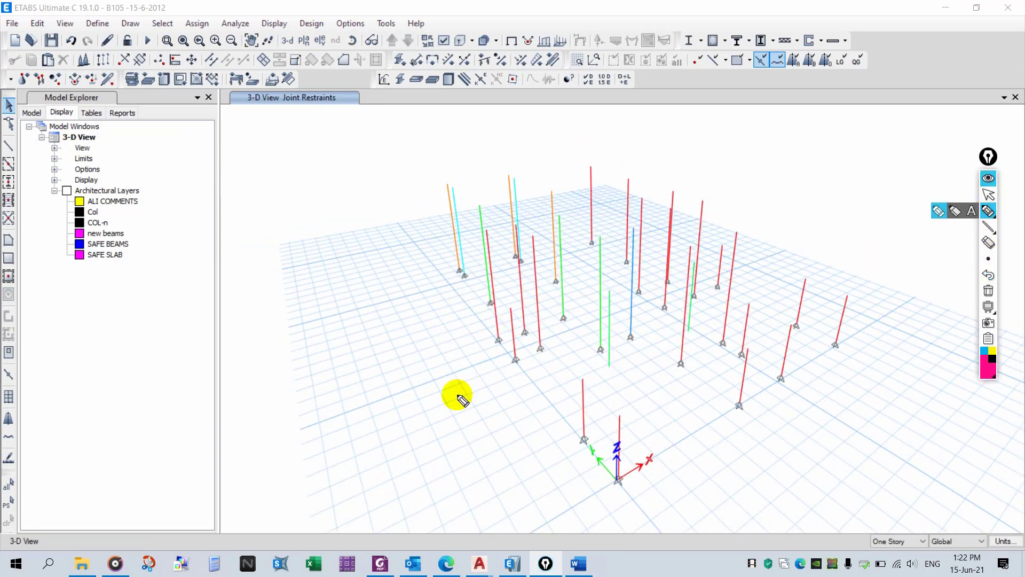
{"action": "mouse_move", "coordinate": [458, 398]}
{"action": "left_mouse_down"}
{"action": "mouse_move", "coordinate": [490, 366]}
{"action": "mouse_move", "coordinate": [514, 398]}
{"action": "left_mouse_up"}
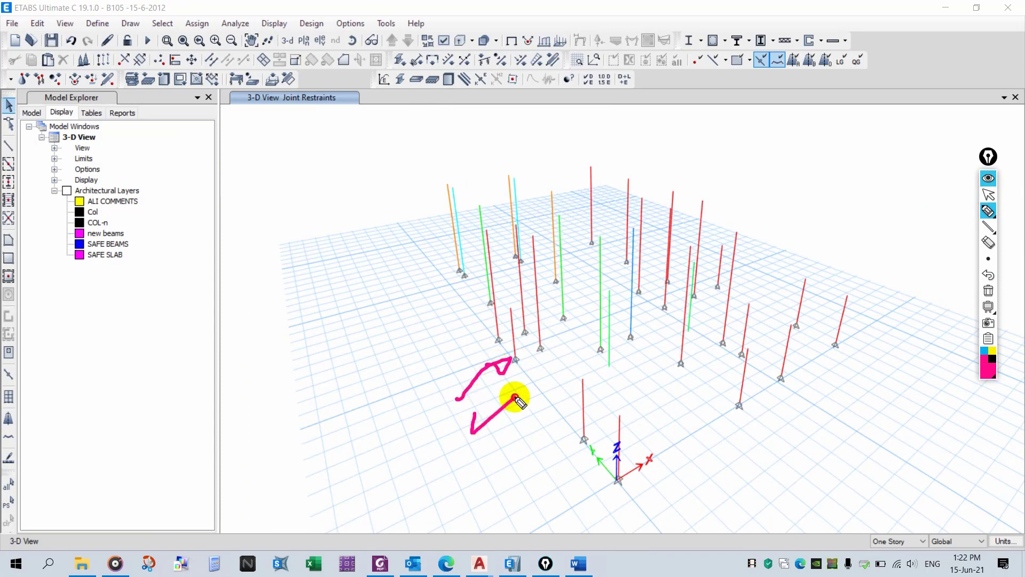
{"action": "mouse_move", "coordinate": [298, 427]}
{"action": "left_mouse_down"}
{"action": "mouse_move", "coordinate": [279, 388]}
{"action": "mouse_move", "coordinate": [302, 382]}
{"action": "mouse_move", "coordinate": [322, 430]}
{"action": "mouse_move", "coordinate": [420, 425]}
{"action": "left_mouse_up"}
{"action": "mouse_move", "coordinate": [363, 472]}
{"action": "left_mouse_down"}
{"action": "mouse_move", "coordinate": [355, 480]}
{"action": "mouse_move", "coordinate": [396, 487]}
{"action": "left_mouse_up"}
{"action": "mouse_move", "coordinate": [418, 438]}
{"action": "left_mouse_down"}
{"action": "mouse_move", "coordinate": [426, 470]}
{"action": "mouse_move", "coordinate": [444, 469]}
{"action": "left_mouse_up"}
{"action": "left_click_drag", "start_coordinate": [447, 448], "coordinate": [489, 474]}
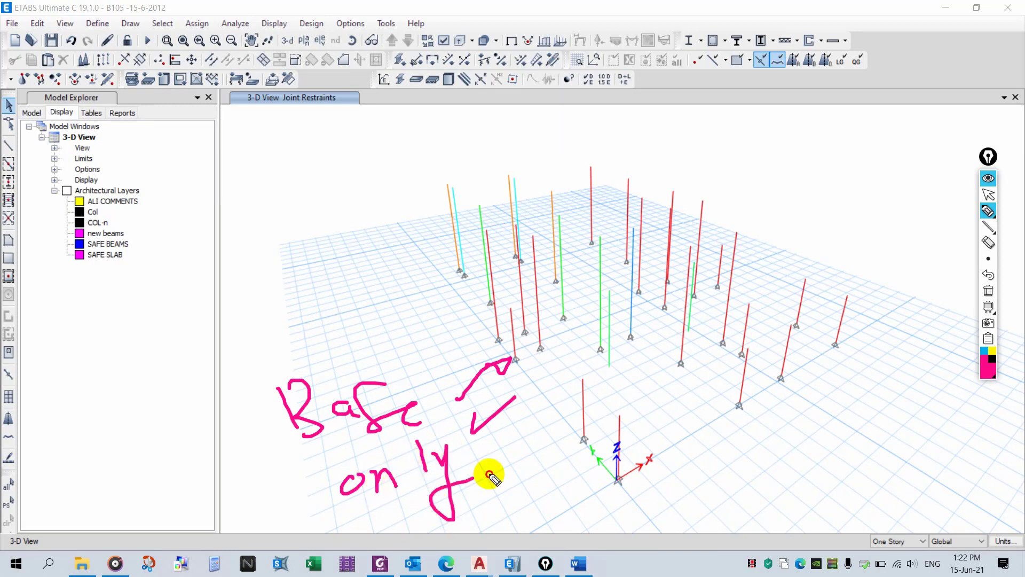
{"action": "left_click", "coordinate": [989, 291]}
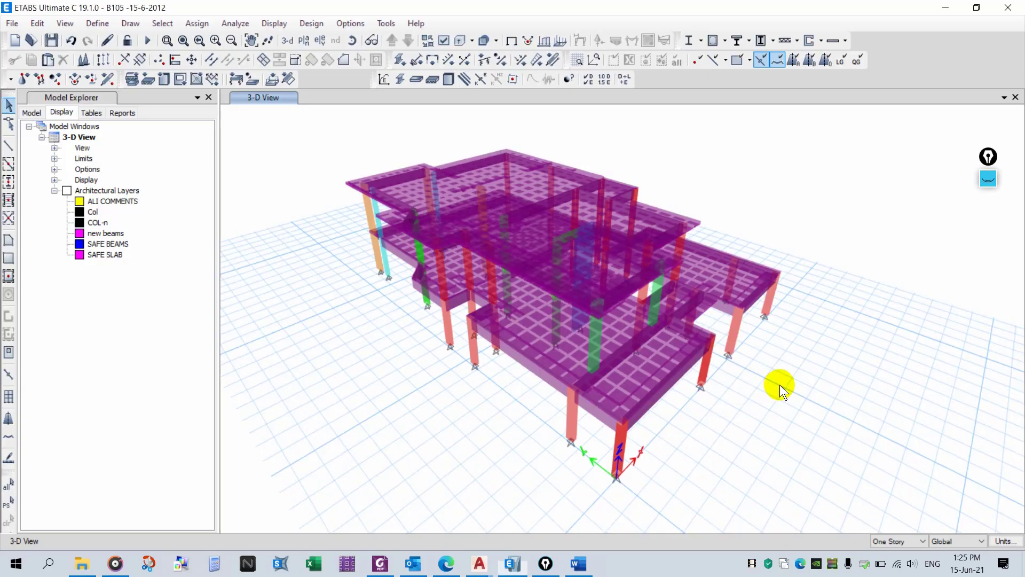
- Mark the planted columns in the 3-D model with an on-screen 'plant cols' note and arrows, then erase the ink
{"action": "middle_click_drag", "start_coordinate": [779, 385], "coordinate": [737, 379], "text": "shift"}
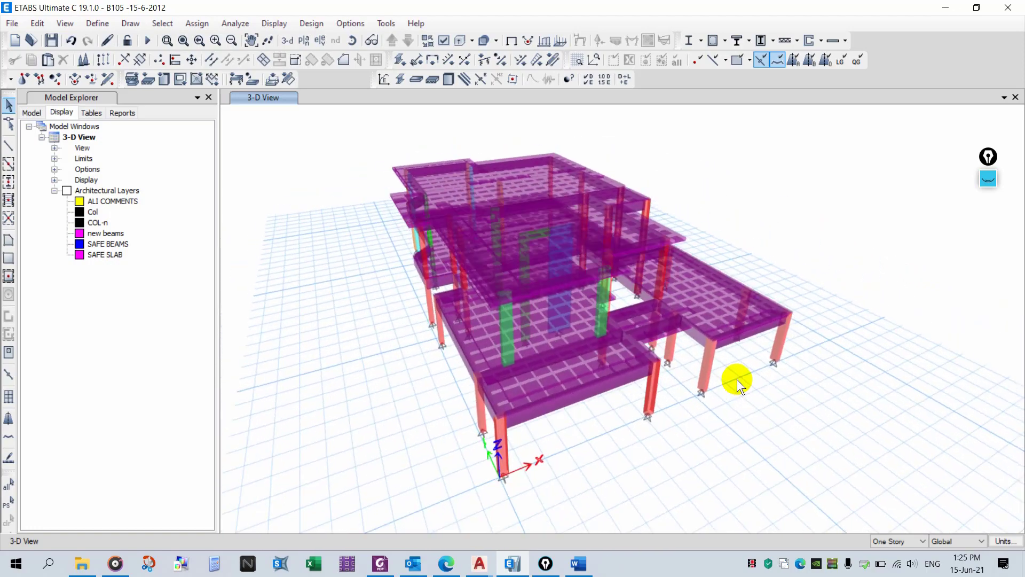
{"action": "left_click", "coordinate": [996, 181]}
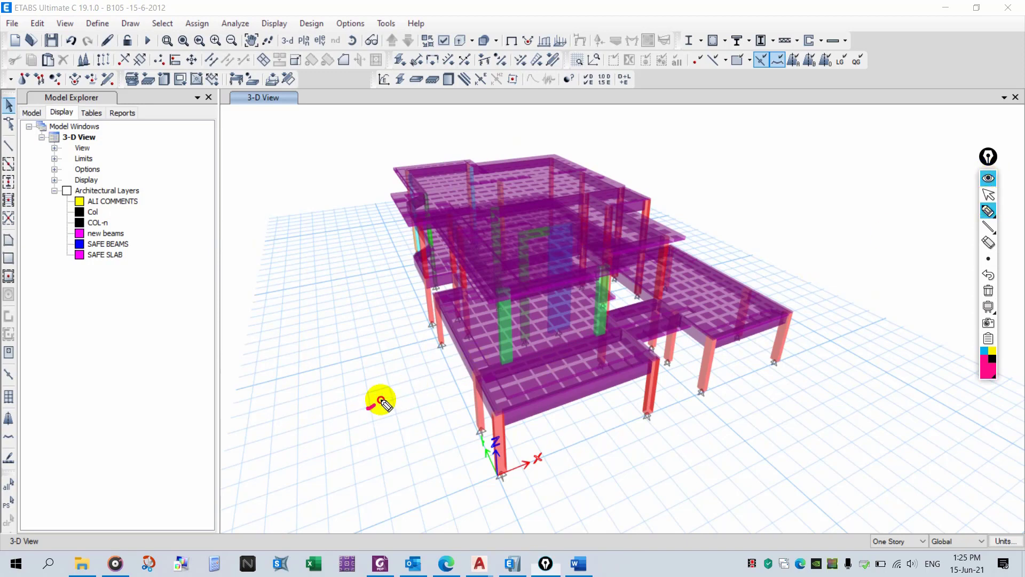
{"action": "left_click_drag", "start_coordinate": [381, 400], "coordinate": [472, 342]}
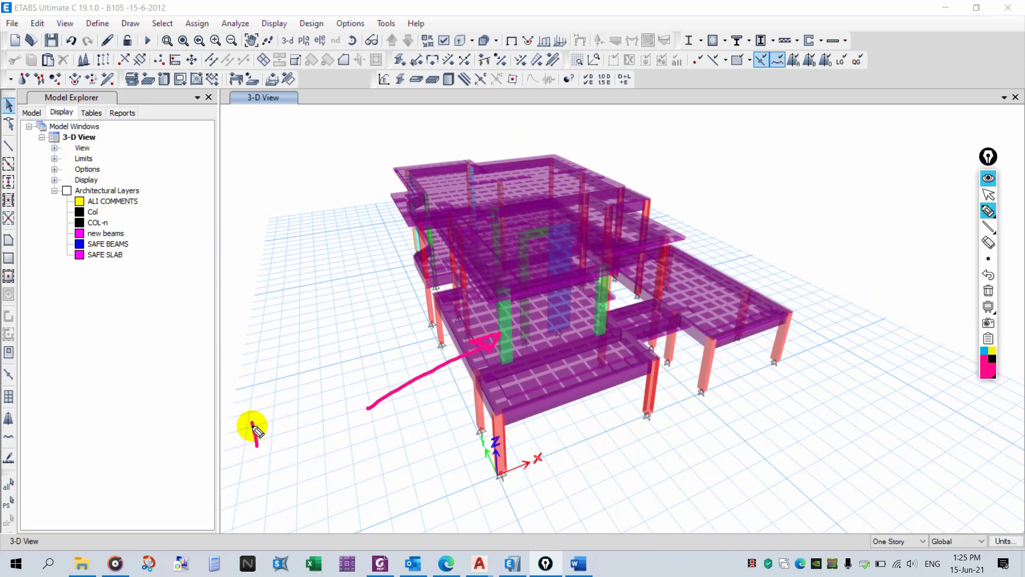
{"action": "mouse_move", "coordinate": [253, 414]}
{"action": "left_mouse_down"}
{"action": "mouse_move", "coordinate": [293, 428]}
{"action": "mouse_move", "coordinate": [325, 412]}
{"action": "mouse_move", "coordinate": [338, 426]}
{"action": "mouse_move", "coordinate": [366, 407]}
{"action": "mouse_move", "coordinate": [401, 428]}
{"action": "left_mouse_up"}
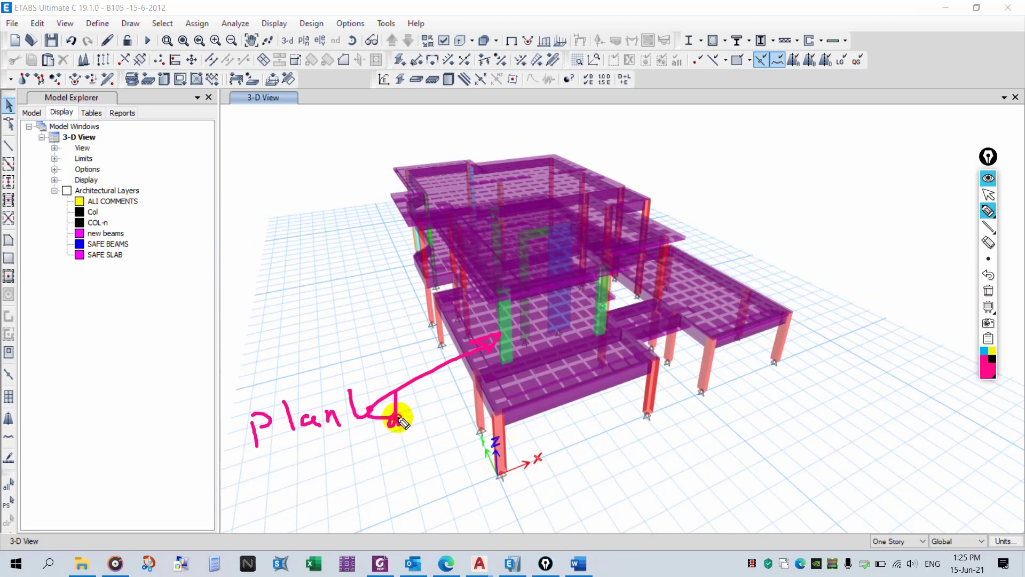
{"action": "left_click_drag", "start_coordinate": [364, 392], "coordinate": [309, 401]}
{"action": "left_click_drag", "start_coordinate": [311, 452], "coordinate": [404, 485]}
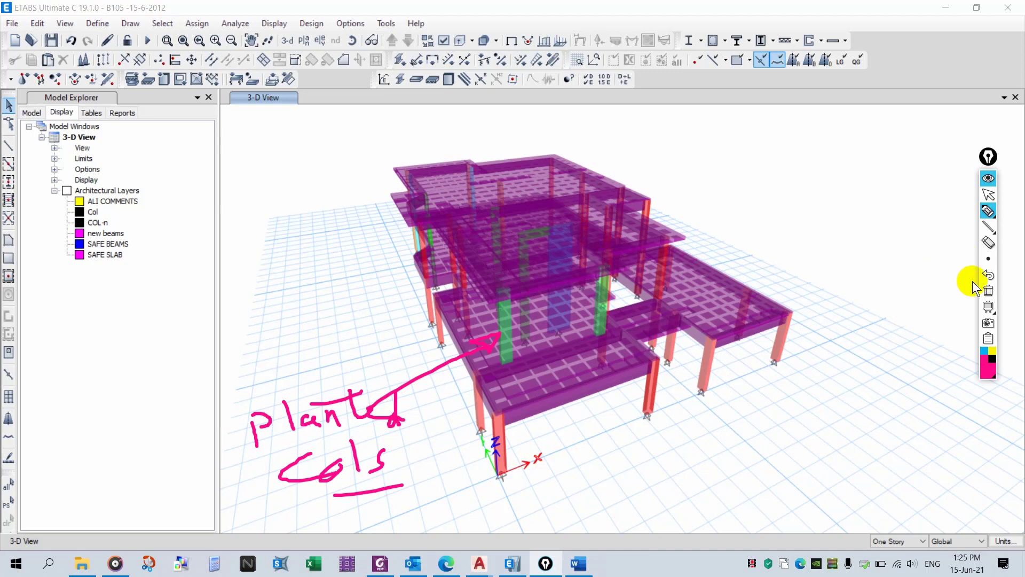
{"action": "left_click_drag", "start_coordinate": [681, 302], "coordinate": [623, 307]}
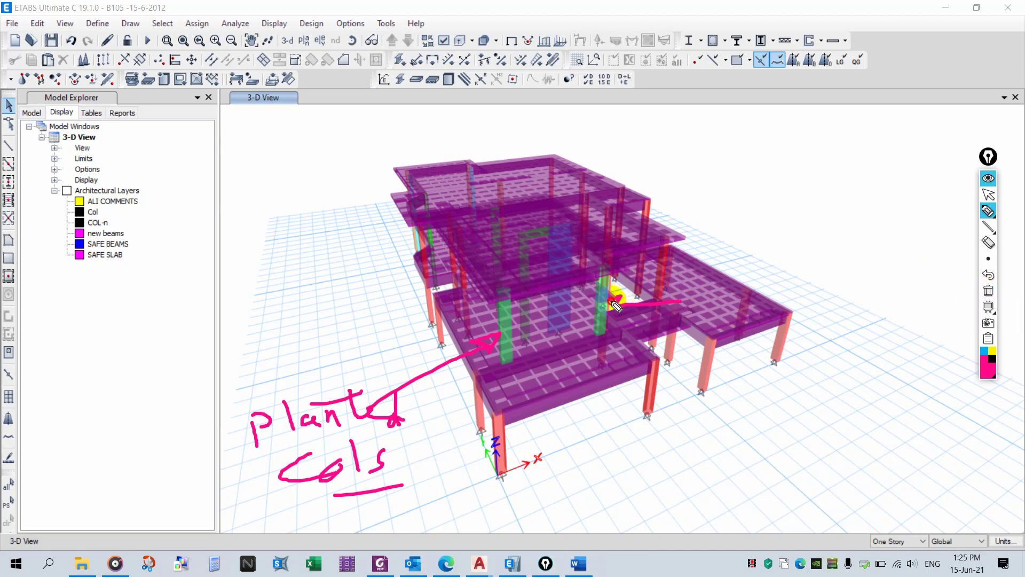
{"action": "left_click", "coordinate": [989, 291]}
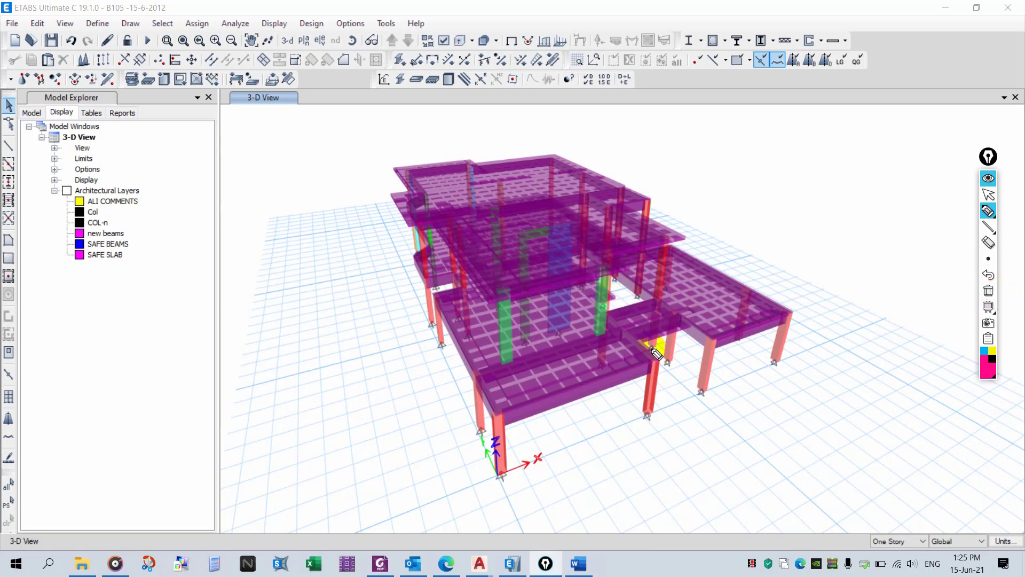
{"action": "left_click", "coordinate": [994, 181]}
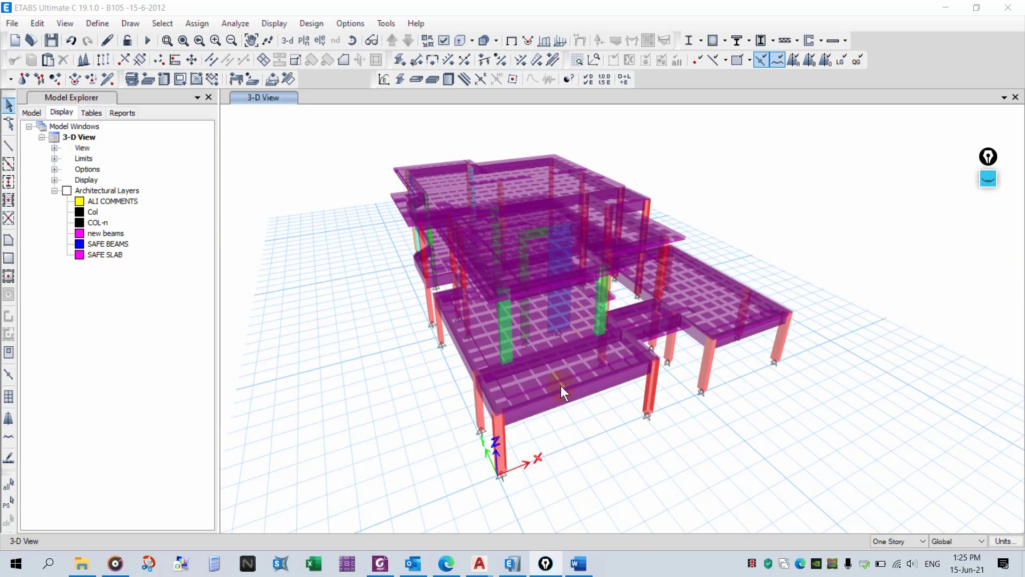
- Select the whole model and assign shell diaphragm D1 to all slabs
{"action": "mouse_move", "coordinate": [561, 387]}
{"action": "middle_mouse_down", "text": "shift"}
{"action": "mouse_move", "coordinate": [465, 366]}
{"action": "mouse_move", "coordinate": [451, 343]}
{"action": "mouse_move", "coordinate": [497, 344]}
{"action": "mouse_move", "coordinate": [574, 378]}
{"action": "mouse_move", "coordinate": [685, 392]}
{"action": "mouse_move", "coordinate": [476, 411]}
{"action": "mouse_move", "coordinate": [599, 424]}
{"action": "mouse_move", "coordinate": [463, 464]}
{"action": "mouse_move", "coordinate": [237, 444]}
{"action": "mouse_move", "coordinate": [647, 383]}
{"action": "mouse_move", "coordinate": [579, 399]}
{"action": "mouse_move", "coordinate": [630, 384]}
{"action": "middle_mouse_up", "text": "shift"}
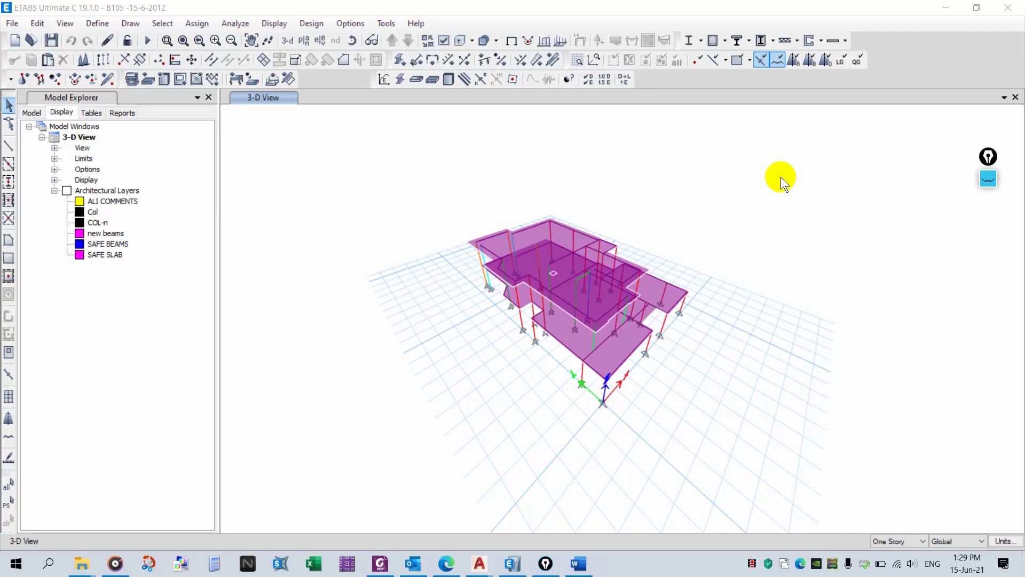
{"action": "left_click_drag", "start_coordinate": [780, 178], "coordinate": [441, 472]}
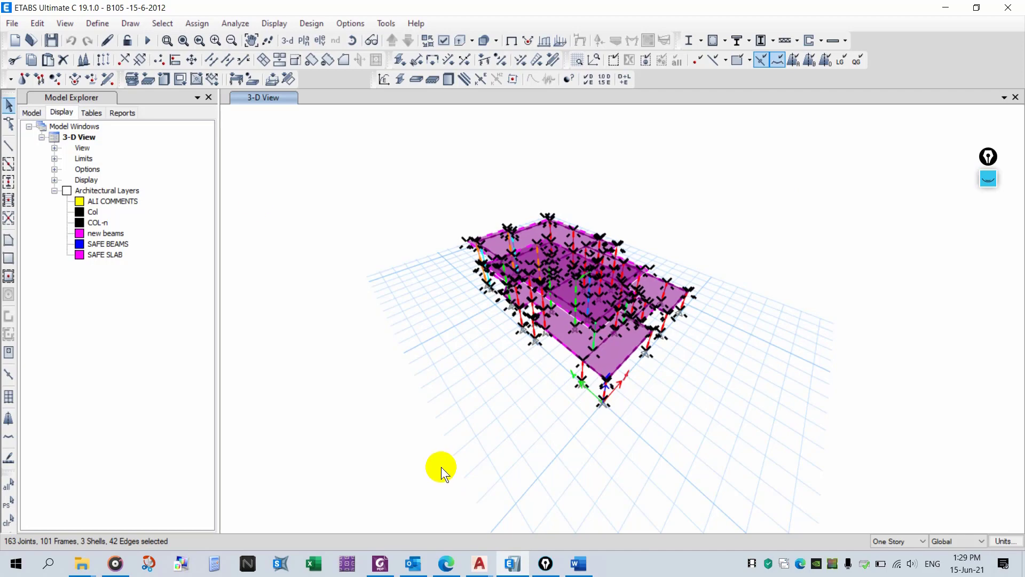
{"action": "left_click", "coordinate": [196, 80]}
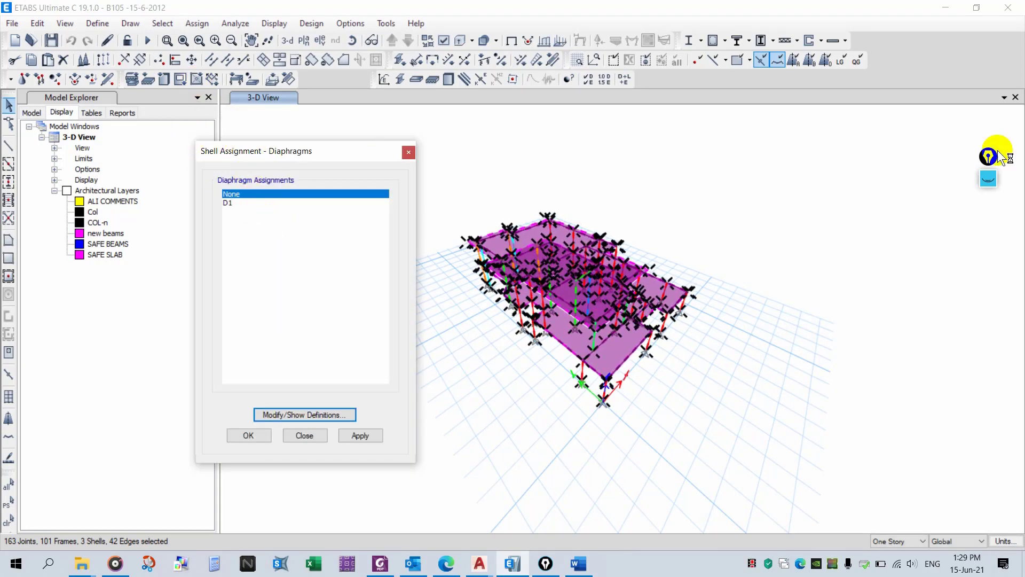
{"action": "left_click", "coordinate": [985, 181]}
{"action": "mouse_move", "coordinate": [243, 131]}
{"action": "left_mouse_down"}
{"action": "mouse_move", "coordinate": [193, 147]}
{"action": "mouse_move", "coordinate": [260, 165]}
{"action": "left_mouse_up"}
{"action": "left_click", "coordinate": [988, 179]}
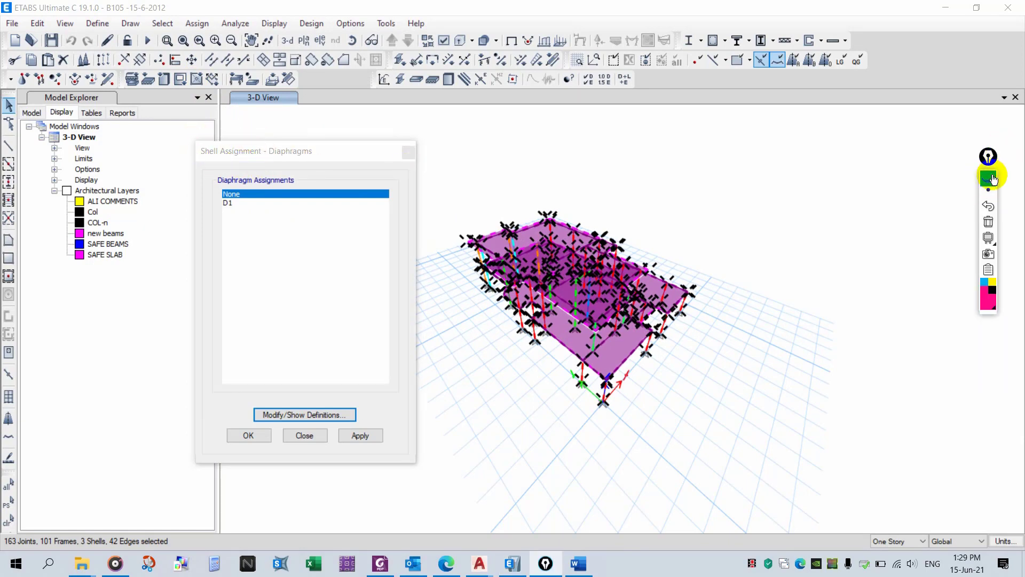
{"action": "left_click", "coordinate": [240, 202]}
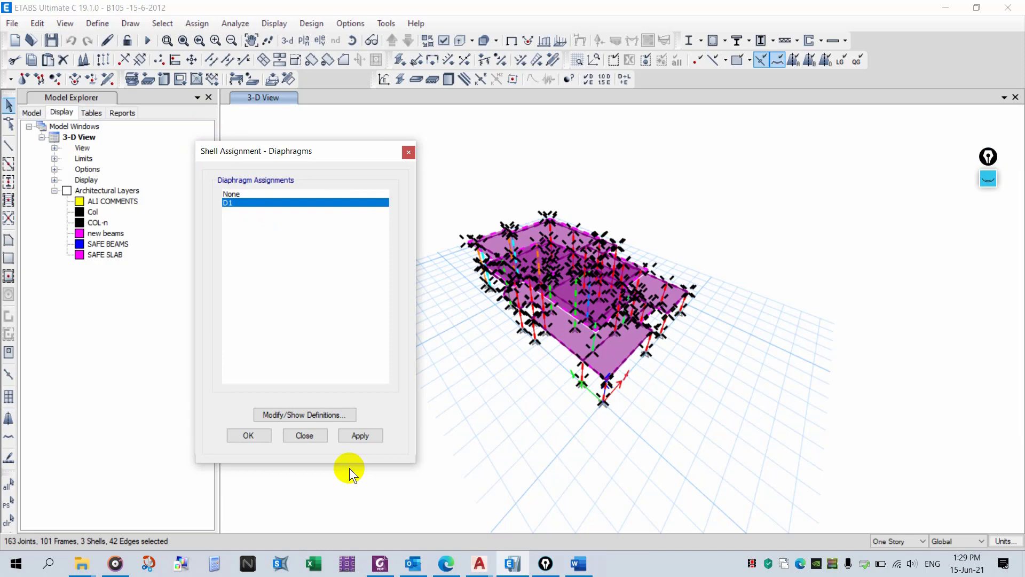
{"action": "left_click", "coordinate": [357, 435]}
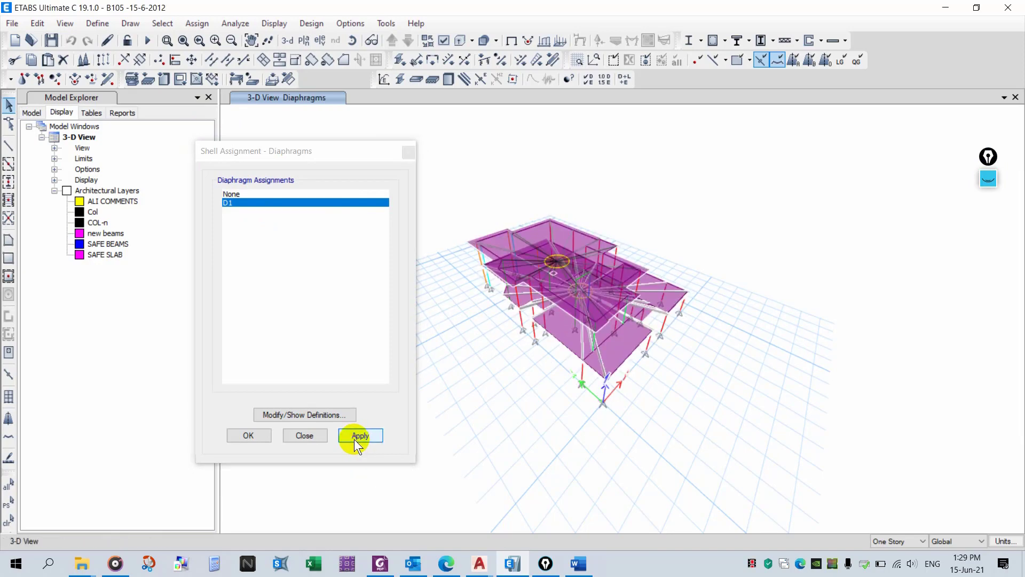
{"action": "left_click", "coordinate": [304, 435]}
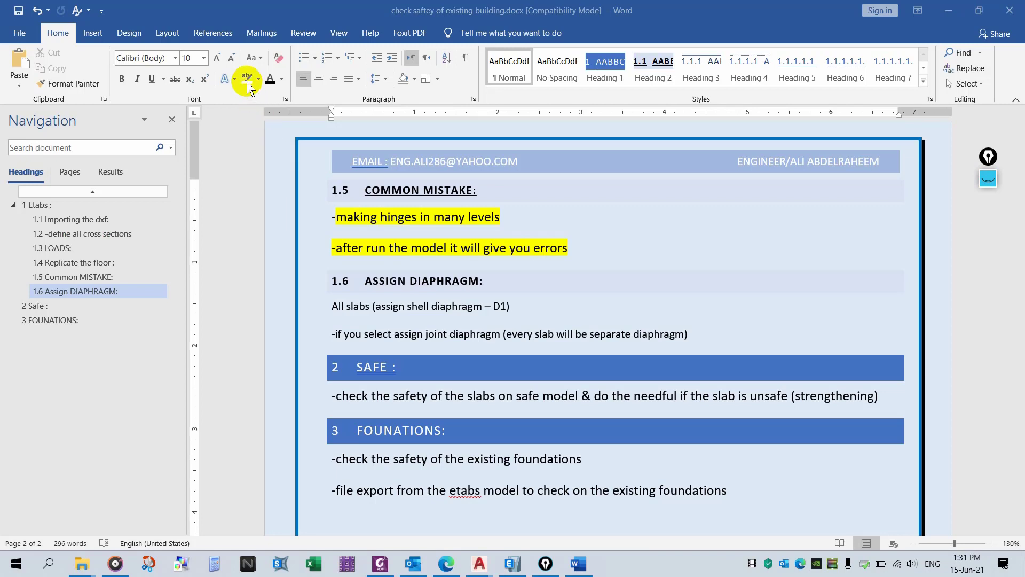
- Switch to Word and highlight the 1.6 ASSIGN DIAPHRAGM heading and both lines beneath it in yellow
{"action": "left_click", "coordinate": [247, 80]}
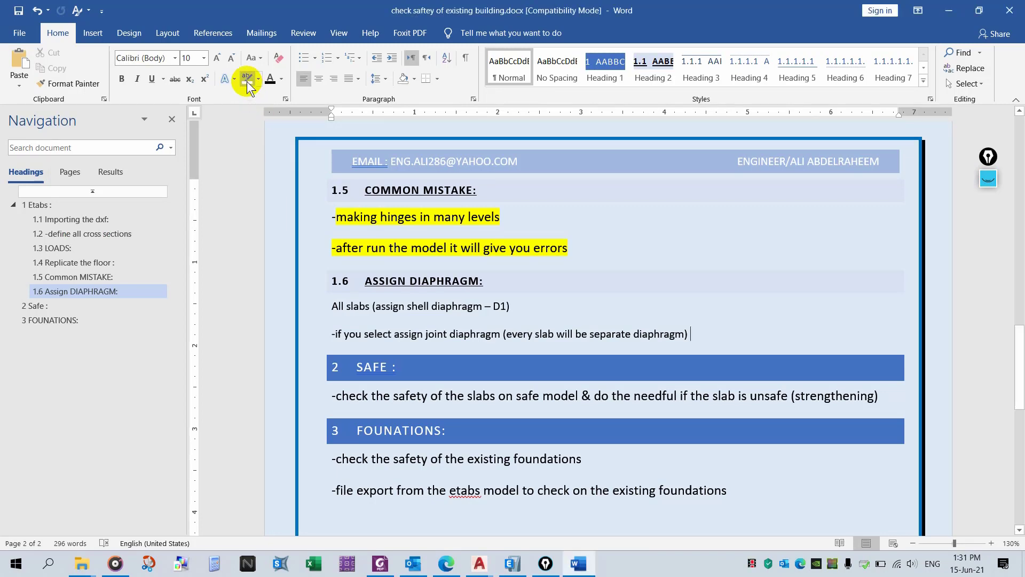
{"action": "left_click_drag", "start_coordinate": [488, 281], "coordinate": [334, 282]}
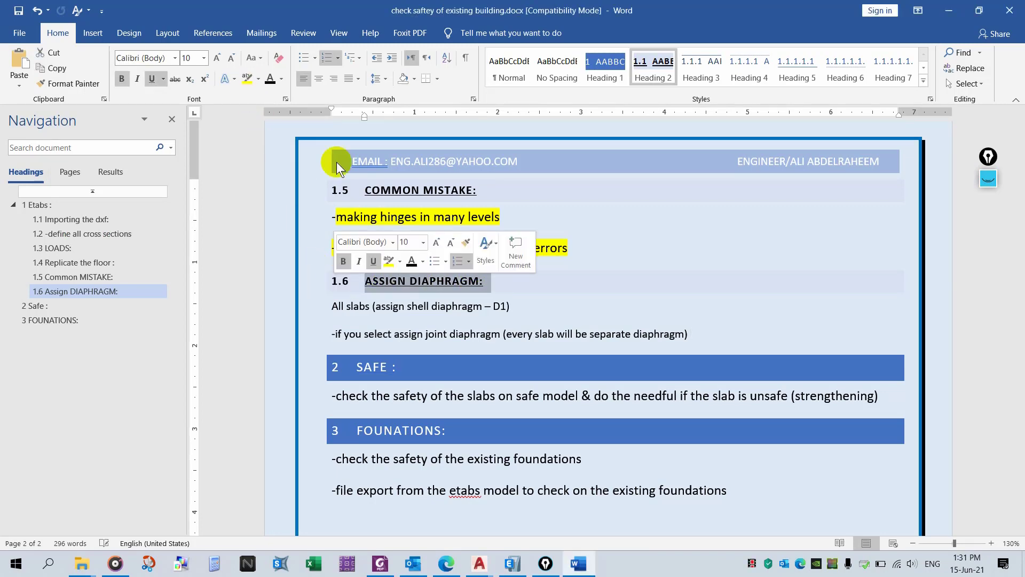
{"action": "left_click", "coordinate": [247, 78]}
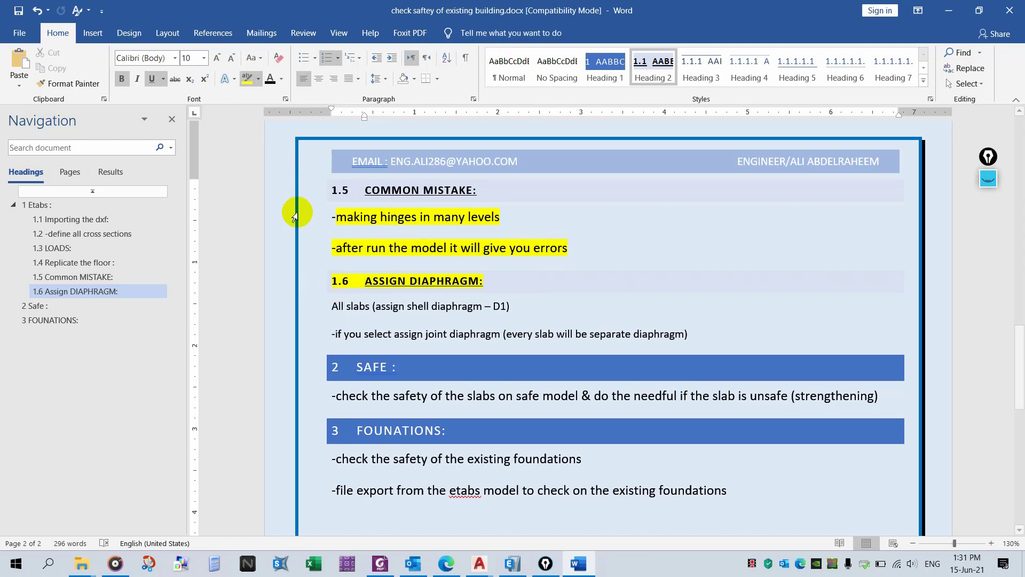
{"action": "left_click_drag", "start_coordinate": [329, 306], "coordinate": [520, 305]}
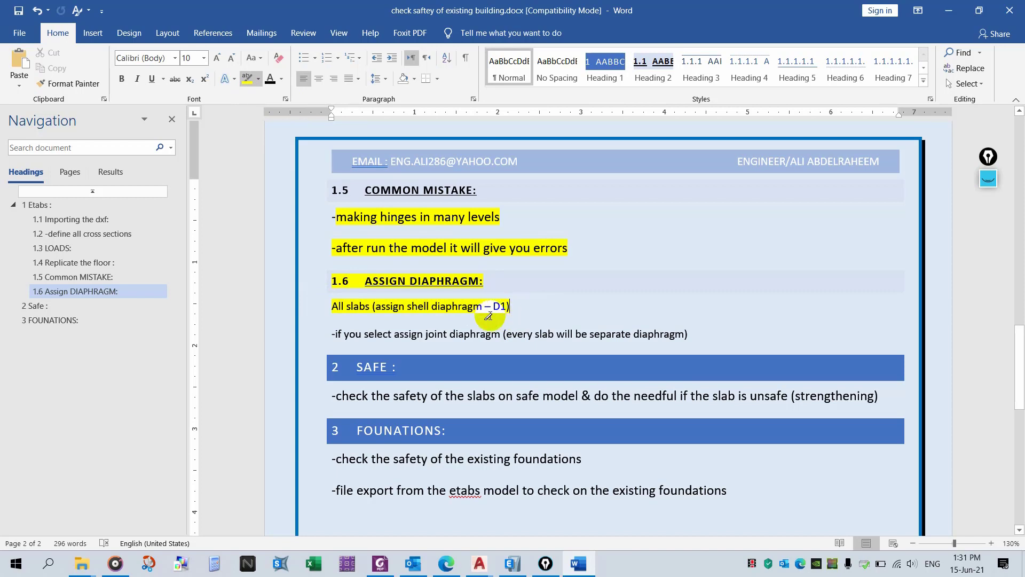
{"action": "left_click_drag", "start_coordinate": [335, 333], "coordinate": [689, 334]}
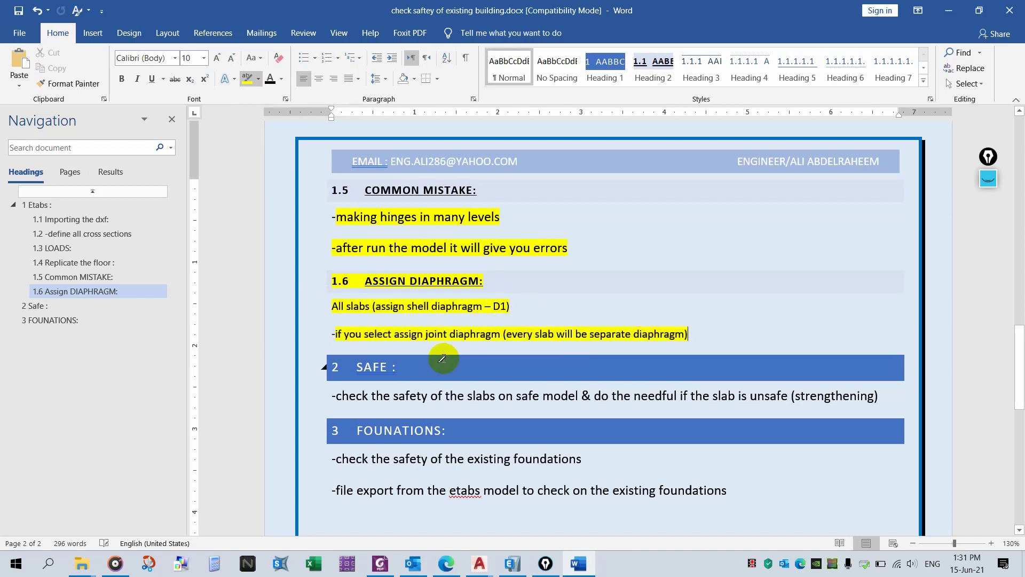
- Ink notes beside the diaphragm lines: D1 for all slabs versus D1, D2, D3 for separate slabs
{"action": "left_click", "coordinate": [987, 158]}
{"action": "left_click", "coordinate": [982, 215]}
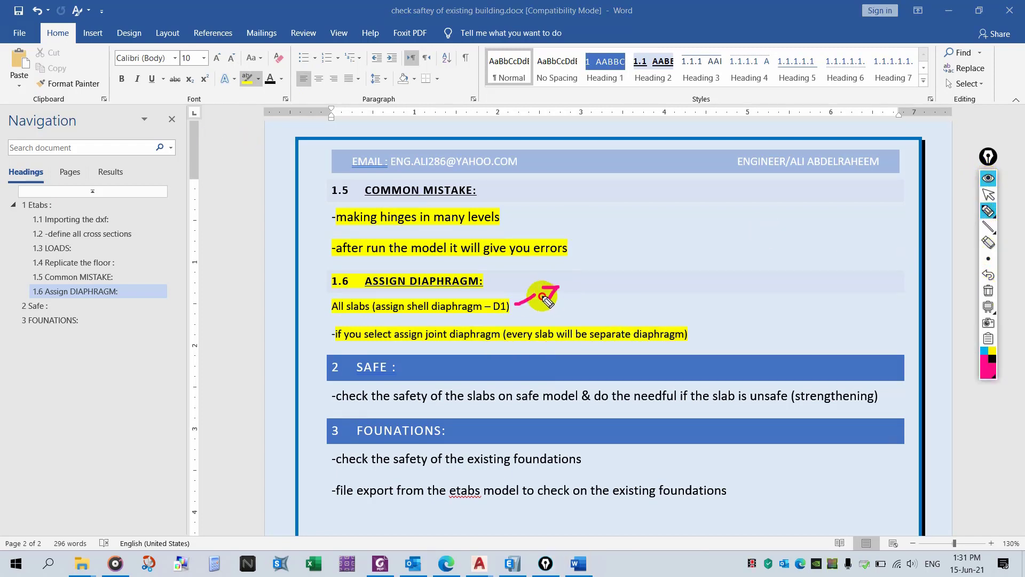
{"action": "left_click_drag", "start_coordinate": [542, 297], "coordinate": [542, 292]}
{"action": "mouse_move", "coordinate": [586, 267]}
{"action": "left_mouse_down"}
{"action": "mouse_move", "coordinate": [586, 289]}
{"action": "mouse_move", "coordinate": [619, 297]}
{"action": "left_mouse_up"}
{"action": "left_click_drag", "start_coordinate": [641, 263], "coordinate": [752, 206]}
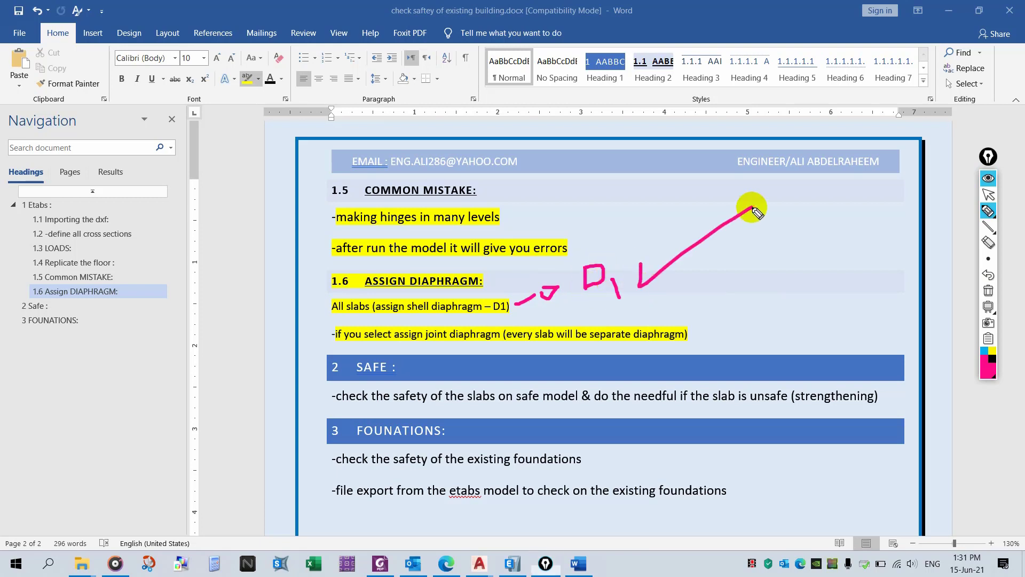
{"action": "mouse_move", "coordinate": [742, 241]}
{"action": "left_mouse_down"}
{"action": "mouse_move", "coordinate": [721, 247]}
{"action": "mouse_move", "coordinate": [750, 243]}
{"action": "left_mouse_up"}
{"action": "left_click_drag", "start_coordinate": [763, 223], "coordinate": [766, 241]}
{"action": "mouse_move", "coordinate": [692, 333]}
{"action": "left_mouse_down"}
{"action": "mouse_move", "coordinate": [774, 291]}
{"action": "mouse_move", "coordinate": [803, 300]}
{"action": "left_mouse_up"}
{"action": "mouse_move", "coordinate": [780, 319]}
{"action": "left_mouse_down"}
{"action": "mouse_move", "coordinate": [776, 345]}
{"action": "mouse_move", "coordinate": [817, 352]}
{"action": "mouse_move", "coordinate": [789, 394]}
{"action": "mouse_move", "coordinate": [820, 383]}
{"action": "mouse_move", "coordinate": [806, 404]}
{"action": "left_mouse_up"}
{"action": "left_click_drag", "start_coordinate": [825, 269], "coordinate": [847, 262]}
{"action": "left_click_drag", "start_coordinate": [831, 327], "coordinate": [860, 300]}
{"action": "left_click_drag", "start_coordinate": [836, 372], "coordinate": [874, 364]}
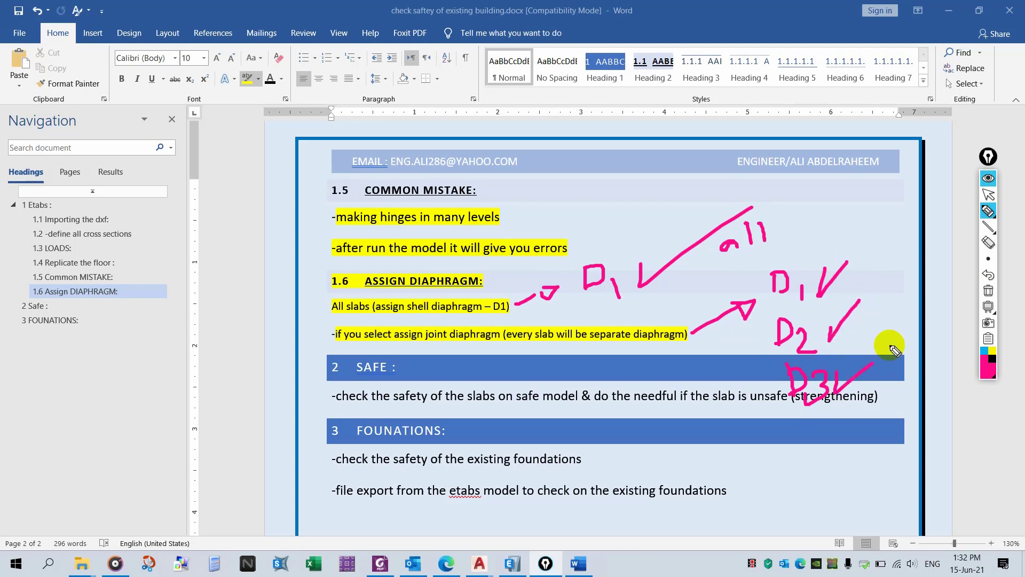
{"action": "mouse_move", "coordinate": [843, 231]}
{"action": "left_mouse_down"}
{"action": "mouse_move", "coordinate": [827, 246]}
{"action": "mouse_move", "coordinate": [847, 247]}
{"action": "left_mouse_up"}
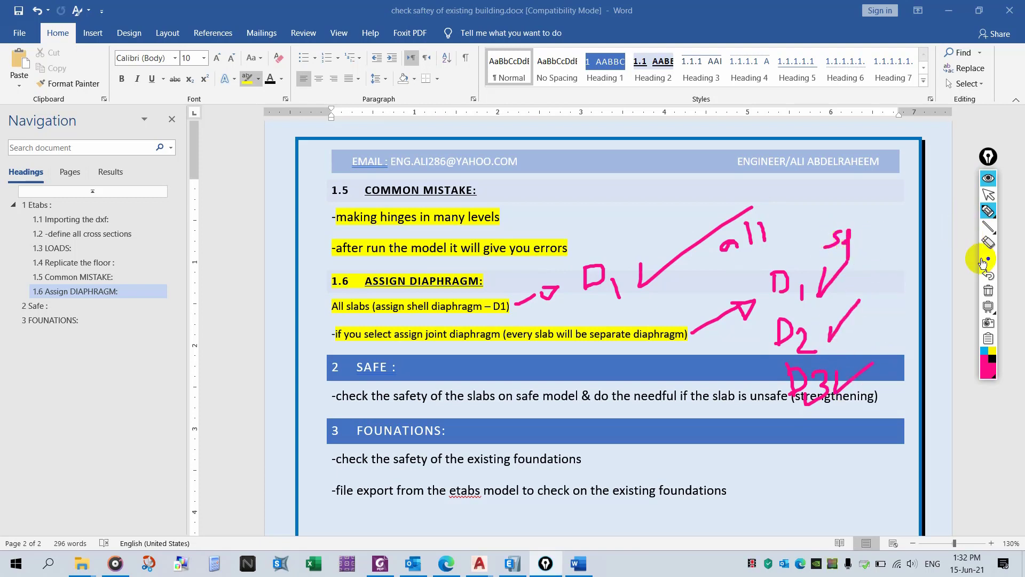
- Erase a stray ink mark, write 'separately' above the D1–D3 notes, then clear all ink and close the pen
{"action": "left_click", "coordinate": [988, 243]}
{"action": "mouse_move", "coordinate": [852, 248]}
{"action": "left_mouse_down"}
{"action": "mouse_move", "coordinate": [830, 235]}
{"action": "mouse_move", "coordinate": [794, 256]}
{"action": "mouse_move", "coordinate": [857, 235]}
{"action": "mouse_move", "coordinate": [847, 227]}
{"action": "left_mouse_up"}
{"action": "left_click", "coordinate": [988, 211]}
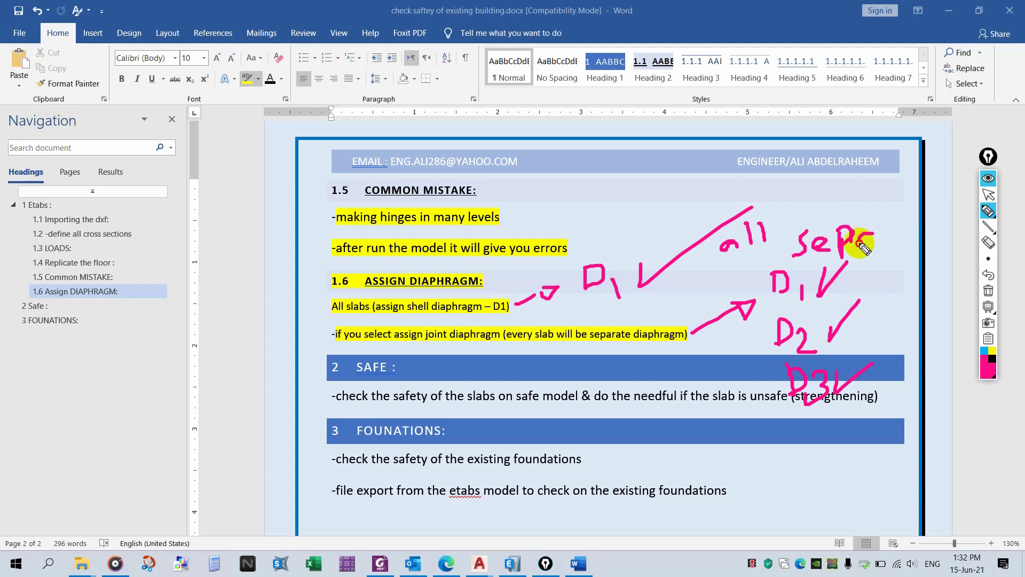
{"action": "mouse_move", "coordinate": [909, 237]}
{"action": "left_mouse_down"}
{"action": "mouse_move", "coordinate": [927, 206]}
{"action": "mouse_move", "coordinate": [951, 241]}
{"action": "left_mouse_up"}
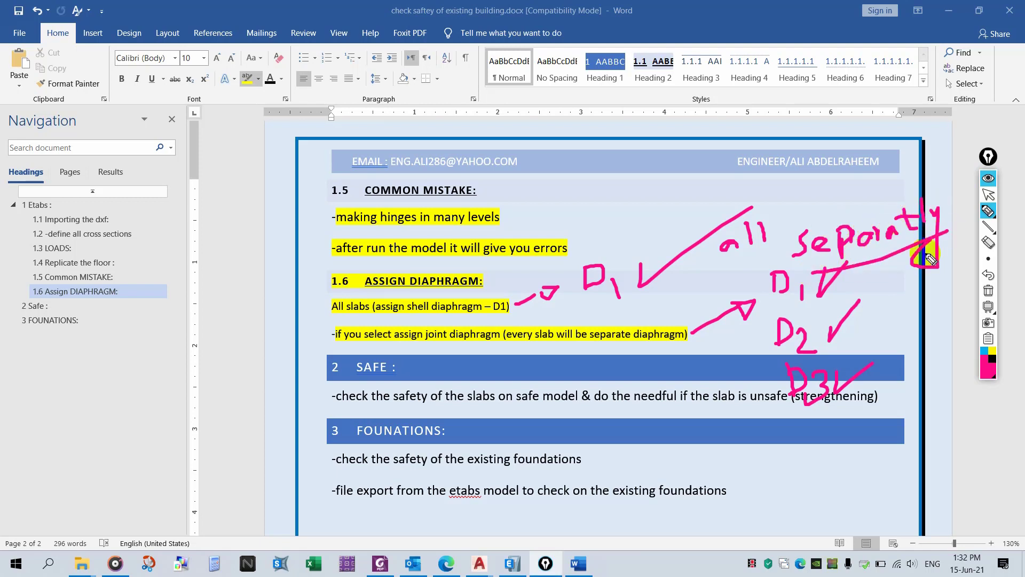
{"action": "left_click", "coordinate": [989, 291]}
{"action": "left_click", "coordinate": [991, 185]}
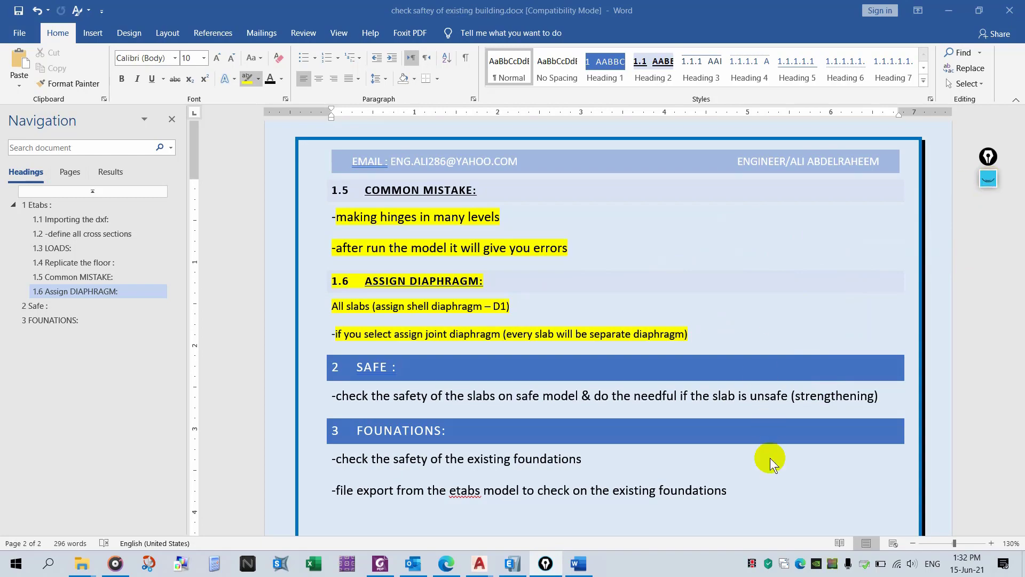